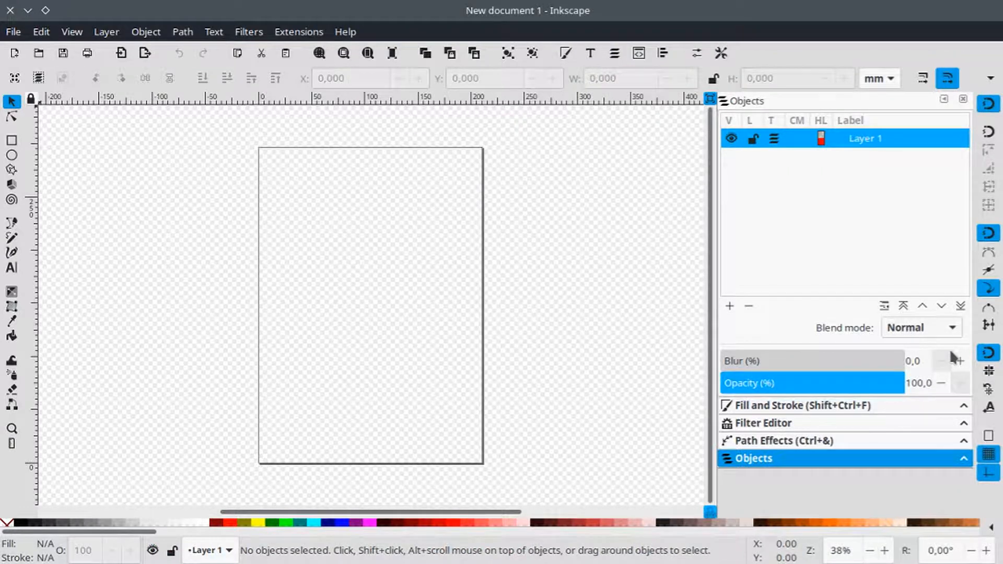
- Check the installed Inkscape version in the program's About information, and close it
left_click(345, 32)
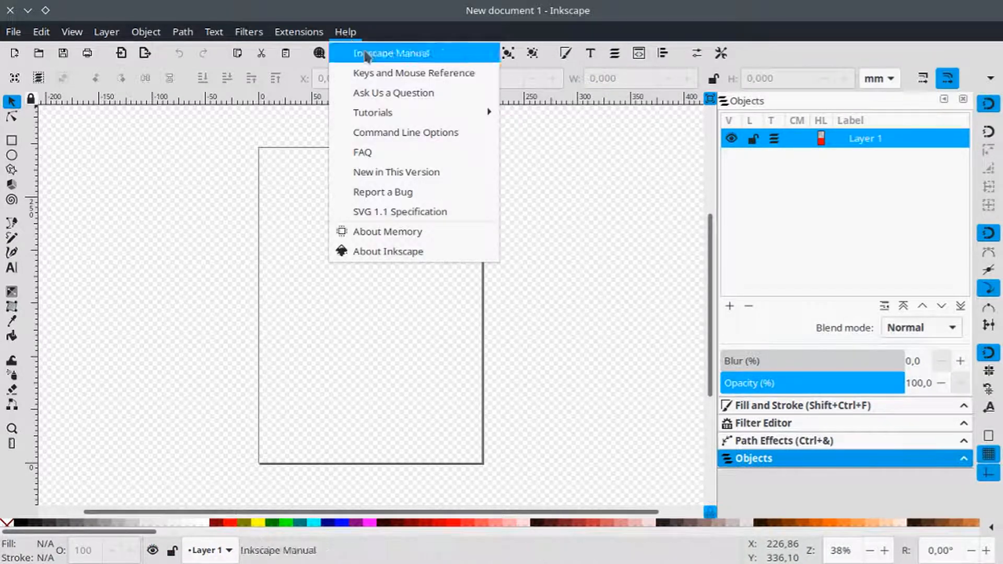
left_click(414, 253)
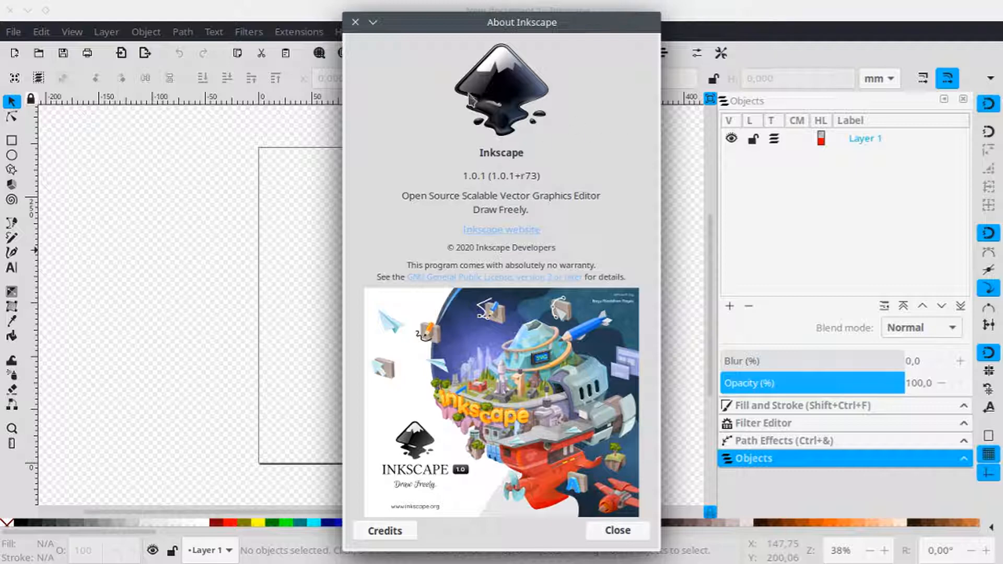
left_click(355, 22)
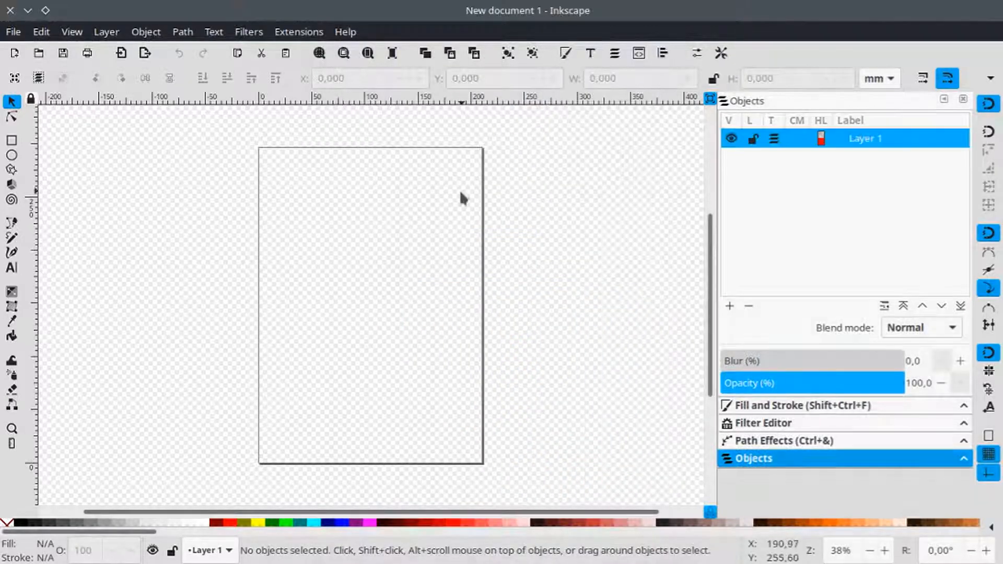
- Create a new document from the Seamless Pattern template with a custom width and height of 5000 px
left_click(14, 33)
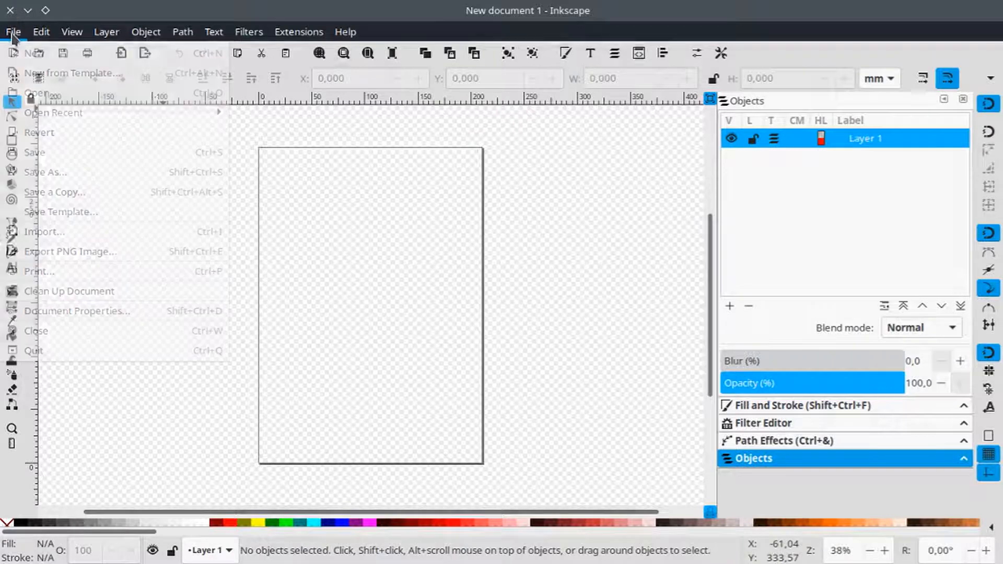
left_click(48, 79)
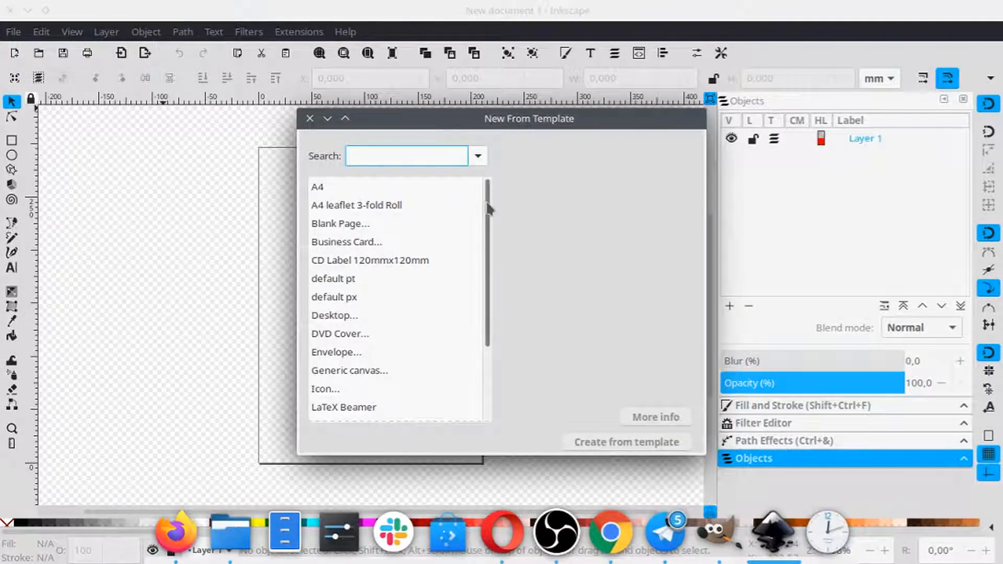
left_click_drag(490, 207, 494, 303)
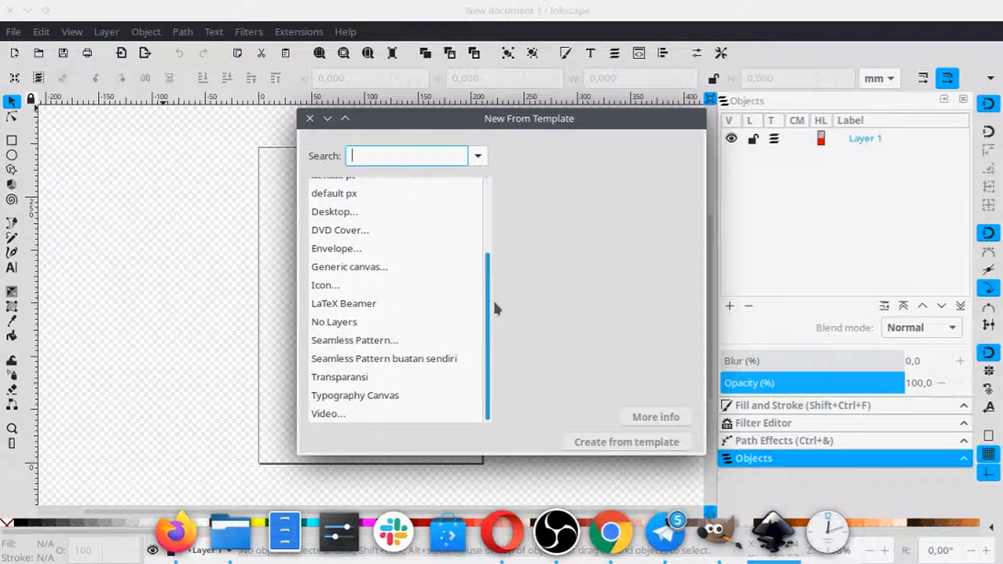
left_click(353, 344)
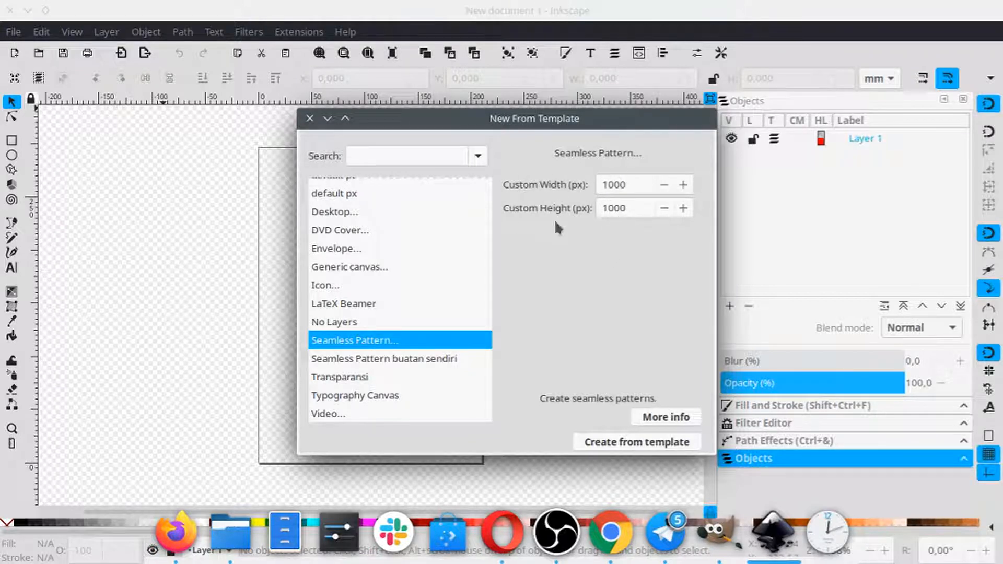
double_click(630, 184)
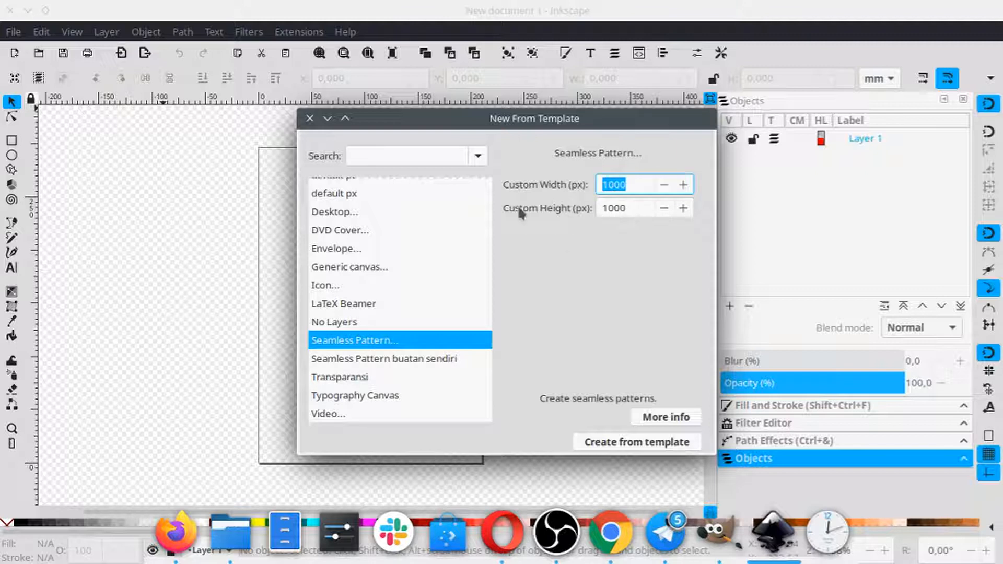
type("5000")
double_click(620, 208)
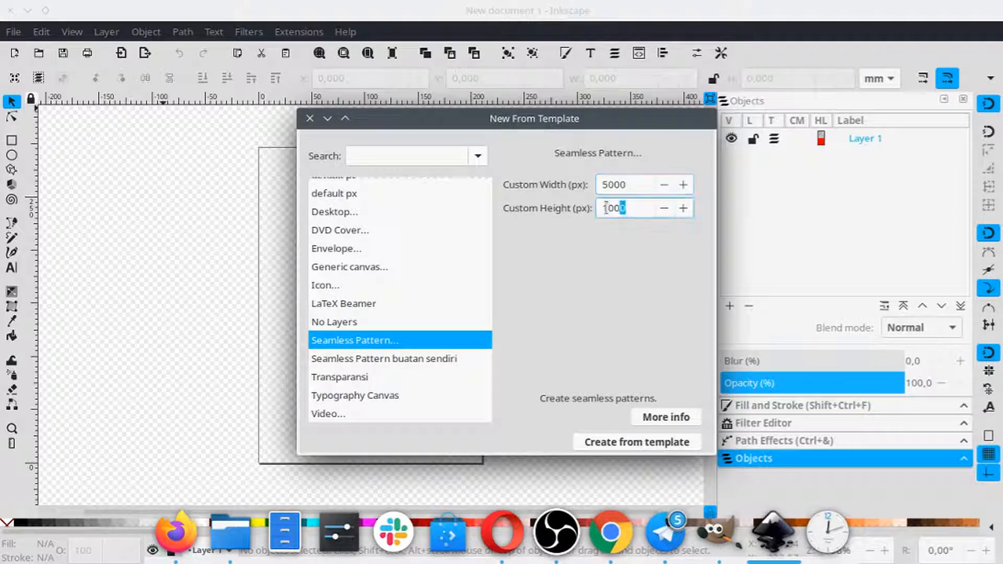
type("5")
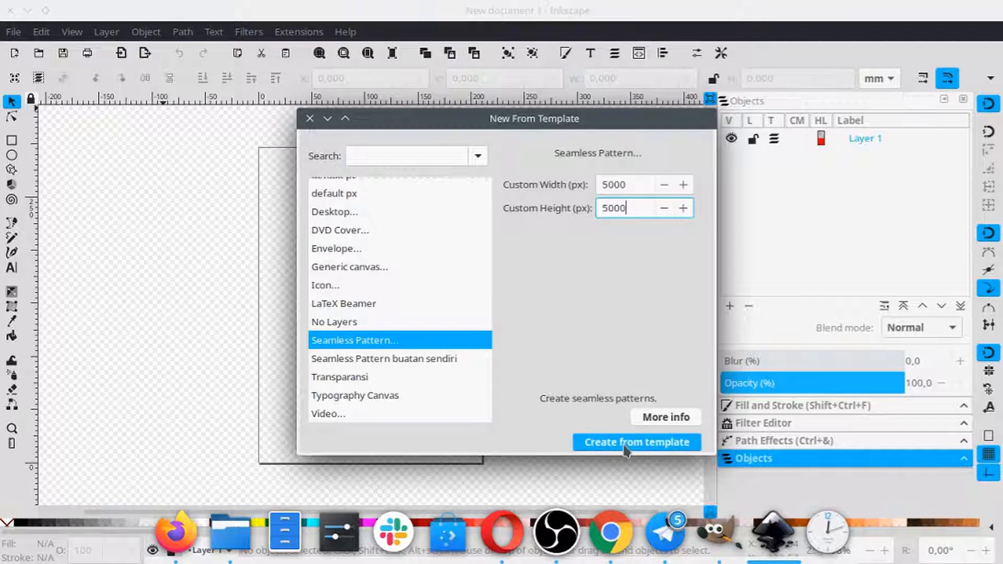
left_click(625, 443)
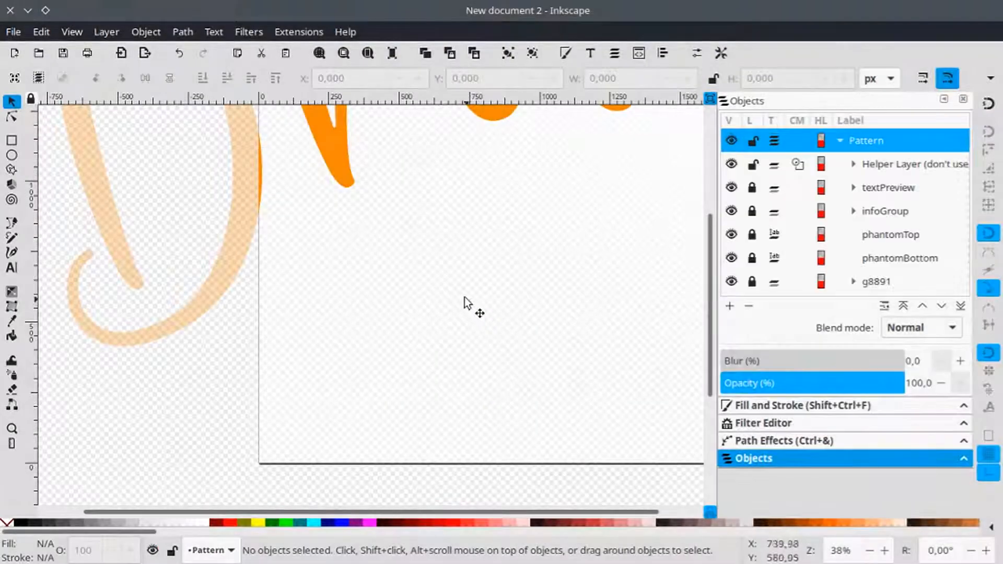
- Examine the seamless pattern template's sample tile, its instruction text and the repeated pattern preview
scroll(454, 236, "right", 10)
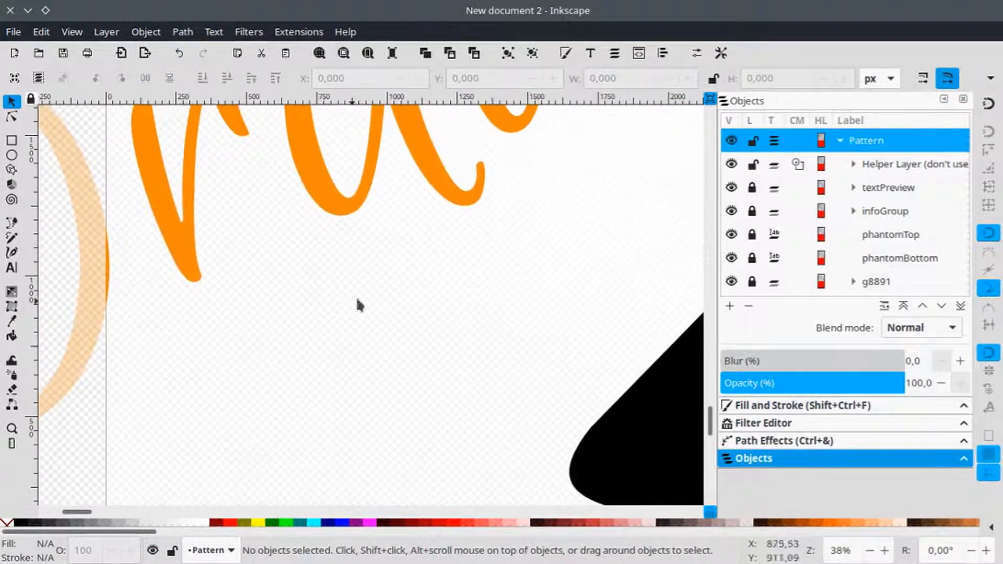
scroll(423, 282, "down", 6)
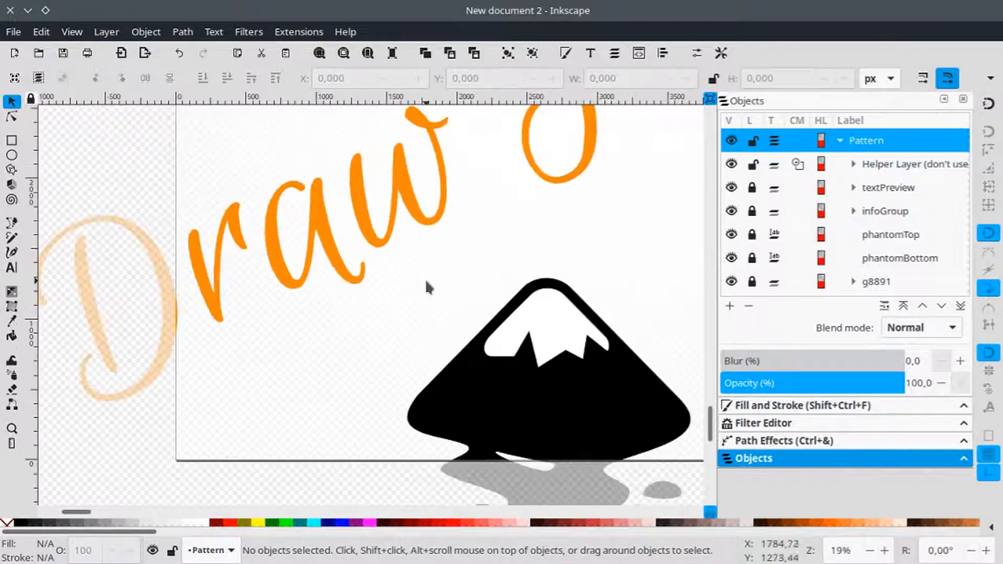
scroll(447, 278, "down", 4)
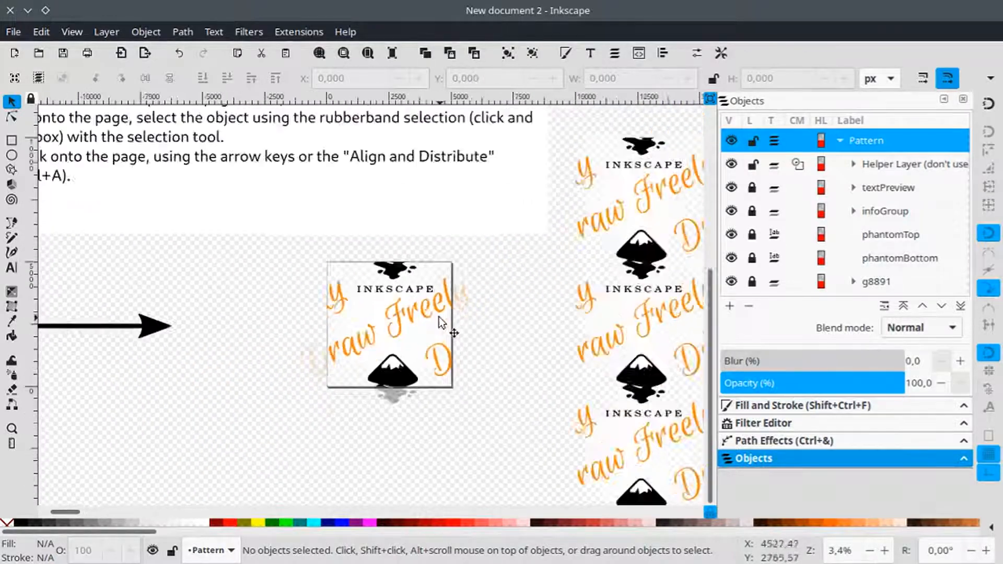
scroll(442, 302, "up", 2)
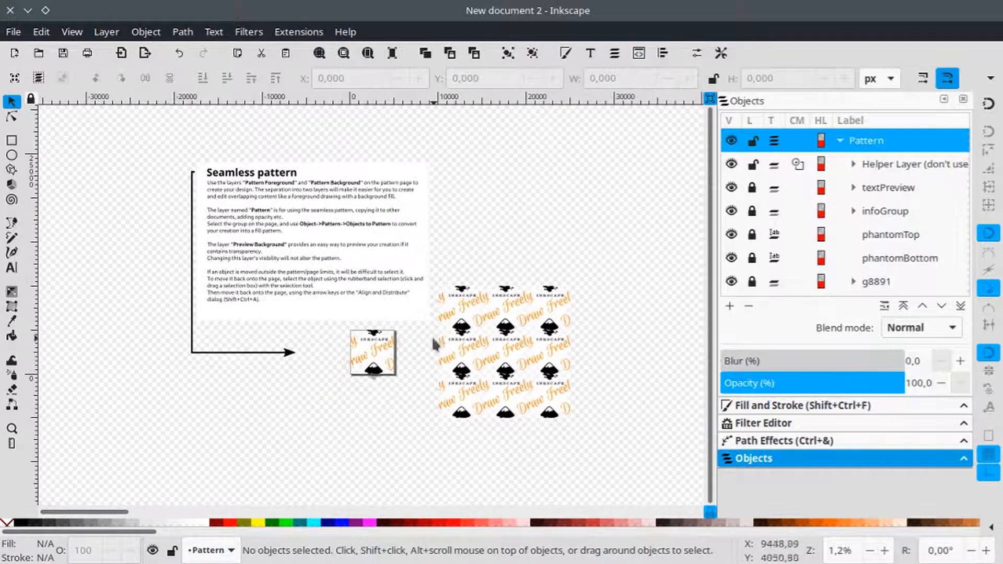
scroll(437, 333, "up", 2)
left_click_drag(428, 338, 425, 342)
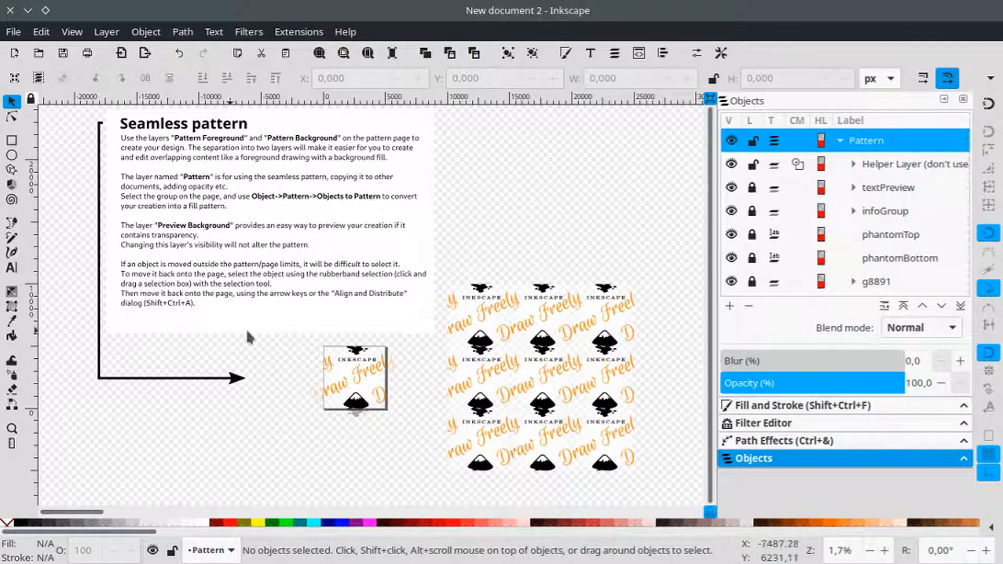
left_click_drag(457, 320, 426, 263)
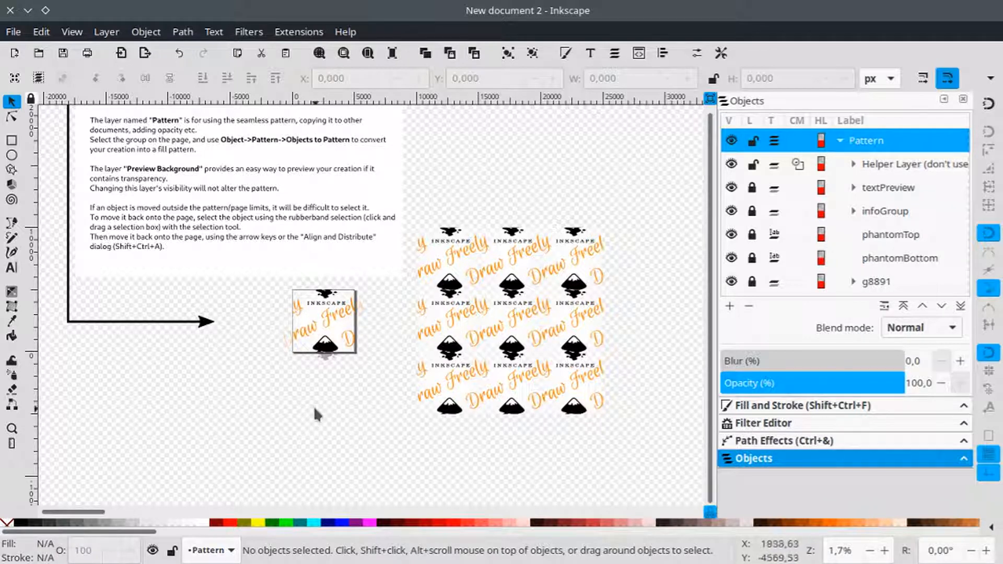
left_click_drag(351, 252, 442, 381)
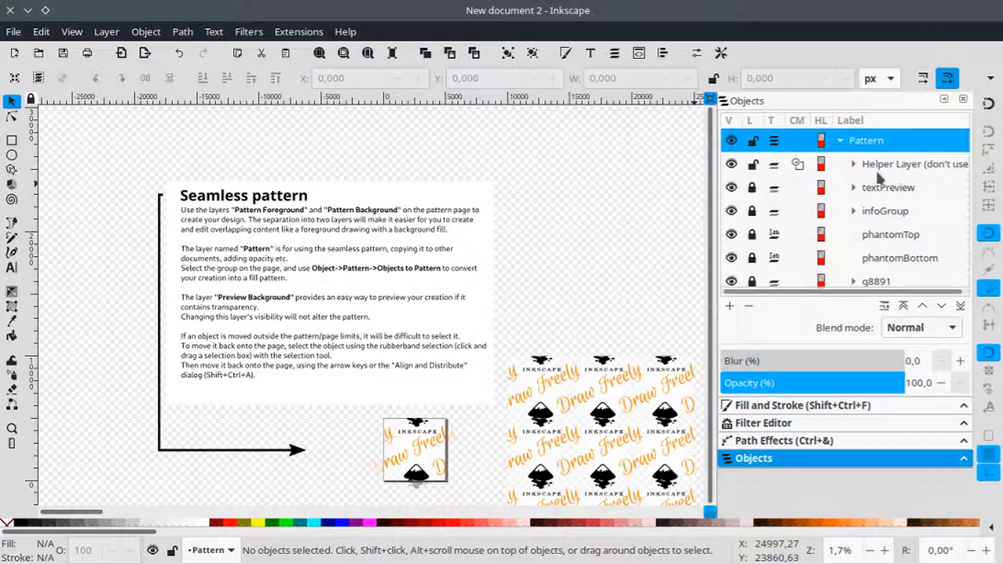
- Expand the Helper Layer, widen the objects list to show full labels, and locate the Pattern Foreground and Pattern Background layers
left_click(854, 165)
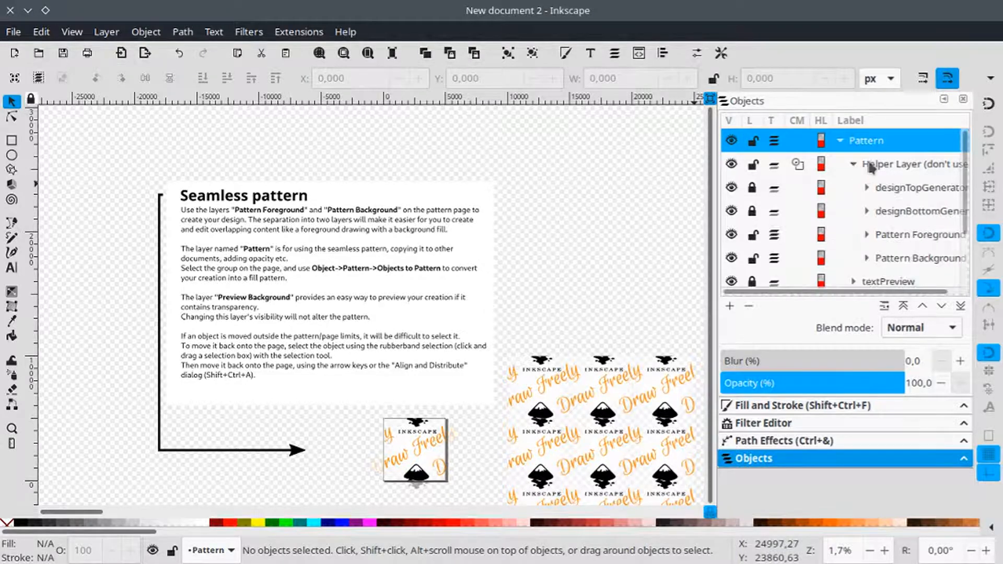
left_click_drag(719, 220, 682, 220)
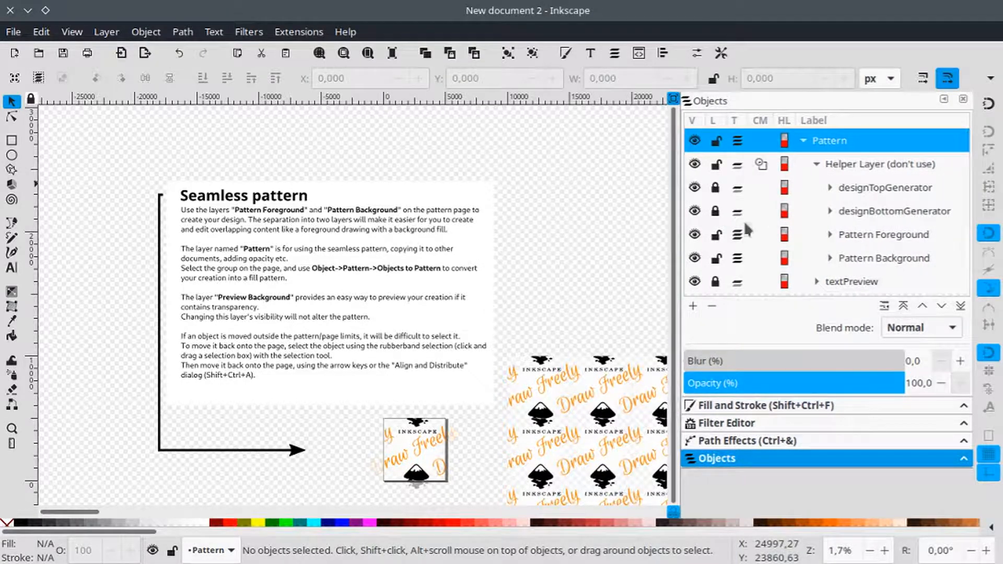
left_click(889, 240)
left_click(882, 264)
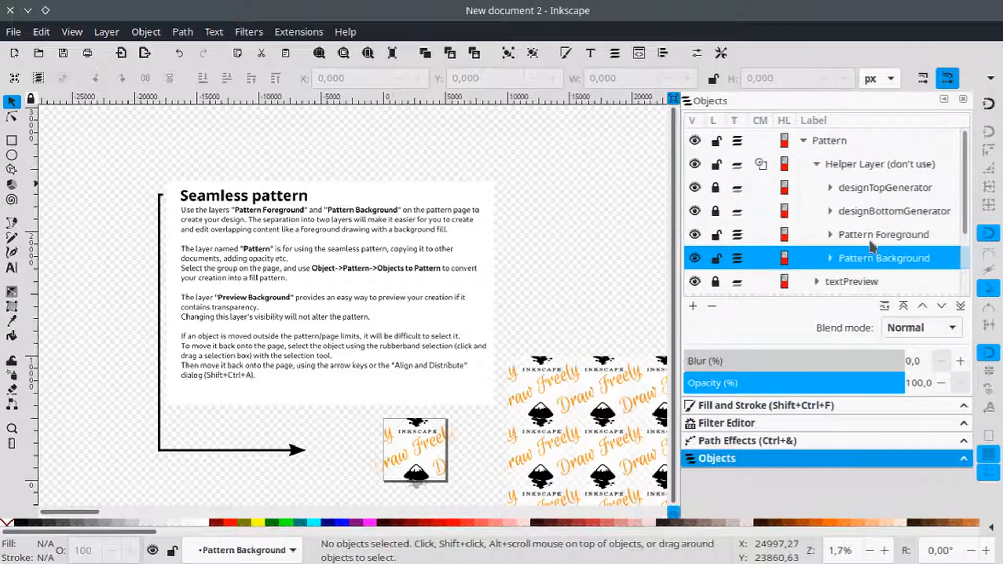
left_click(873, 242)
left_click(871, 260)
left_click(871, 240)
left_click(871, 254)
left_click(870, 239)
left_click(871, 259)
- Delete the sample artwork from the Pattern Foreground layer: the Draw Freely lettering, the mountain logo group and the INKSCAPE text
left_click(830, 234)
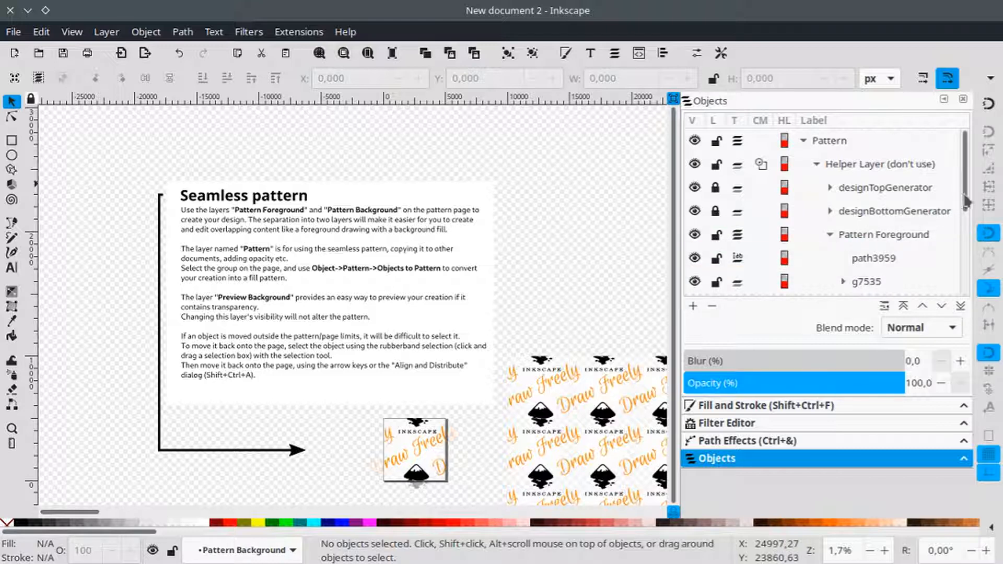
left_click_drag(968, 201, 968, 241)
scroll(465, 337, "down", 5)
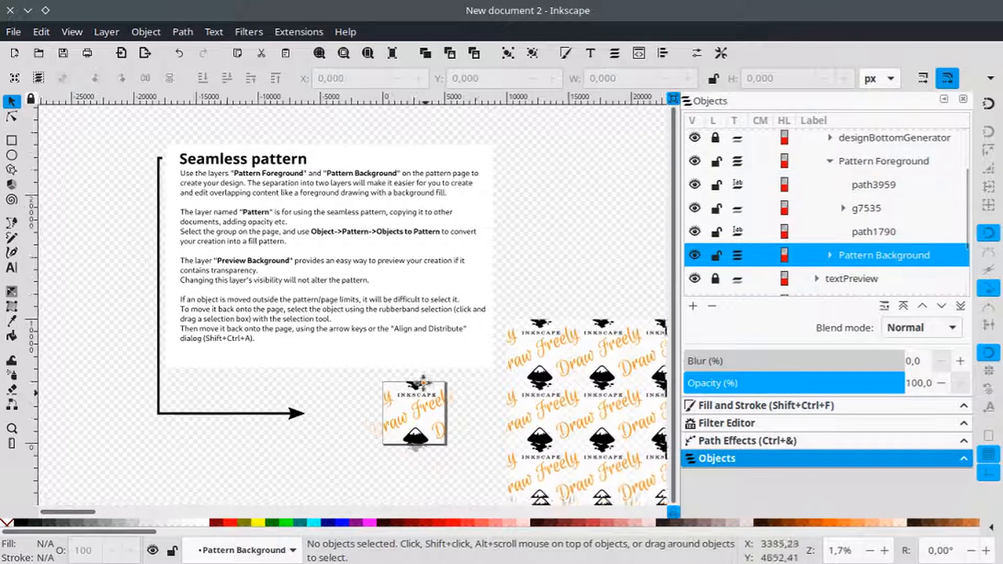
left_click_drag(464, 332, 418, 331)
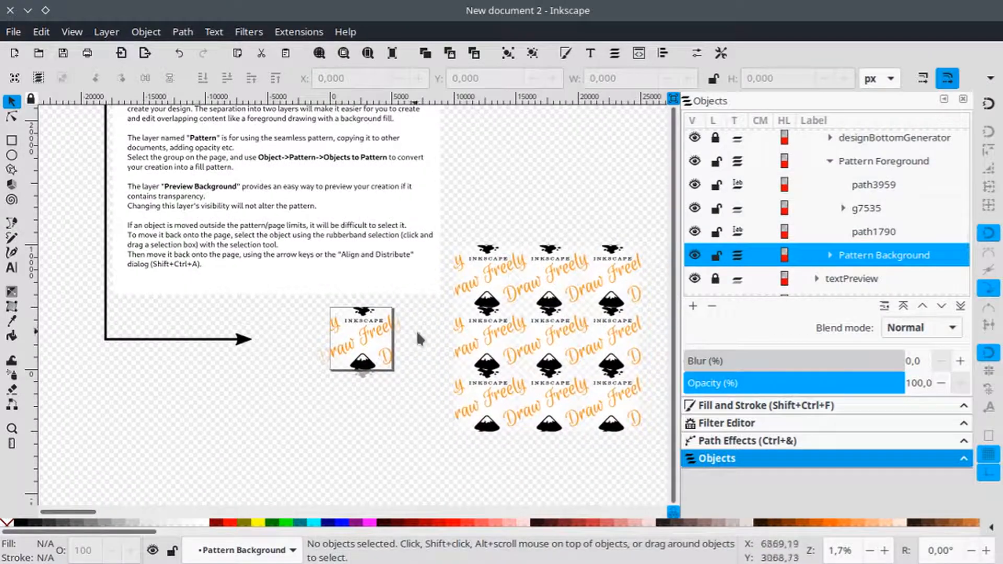
scroll(424, 339, "up", 4)
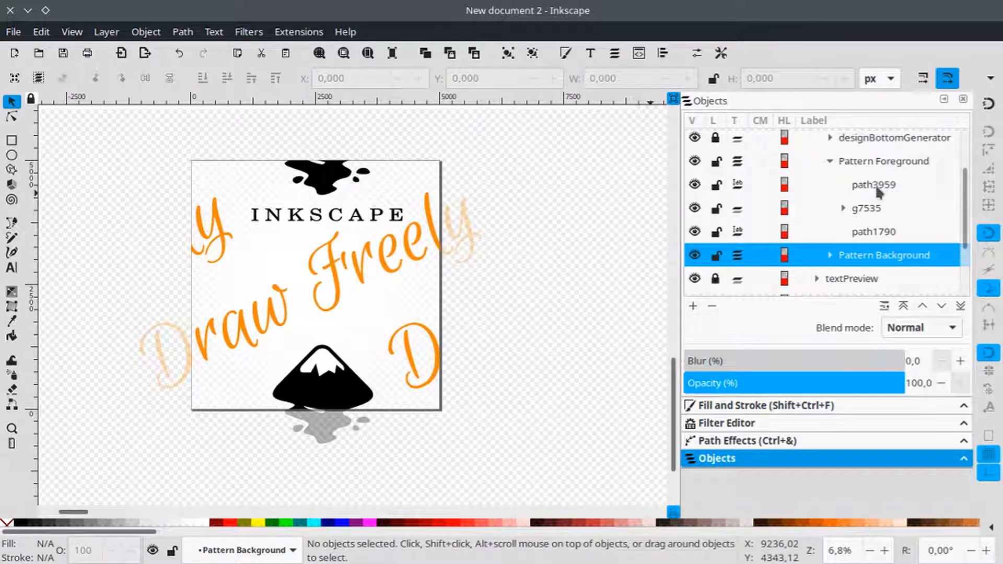
left_click(875, 185)
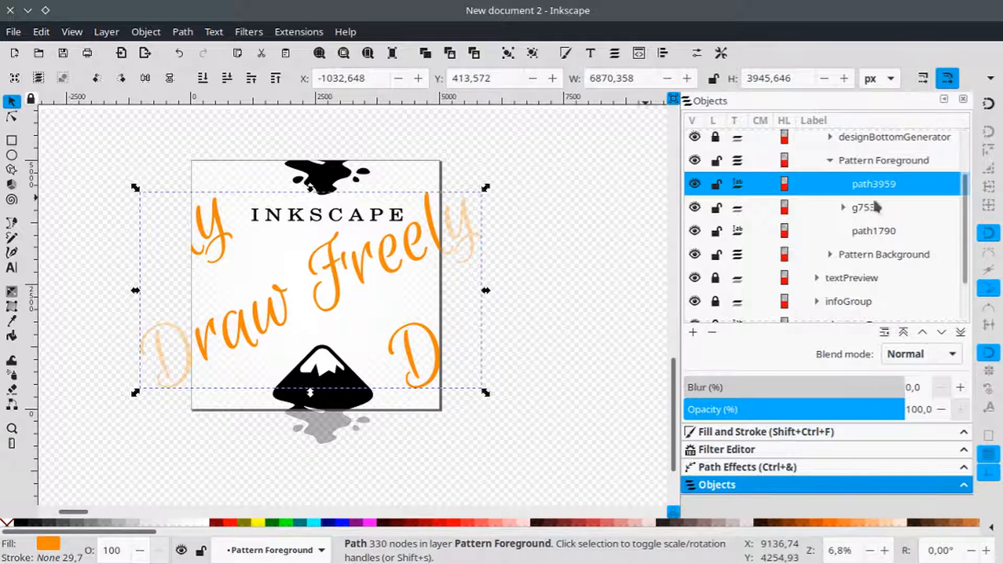
left_click(712, 332)
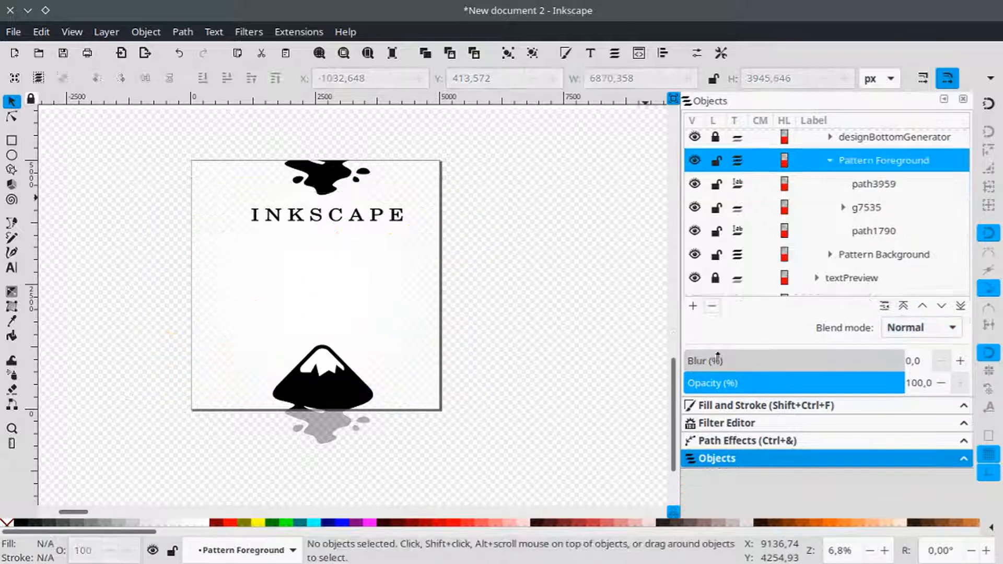
left_click(870, 264)
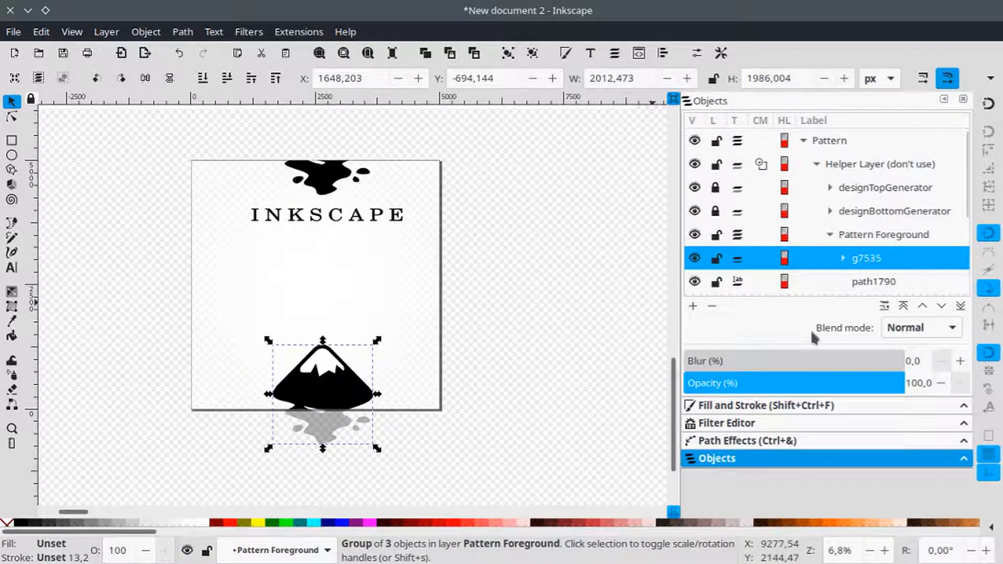
left_click(712, 305)
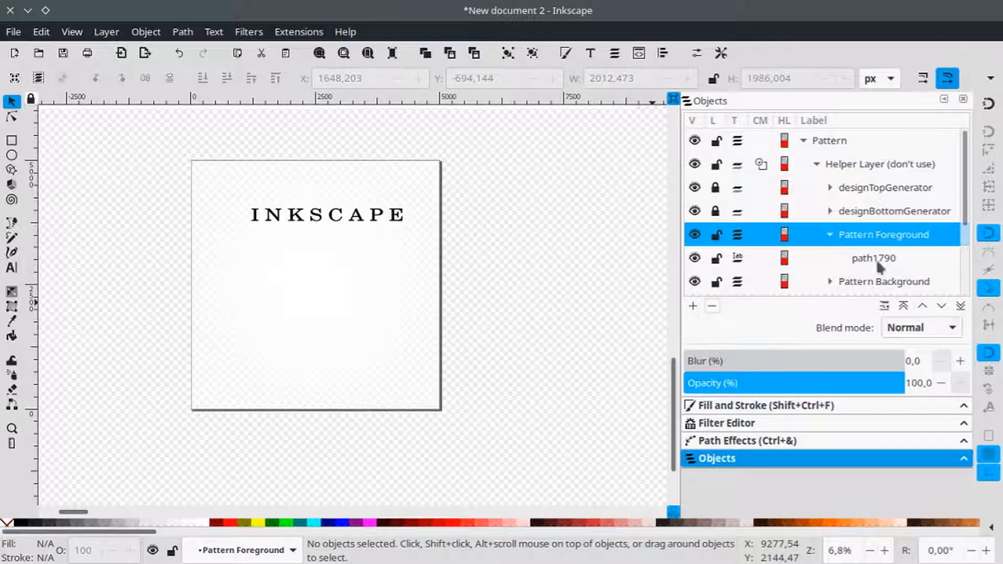
left_click(876, 261)
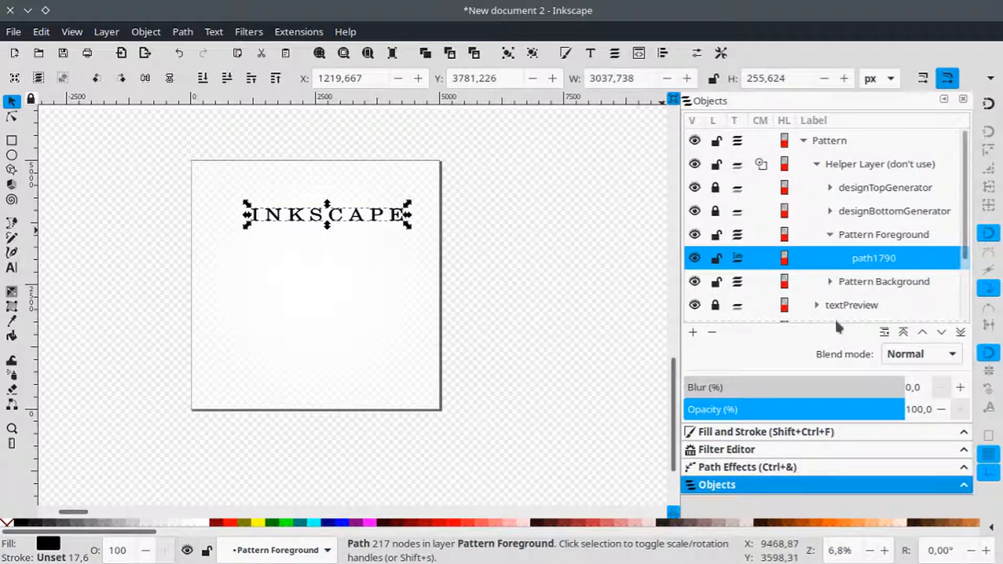
left_click(713, 332)
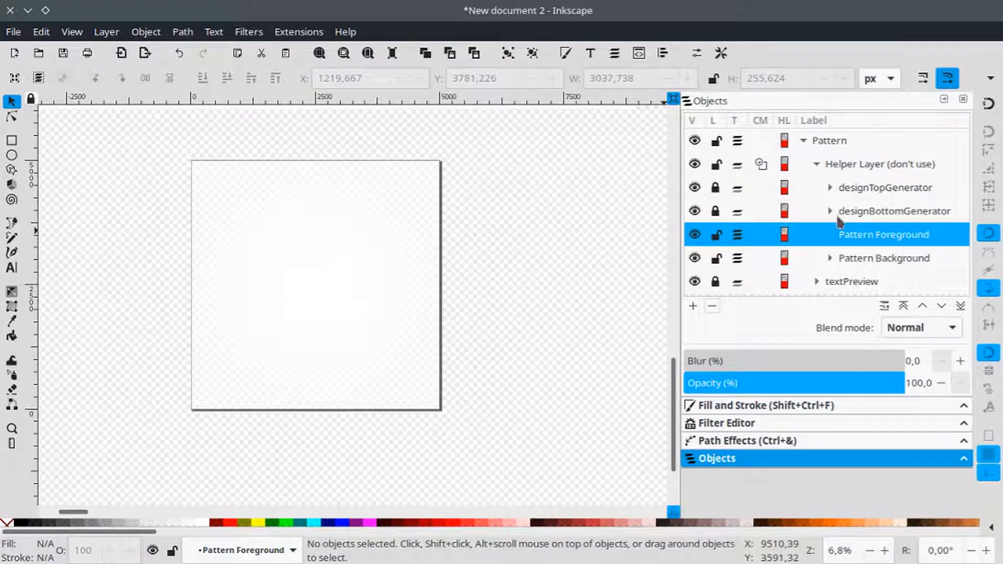
- Expand the Pattern Background layer and fill its page-sized rectangle with dark teal
left_click(854, 260)
left_click(830, 258)
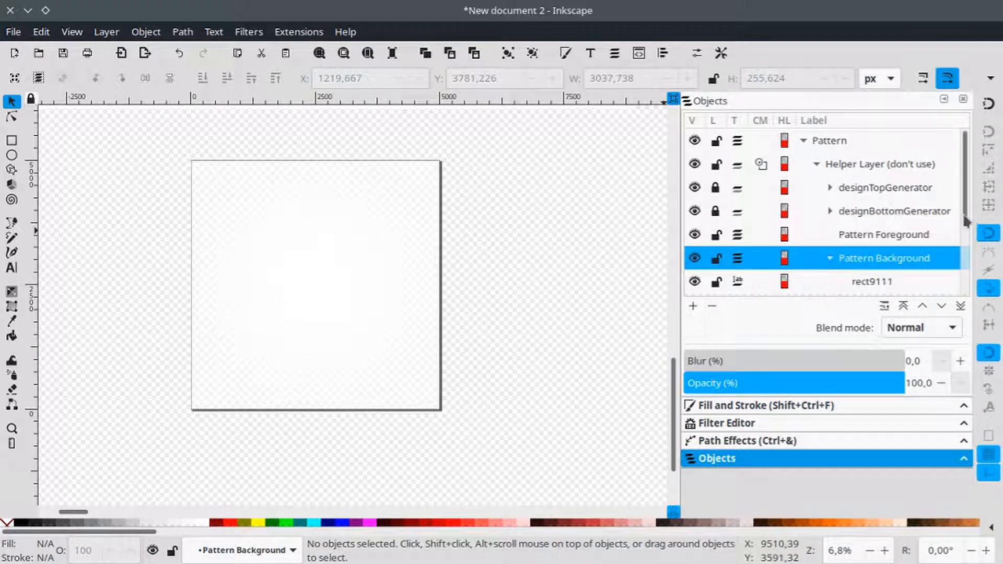
scroll(899, 249, "down", 3)
left_click(868, 222)
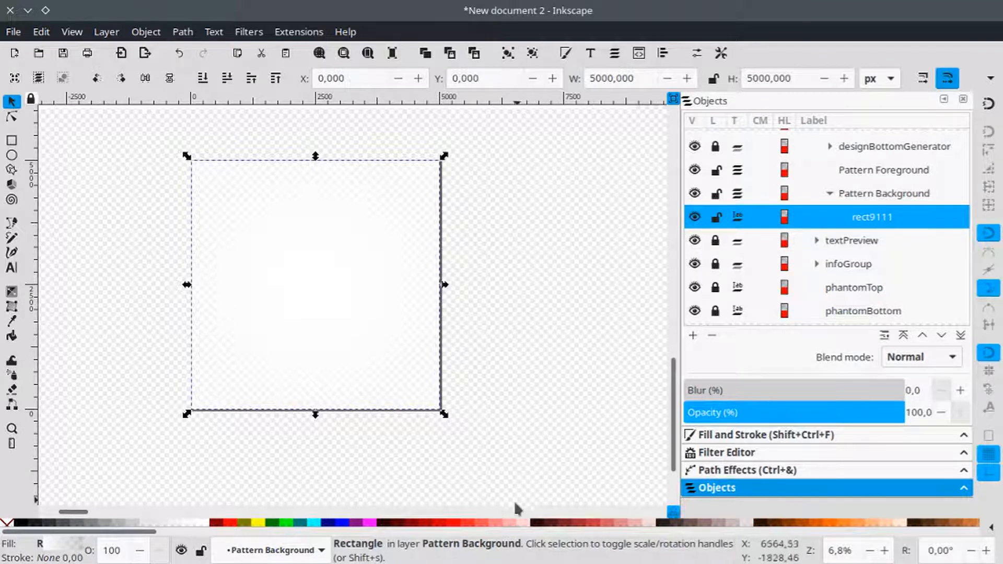
left_click(299, 521)
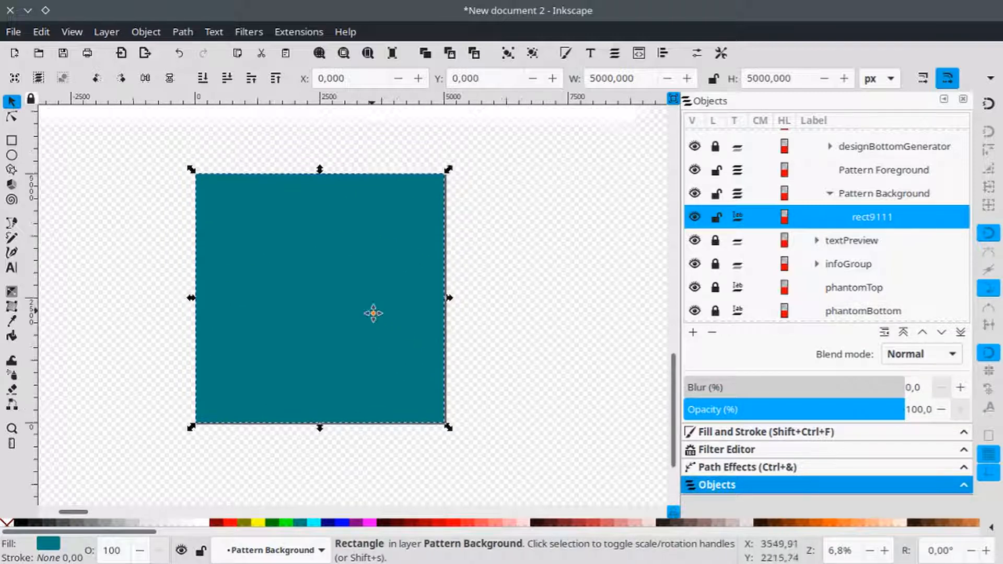
- Make the Pattern Foreground layer the active layer for new artwork on the teal tile
scroll(383, 310, "up", 3)
left_click(874, 172)
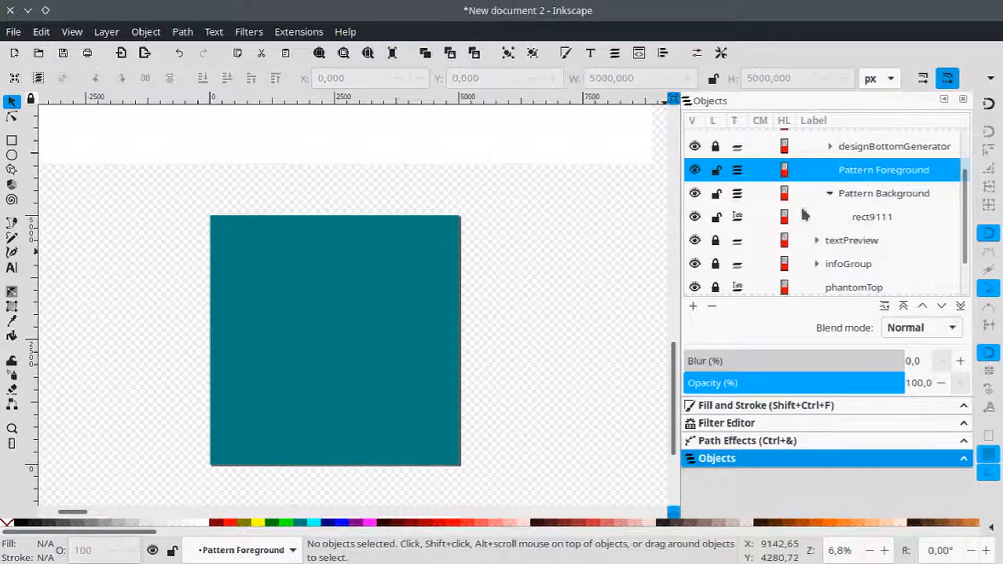
scroll(470, 324, "left", 2)
scroll(470, 324, "down", 1)
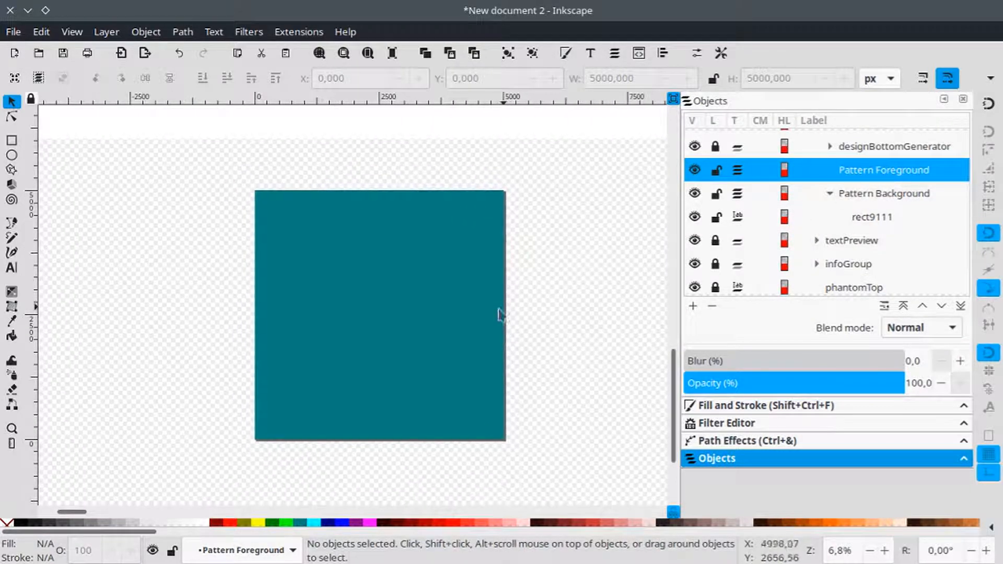
scroll(499, 315, "right", 2)
scroll(499, 315, "up", 1)
key("plus")
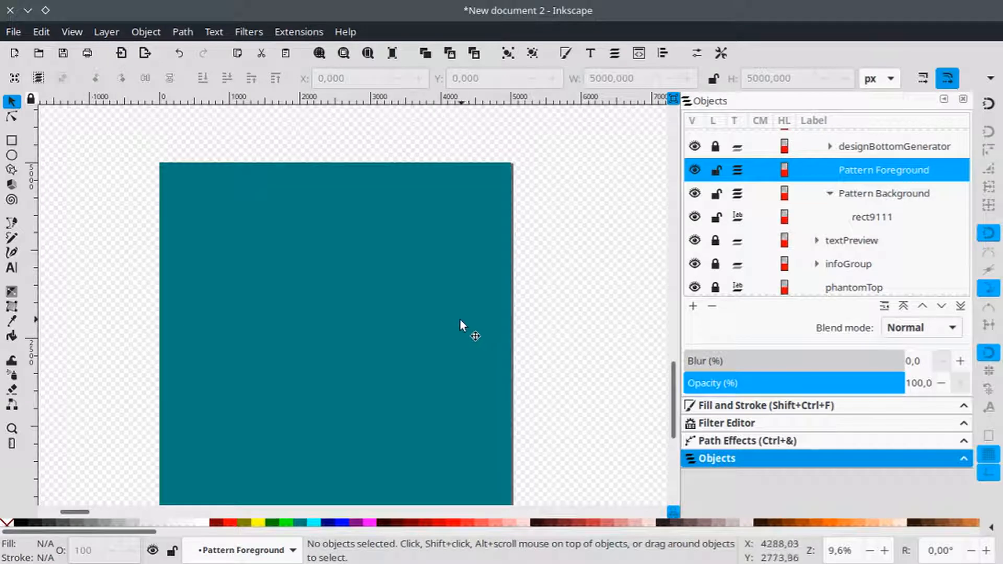
scroll(463, 331, "left", 1)
scroll(464, 331, "down", 1)
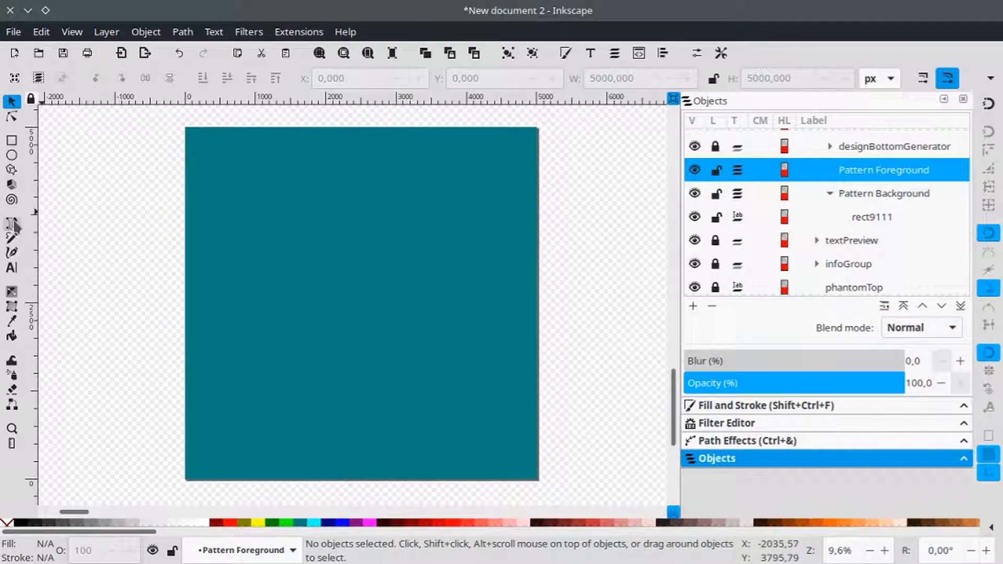
- Draw a closed pineapple leaf crown with four curved, pointed leaves and a flat base above the tile's centre using the Pen tool
left_click(13, 225)
left_click(322, 229)
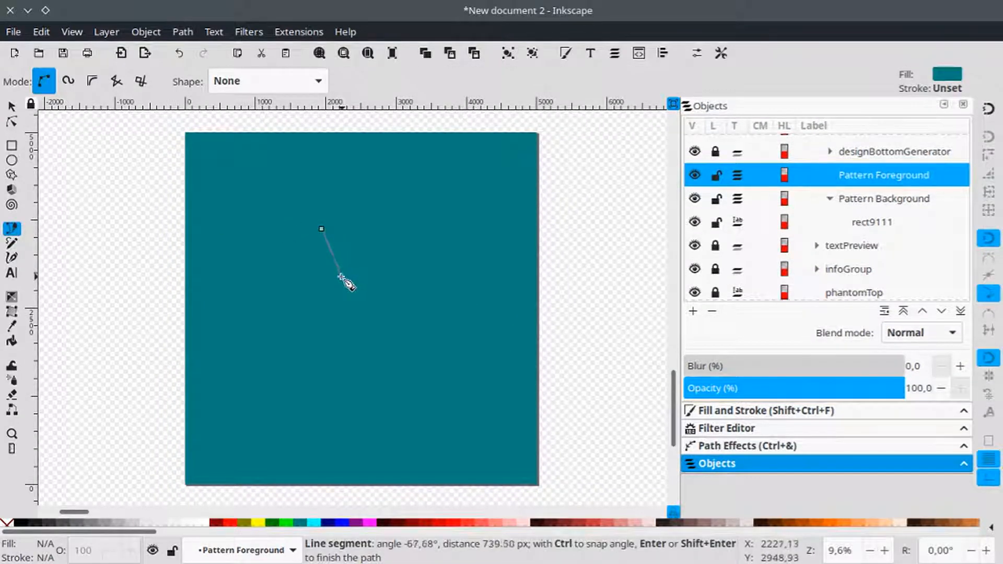
mouse_move(343, 275)
left_mouse_down()
mouse_move(344, 297)
mouse_move(349, 275)
left_mouse_up()
left_click(374, 273)
left_click_drag(390, 227, 304, 232)
left_click(368, 253)
left_click(355, 238)
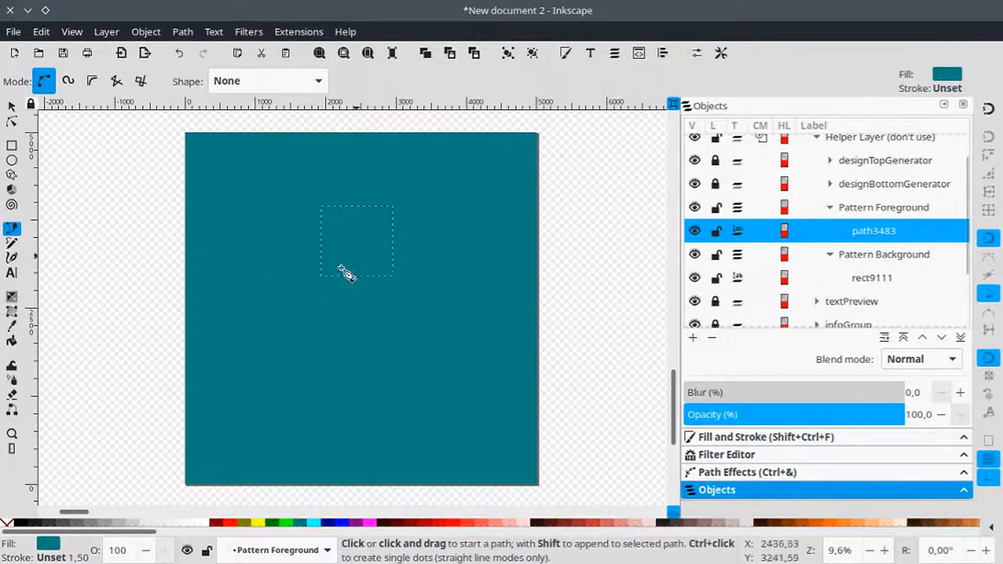
- Give the leaf crown a black stroke 4 mm wide and remove its fill
left_click(19, 524, "shift")
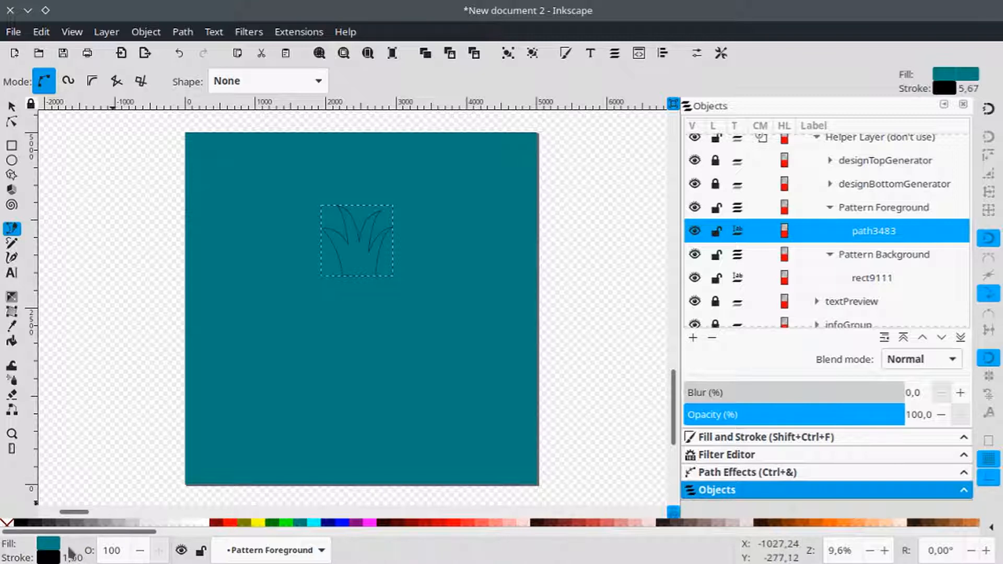
left_click(7, 523)
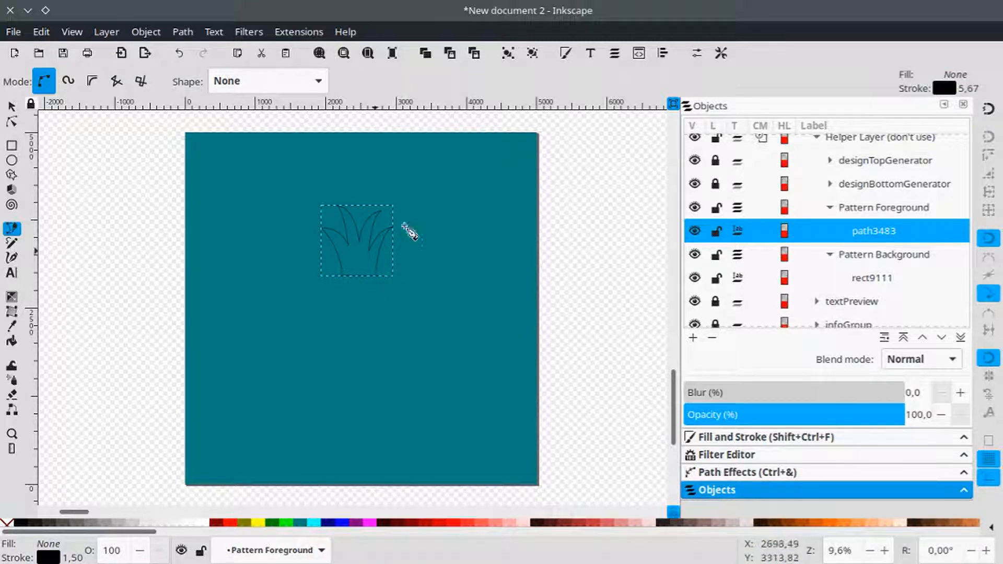
right_click(74, 557)
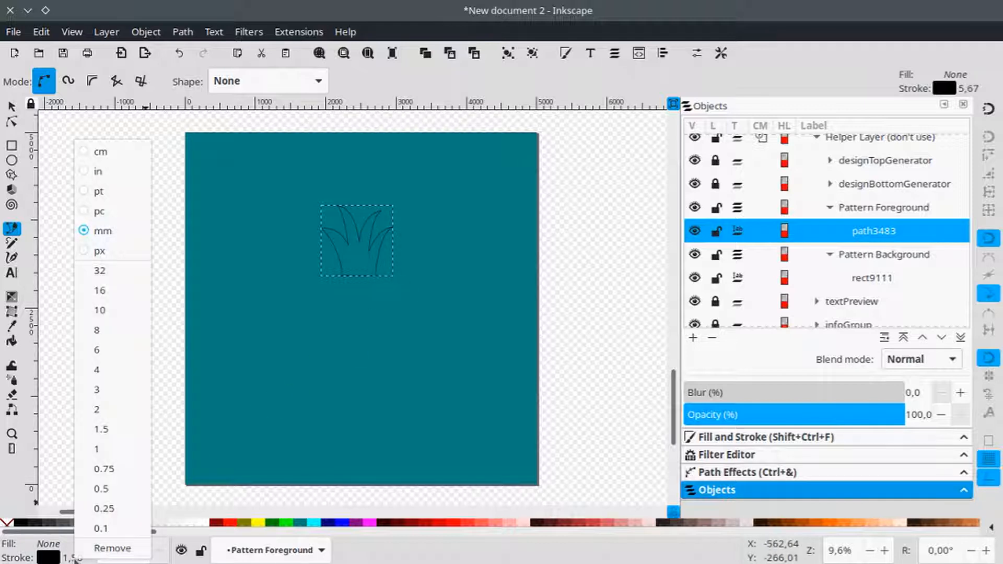
left_click(108, 373)
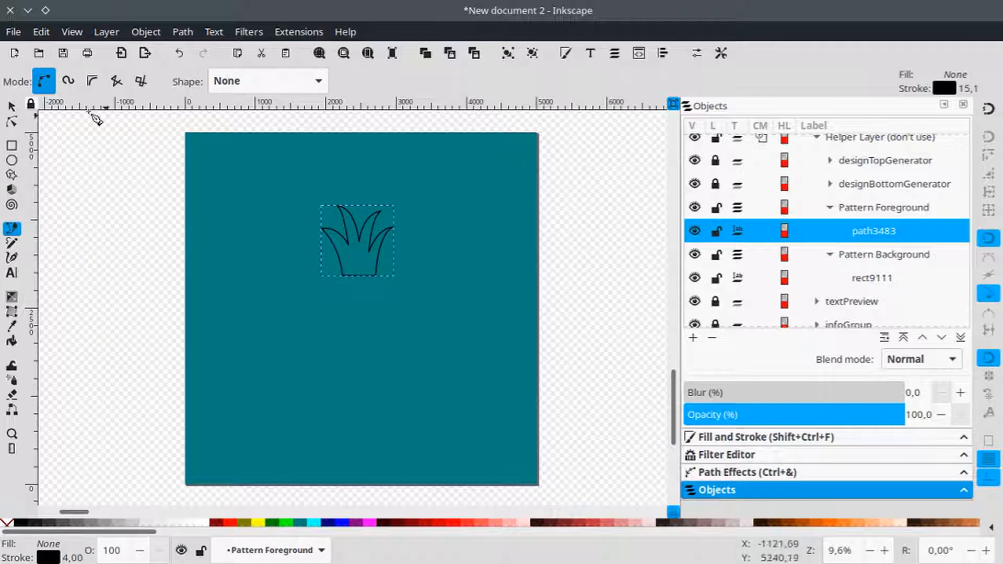
- Shift the lower-left node of the leaf crown slightly inward to narrow its base, and deselect the path
left_click(10, 109)
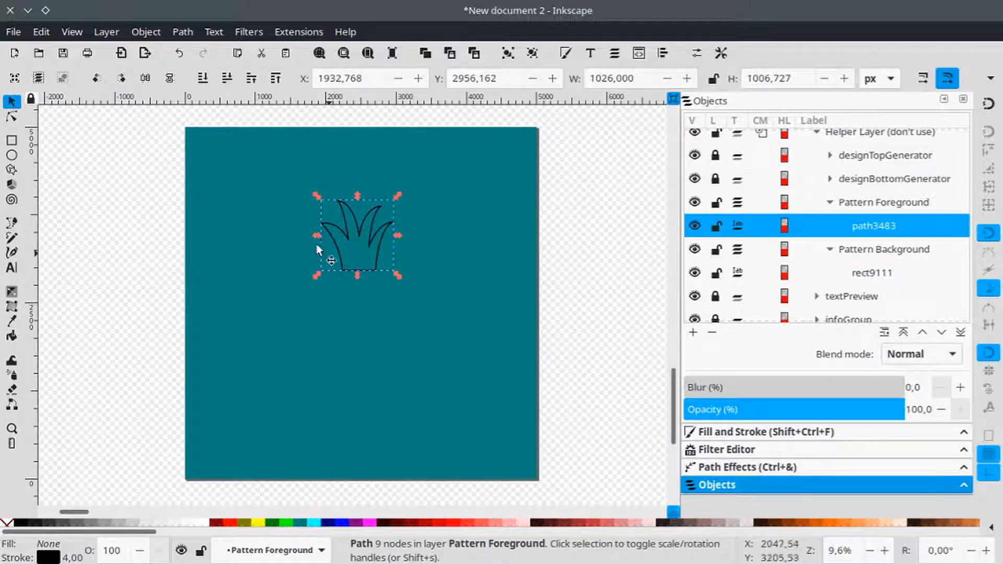
left_click(11, 116)
left_click_drag(319, 263, 345, 270)
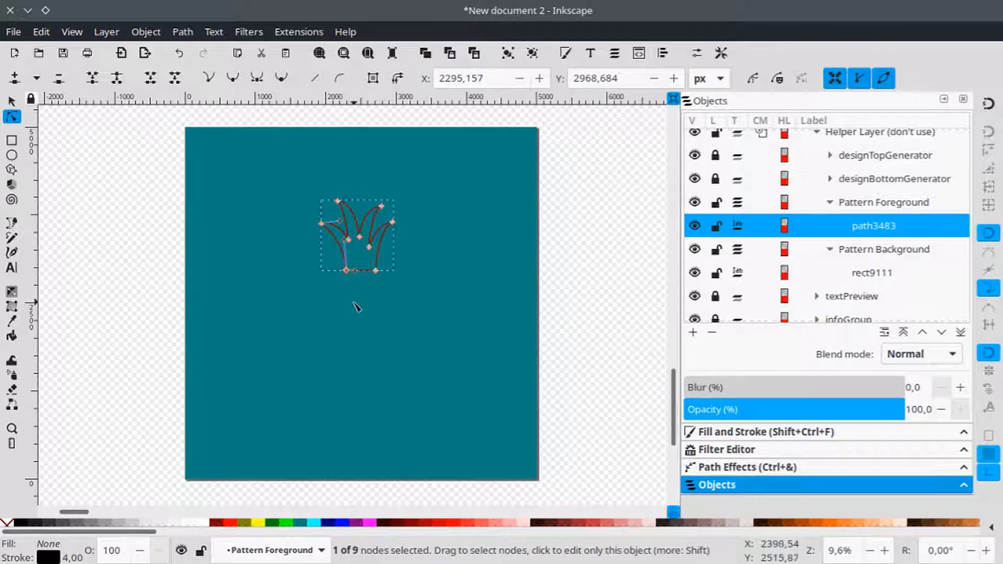
key("s")
left_click(159, 303)
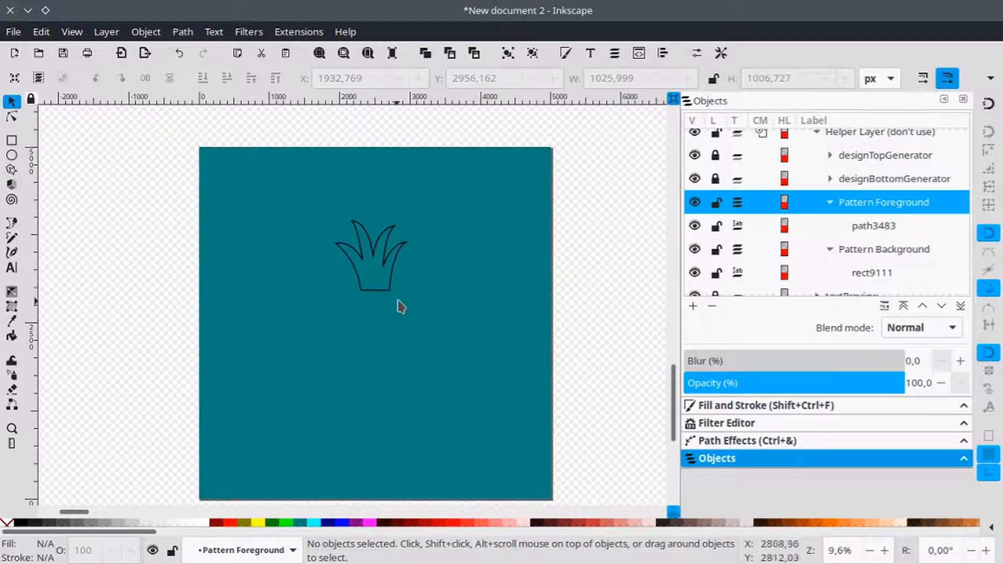
- Draw the rounded pineapple body with the Pen tool as a curved outline running between the two bottom corners of the leaf crown
scroll(409, 307, "up", 3)
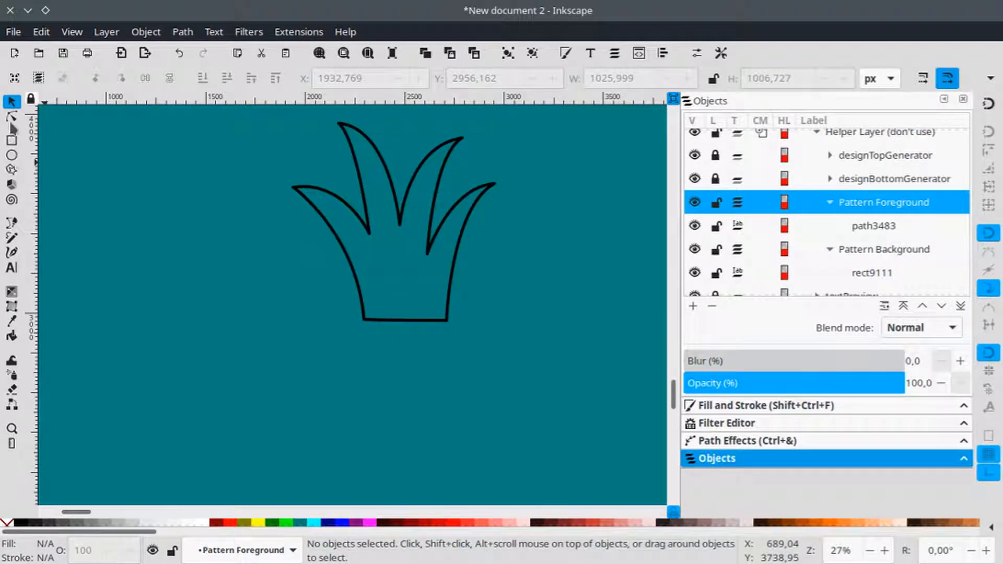
left_click(12, 225)
scroll(349, 245, "down", 4)
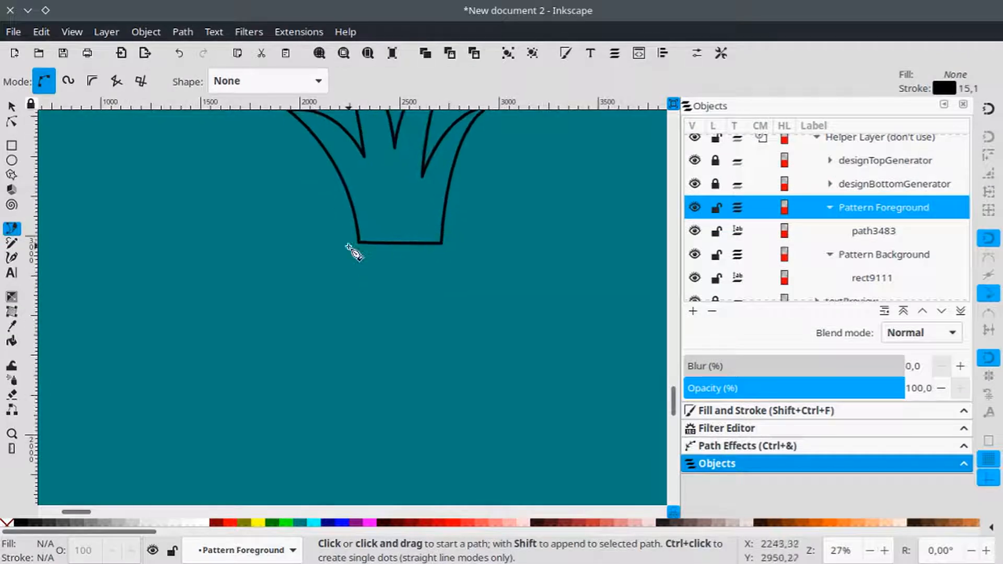
left_click(359, 242)
left_click_drag(323, 287, 322, 316)
left_click_drag(320, 385, 366, 420)
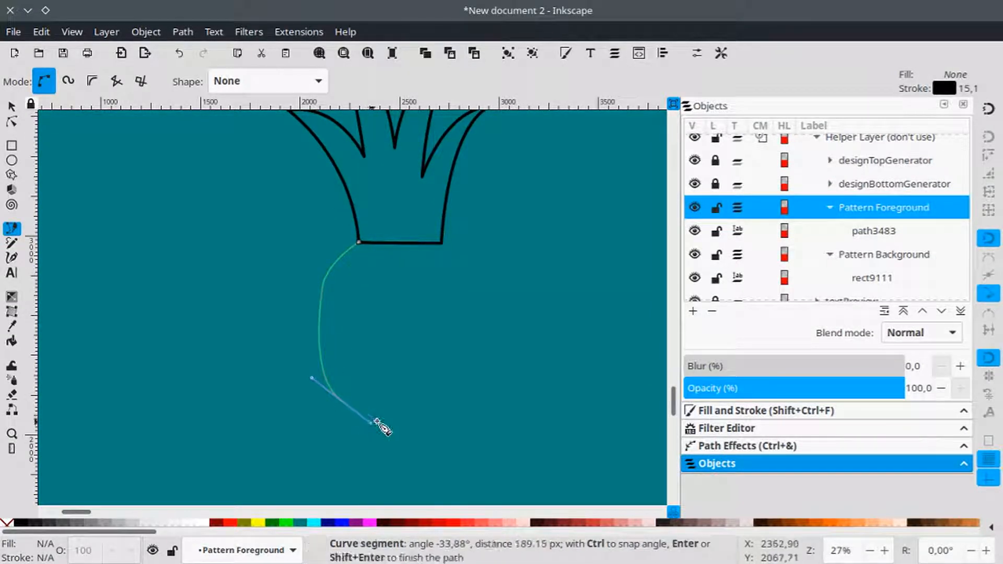
left_click_drag(456, 413, 489, 403)
left_click_drag(486, 336, 486, 321)
left_click_drag(438, 243, 403, 229)
key("Return")
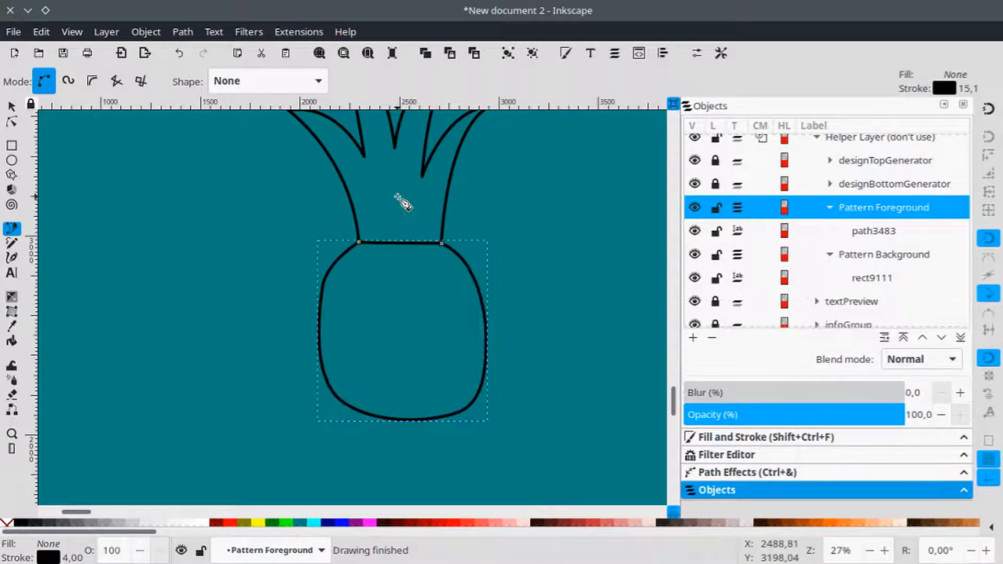
- Move the lower-right node of the pineapple body slightly downward to even out its rounded bottom
scroll(409, 277, "left", 2)
scroll(431, 268, "down", 1)
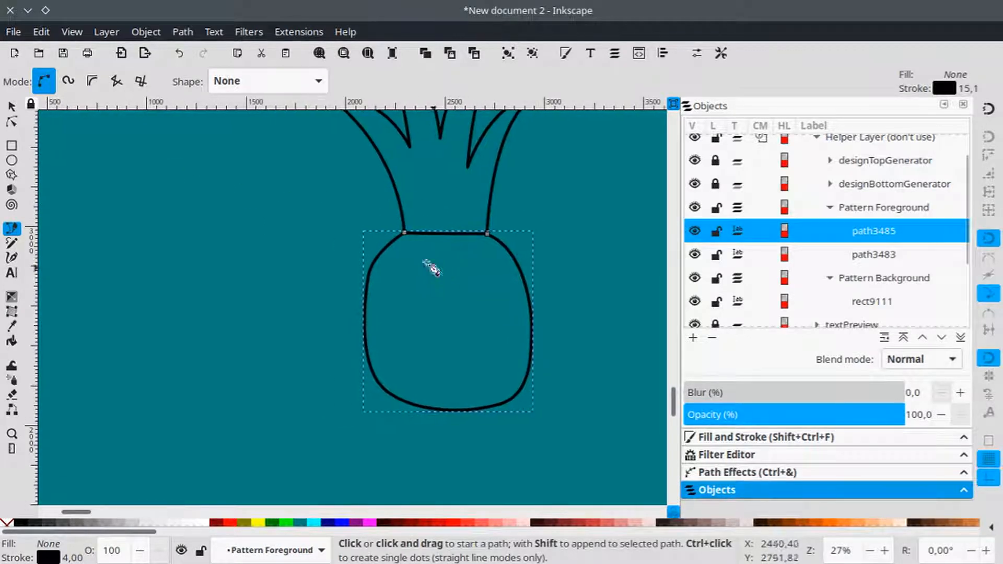
left_click(12, 122)
scroll(328, 340, "right", 1)
scroll(328, 340, "down", 2)
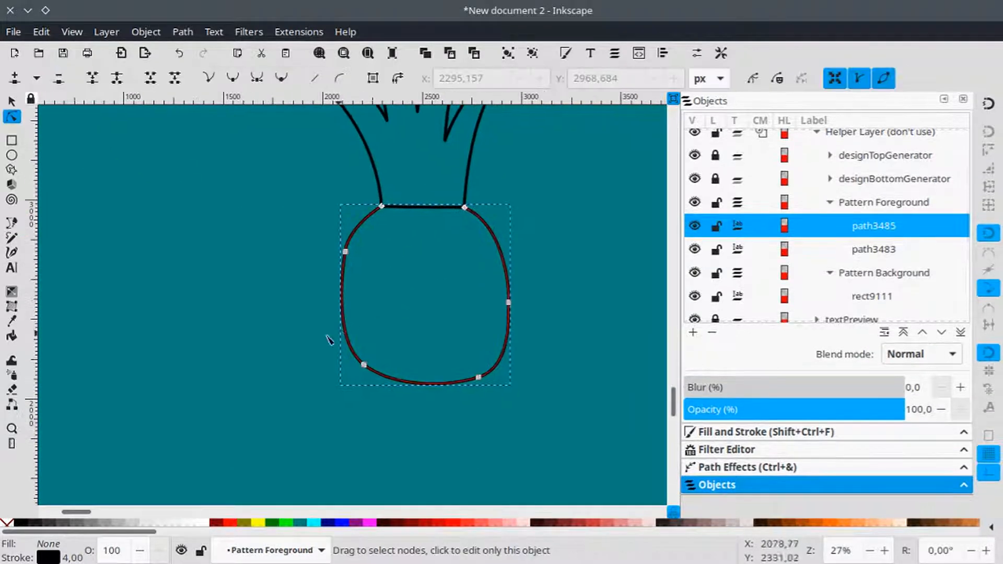
left_click_drag(552, 413, 554, 412)
left_click_drag(479, 377, 477, 387)
key("s")
left_click_drag(426, 299, 436, 324)
- Draw two parallel curves rising from the left edge to the right edge across the upper and middle pineapple body
left_click(9, 225)
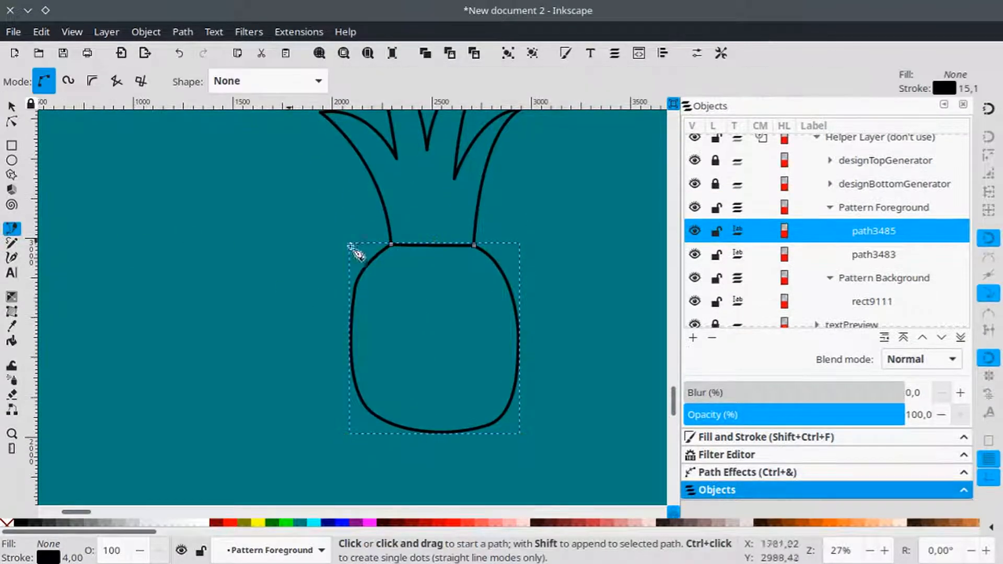
left_click(351, 313)
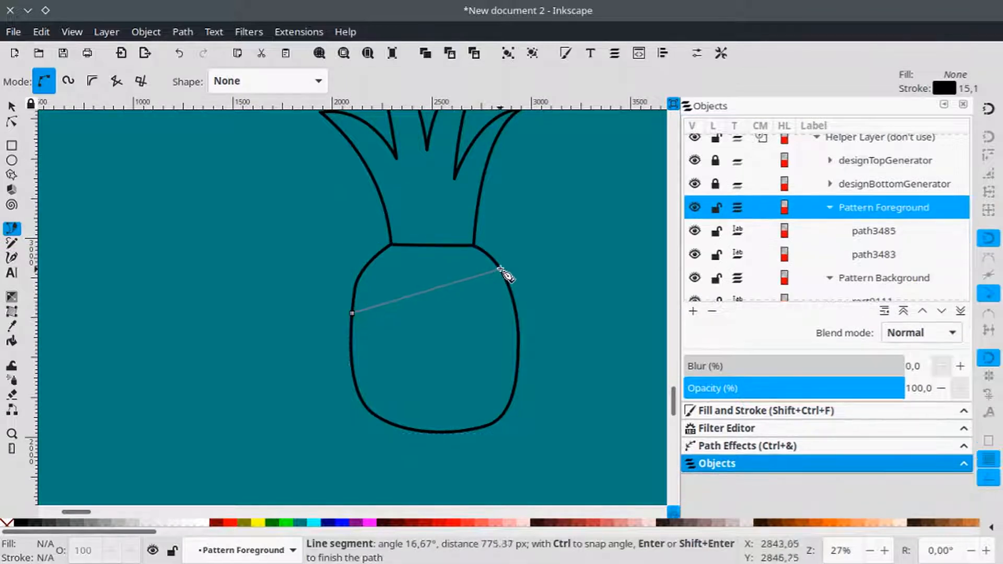
left_click_drag(500, 270, 557, 277)
key("Return")
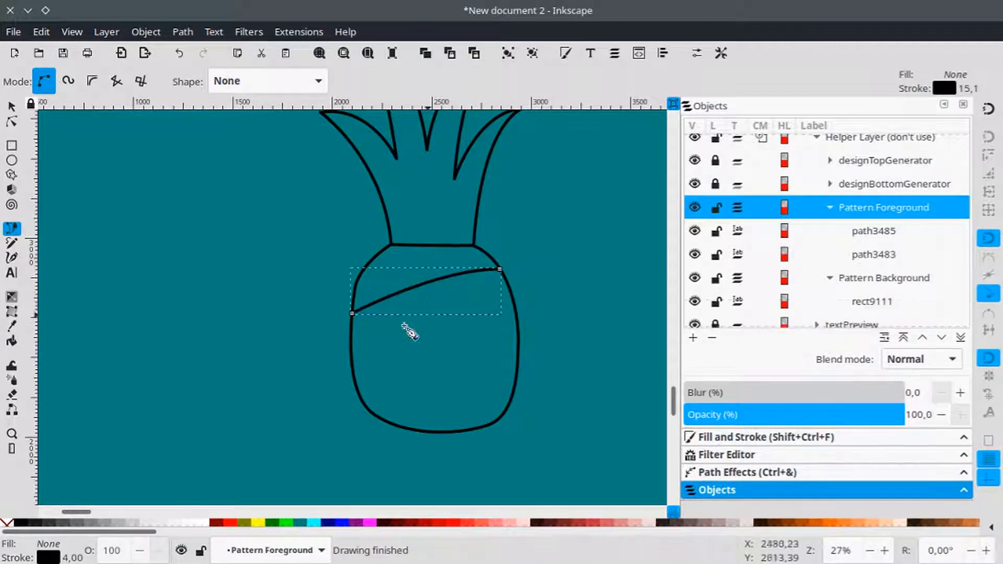
left_click(352, 352)
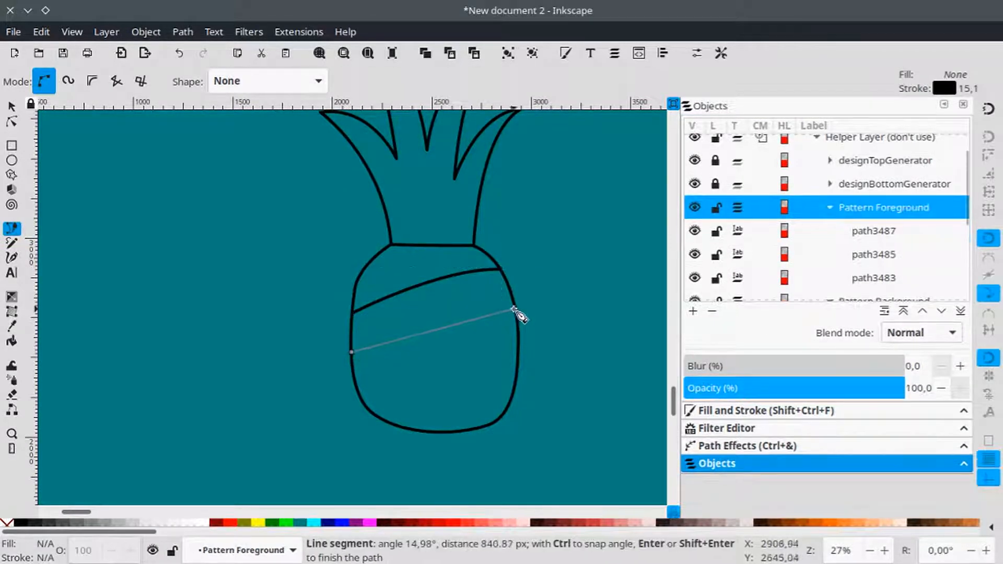
left_click_drag(515, 309, 547, 316)
key("Return")
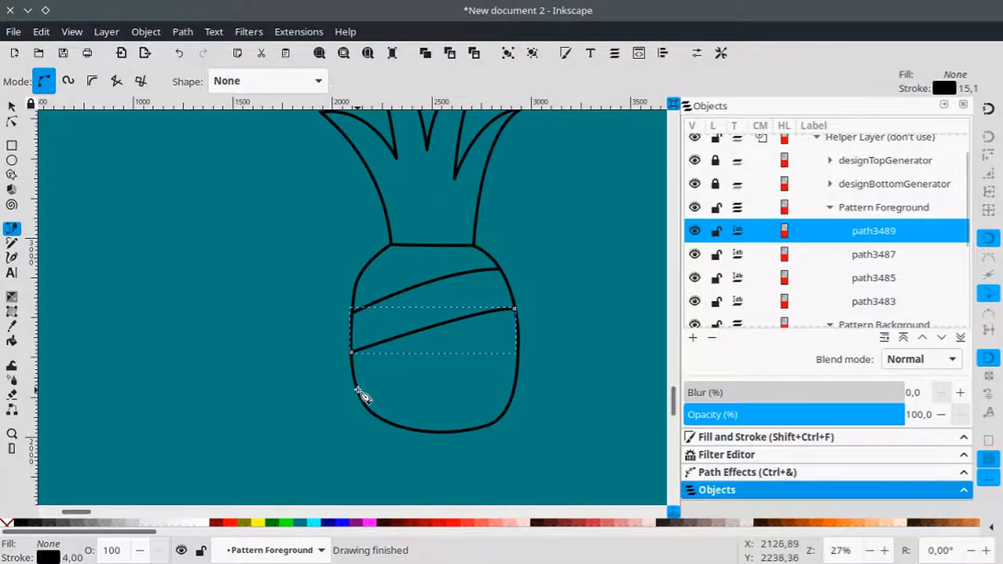
- Add two more rising curves across the lower pineapple body and a short one from the upper-left edge to the crown's base
left_click(358, 389)
left_click_drag(516, 355, 553, 358)
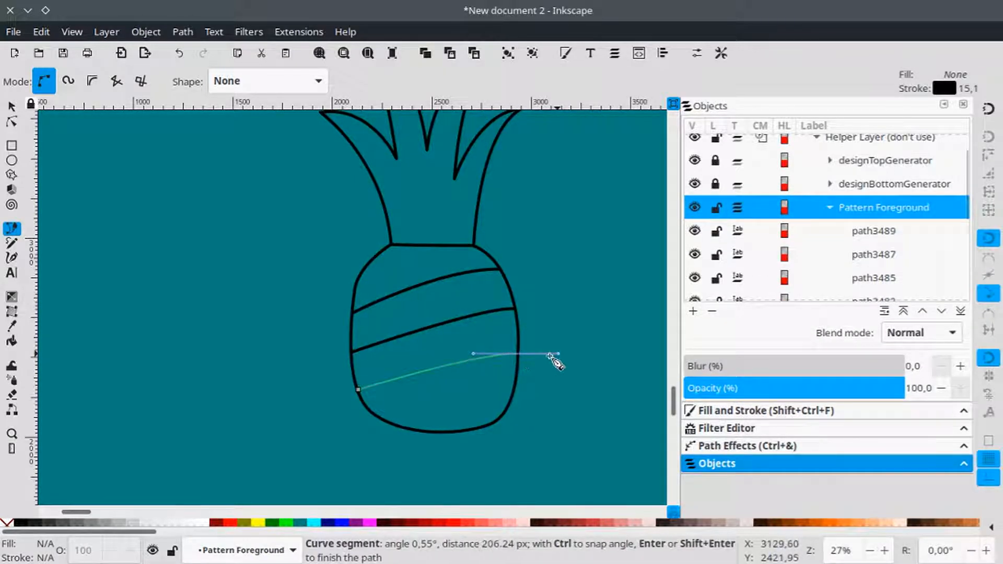
key("Return")
left_click(387, 421)
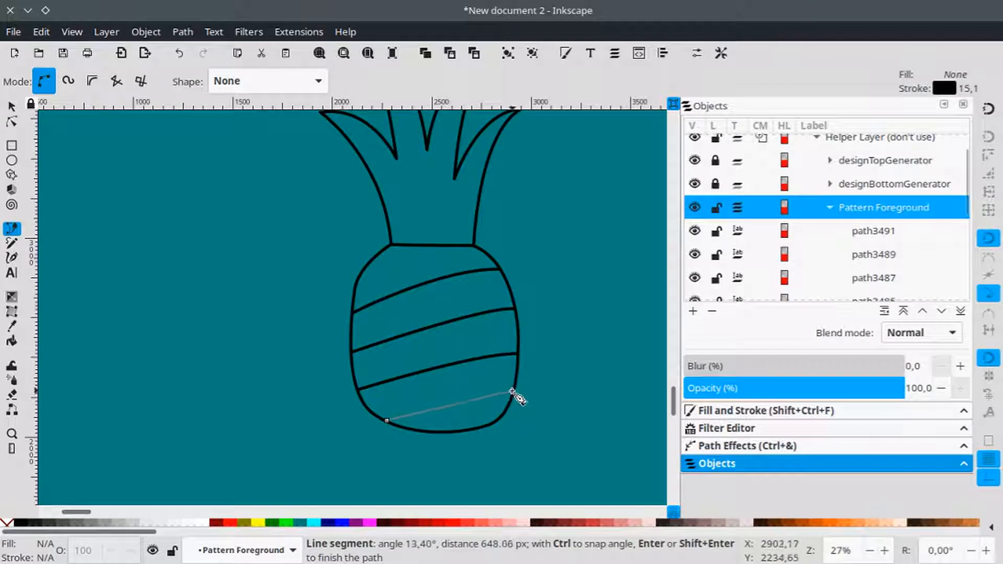
left_click_drag(516, 393, 544, 392)
key("Return")
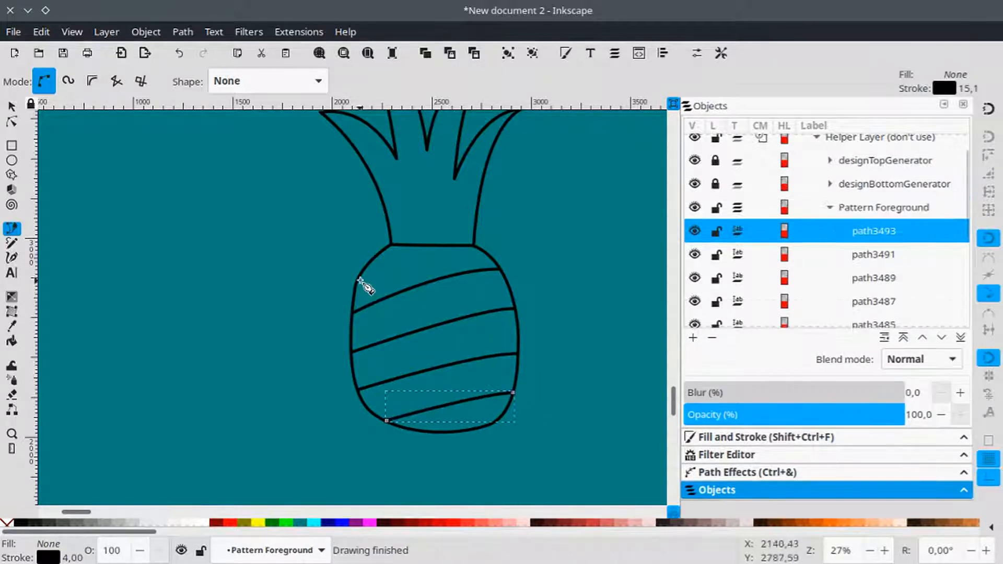
left_click(363, 273)
left_click_drag(439, 246, 472, 248)
key("Return")
left_click(371, 261)
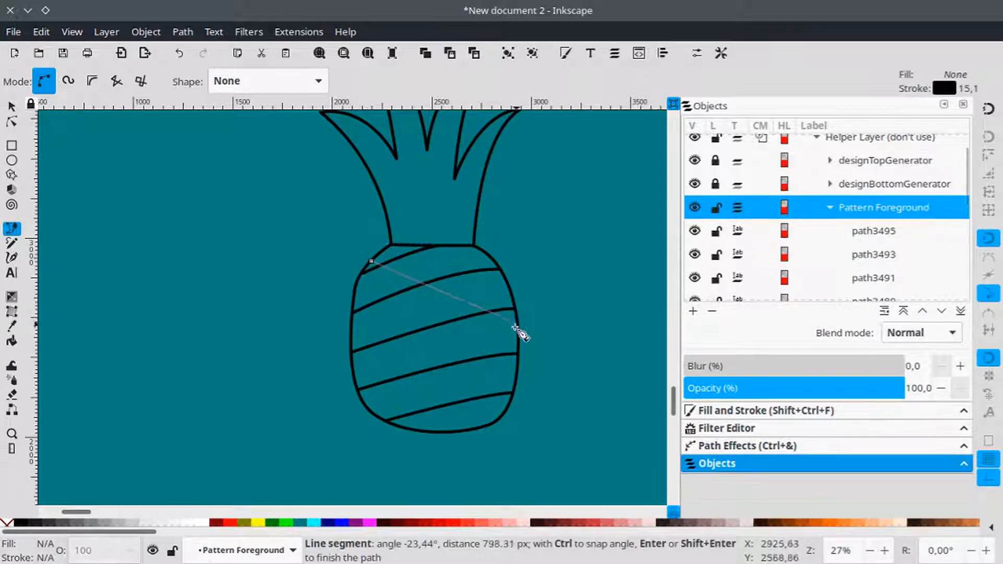
left_click_drag(482, 302, 555, 371)
key("Return")
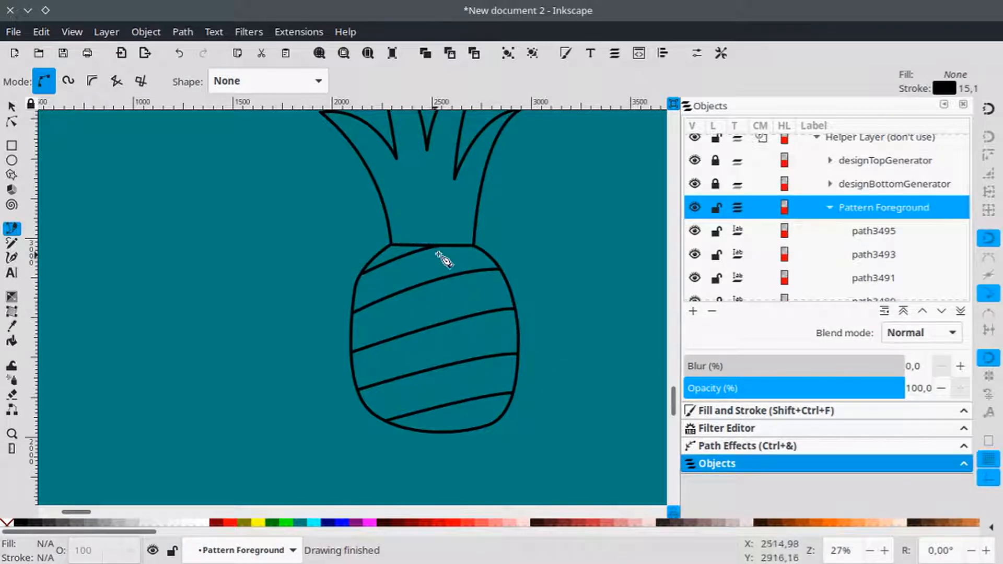
- Draw two crossing curves falling to the right edge of the pineapple body, from its upper-left shoulder and from the crown base's middle
left_click(374, 257)
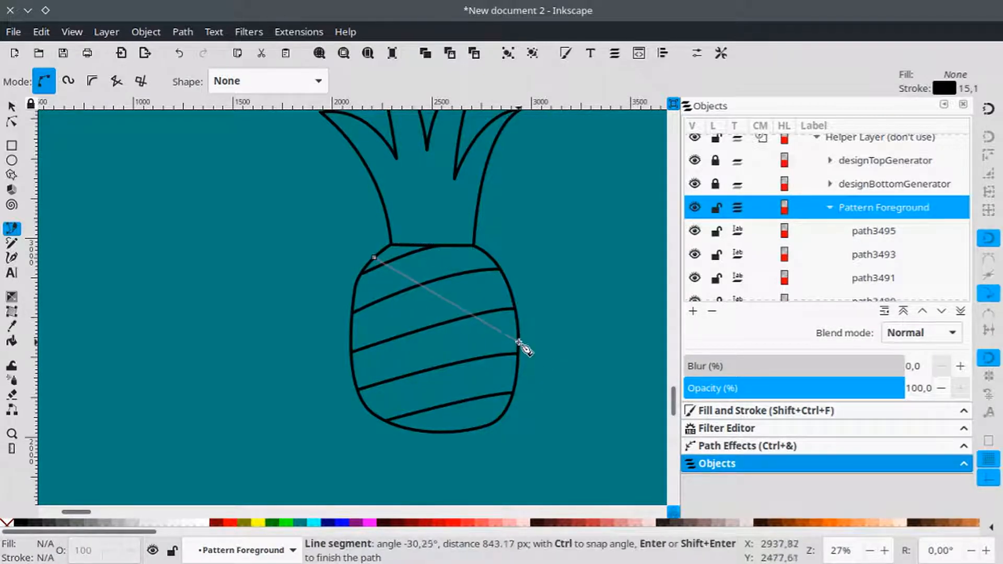
left_click_drag(510, 330, 546, 374)
key("Return")
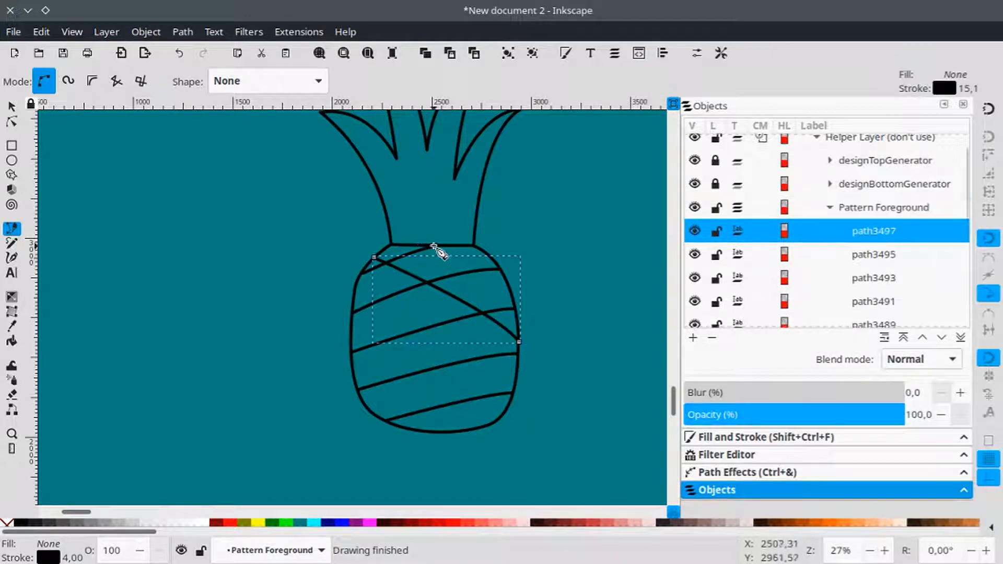
left_click(434, 246)
left_click_drag(513, 293, 539, 320)
key("Return")
- Draw three more curves falling rightward from the left edge of the pineapple body, crossing its middle and lower parts, the lowest one short
left_click(353, 304)
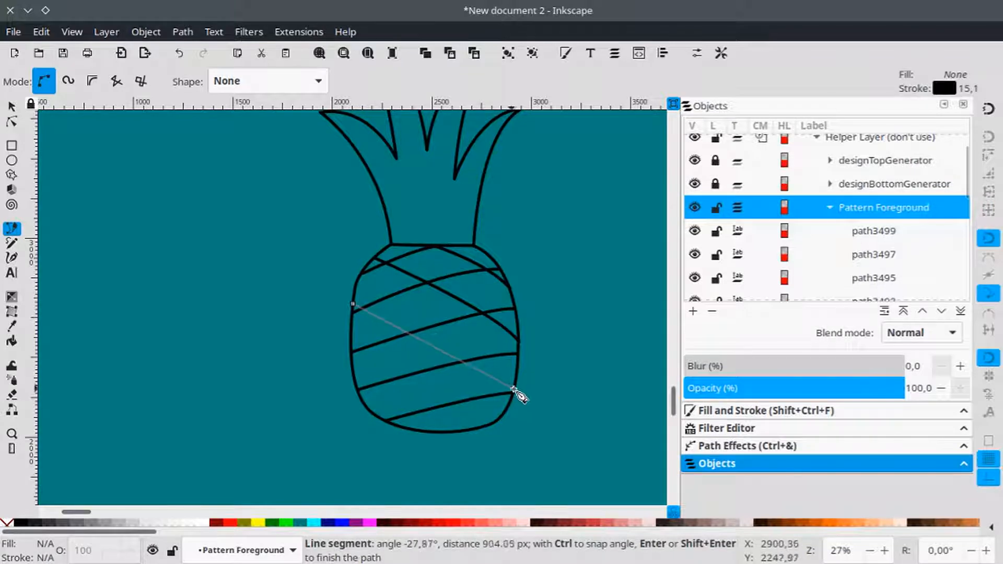
left_click_drag(514, 389, 542, 429)
key("Return")
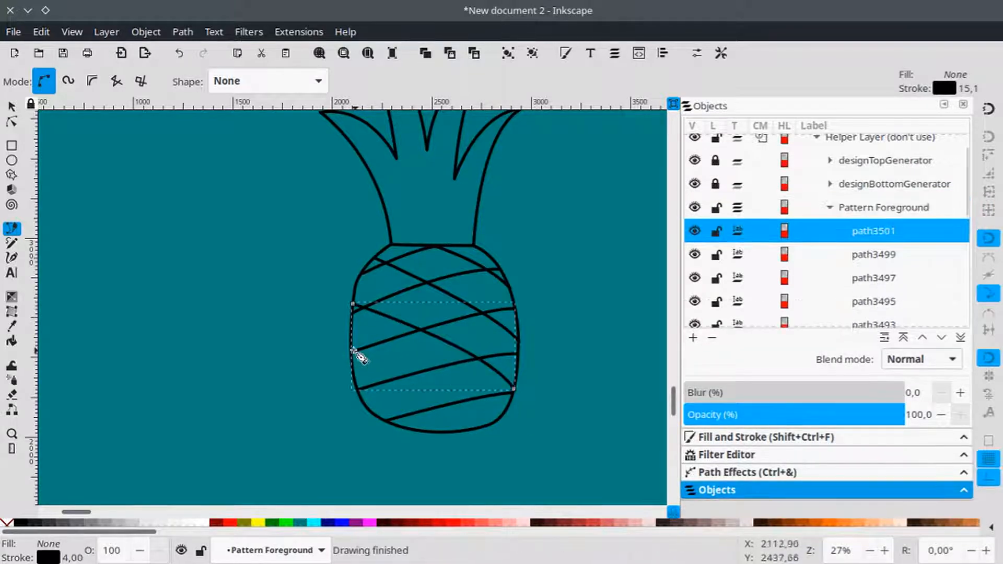
left_click(352, 352)
left_click_drag(489, 430, 502, 459)
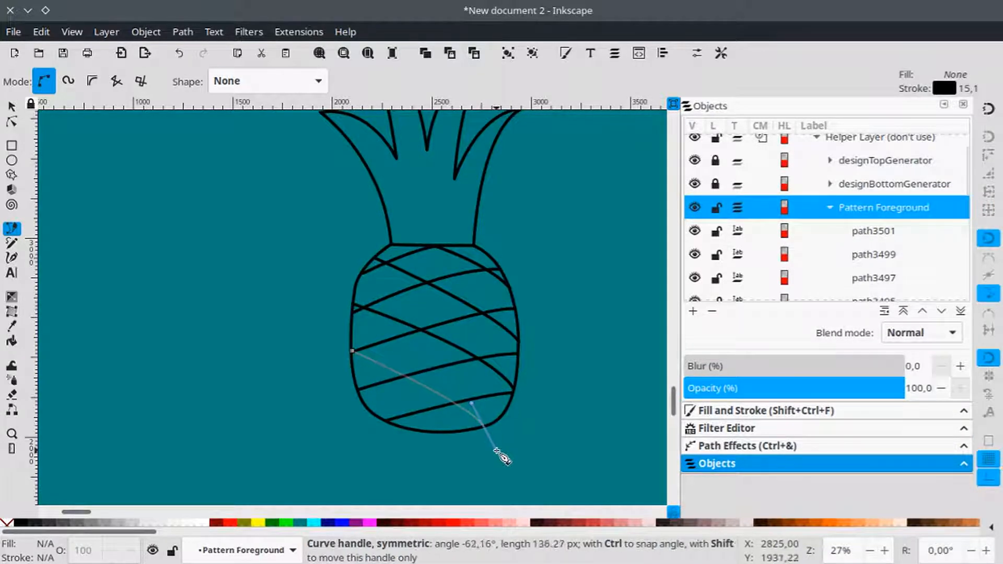
key("Return")
left_click(359, 389)
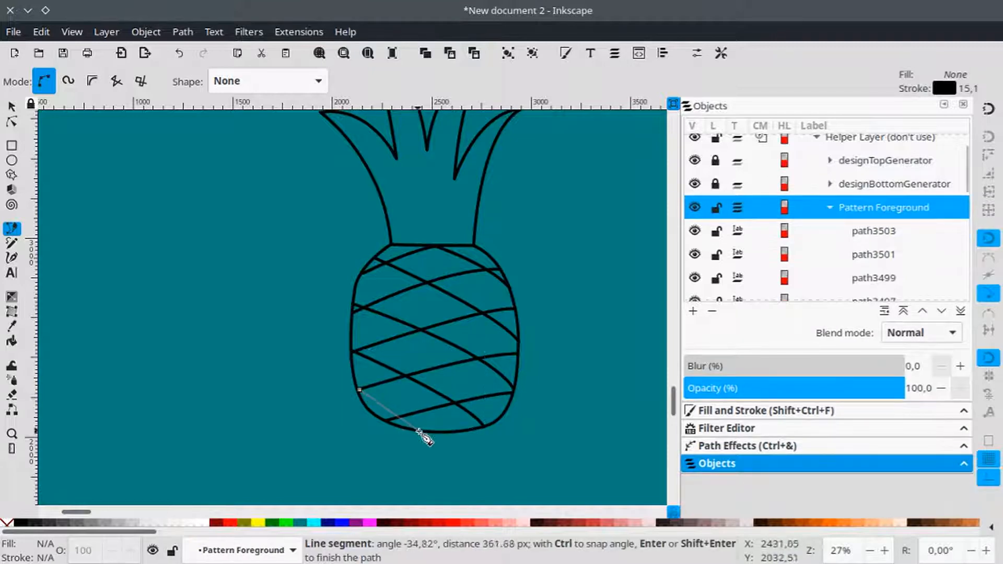
left_click_drag(419, 432, 431, 450)
key("Return")
- Select all the crown, body and crosshatch paths of the pineapple and group them
scroll(460, 399, "up", 2)
scroll(459, 399, "right", 3)
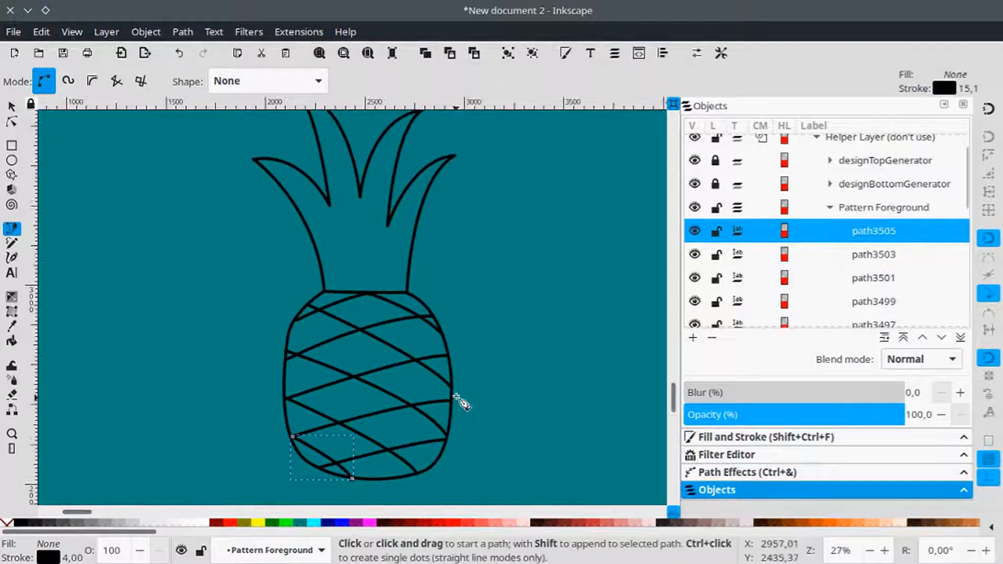
key("minus")
key("minus")
key("minus")
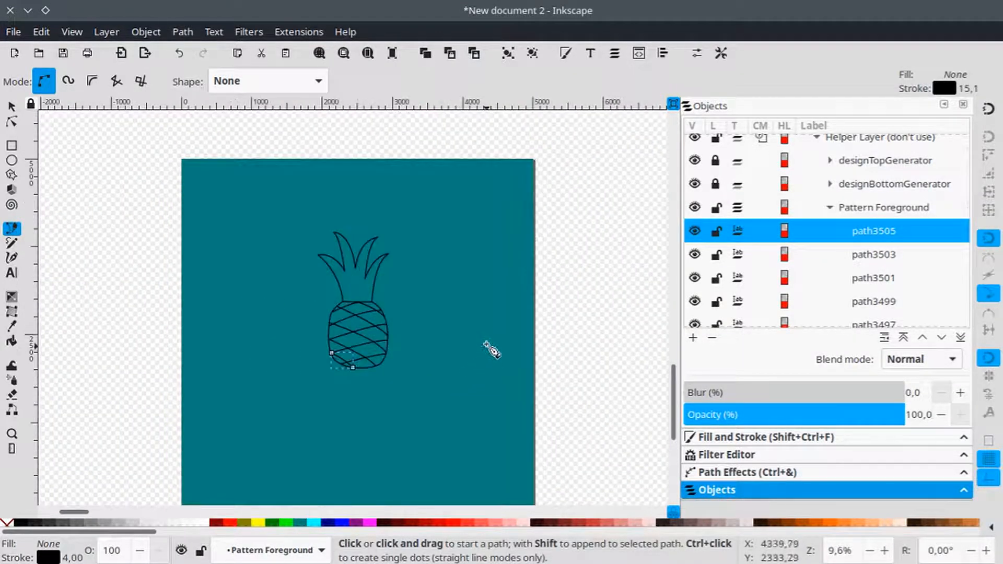
left_click(11, 106)
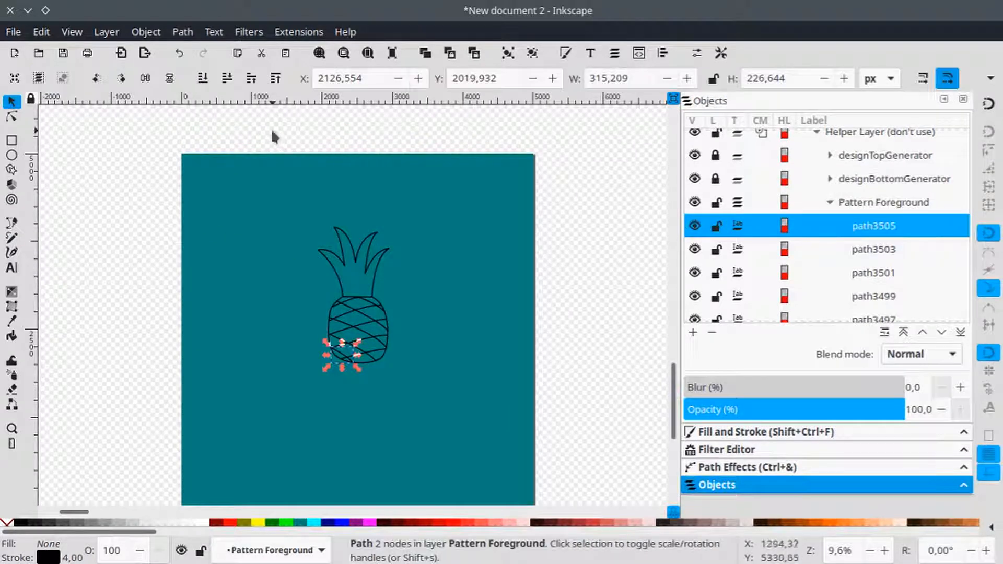
left_click_drag(270, 125, 450, 417)
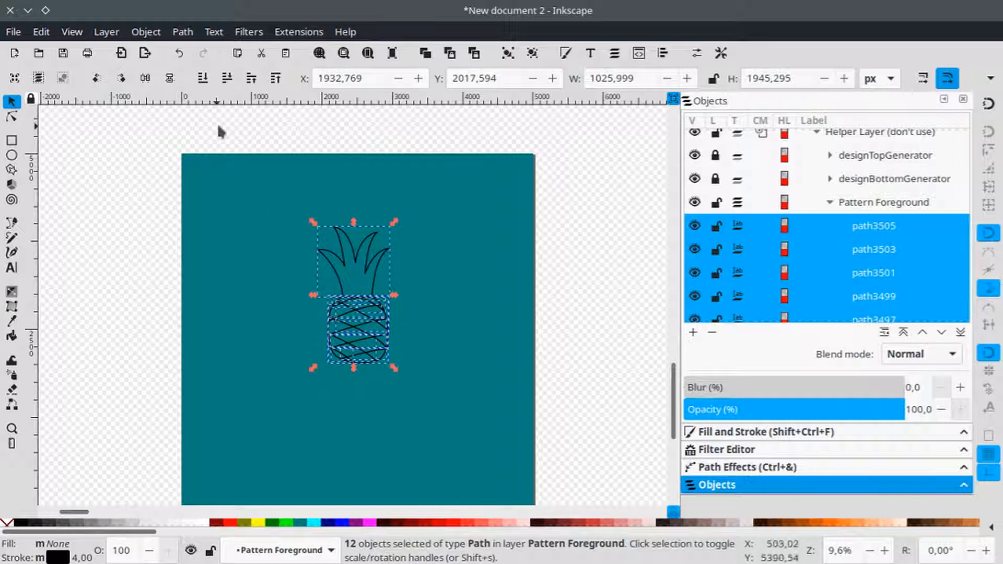
left_click_drag(218, 131, 481, 432)
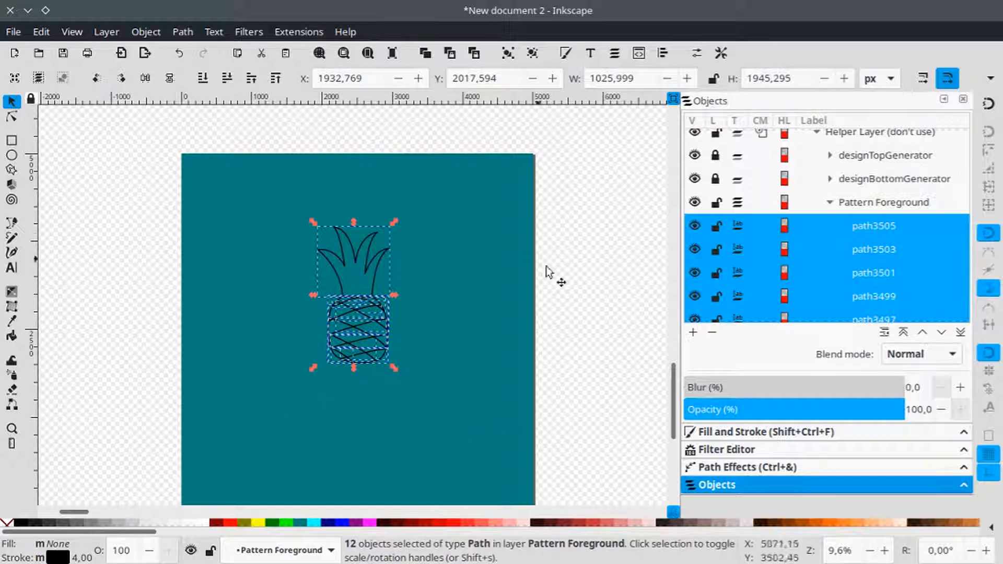
key("ctrl")
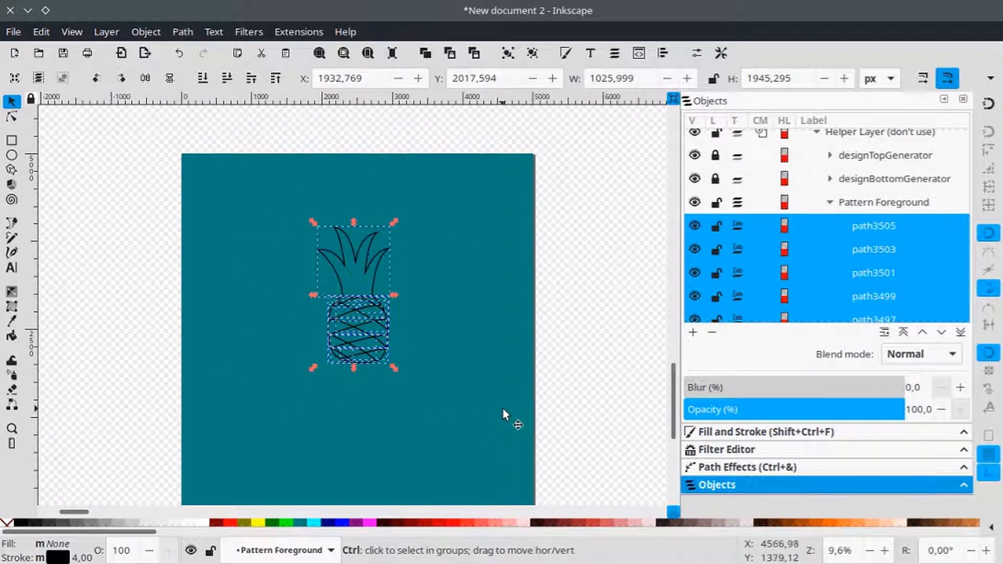
left_click(507, 53)
- Examine how the pineapple repeats across the tiled pattern preview beside the page
left_click_drag(436, 250, 437, 296)
key("minus")
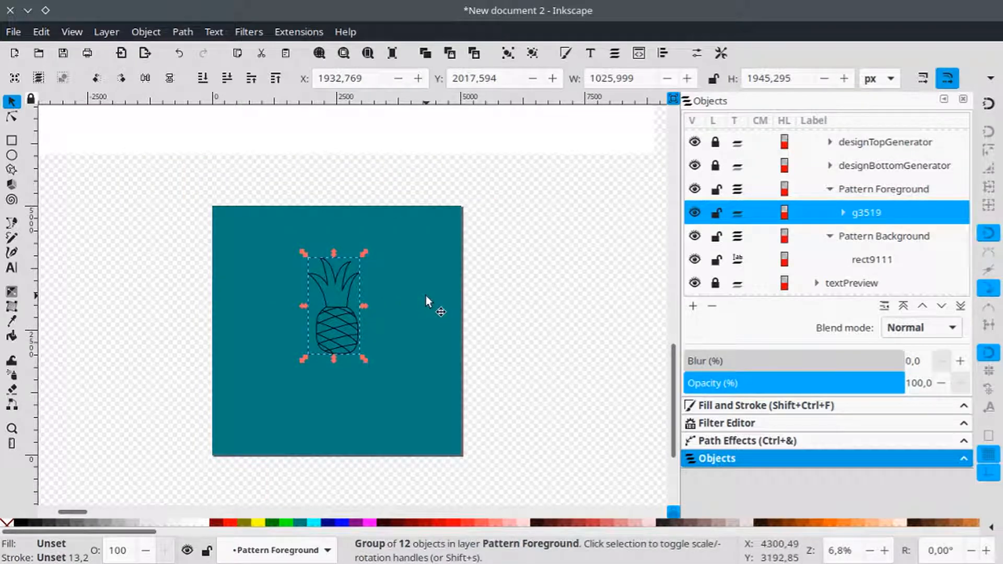
key("minus")
key("minus")
key("minus")
key("minus")
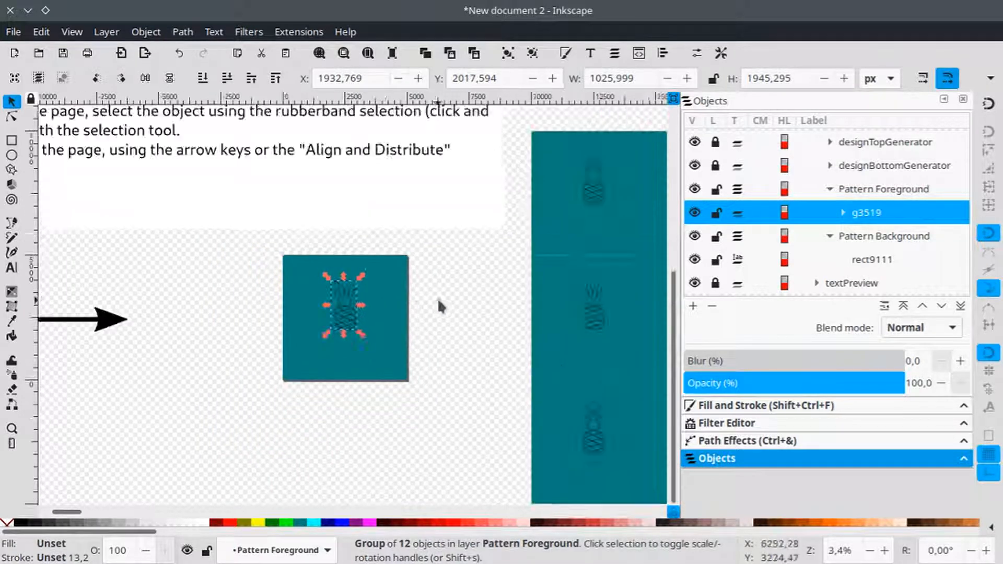
key("plus")
key("plus")
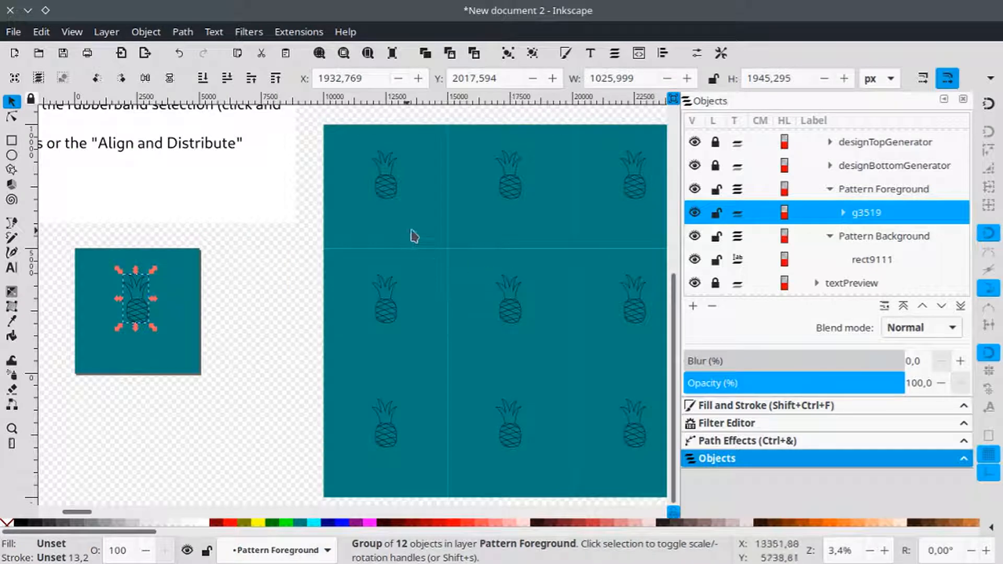
scroll(414, 236, "right", 2)
scroll(481, 249, "down", 1)
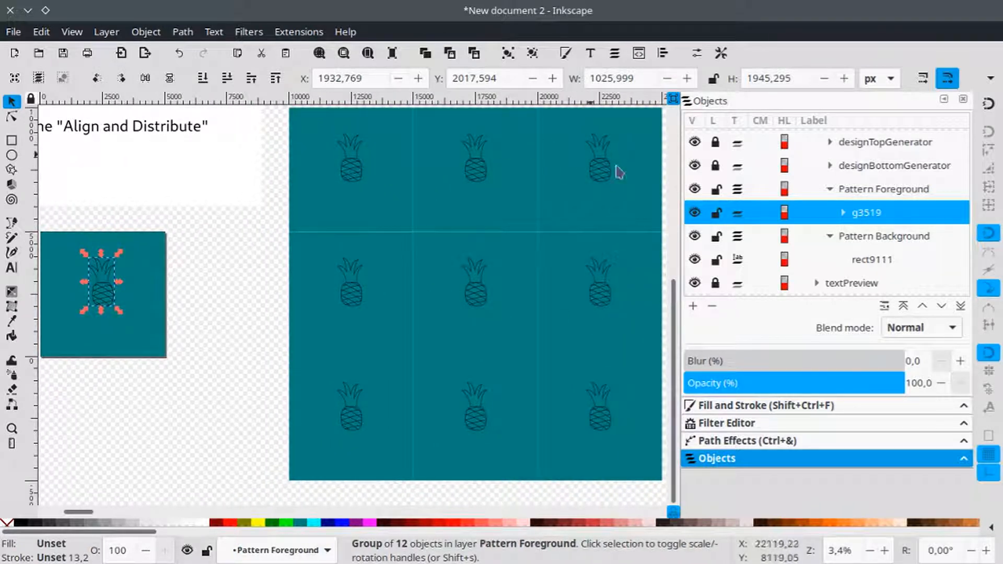
scroll(320, 271, "left", 5)
scroll(320, 271, "down", 1)
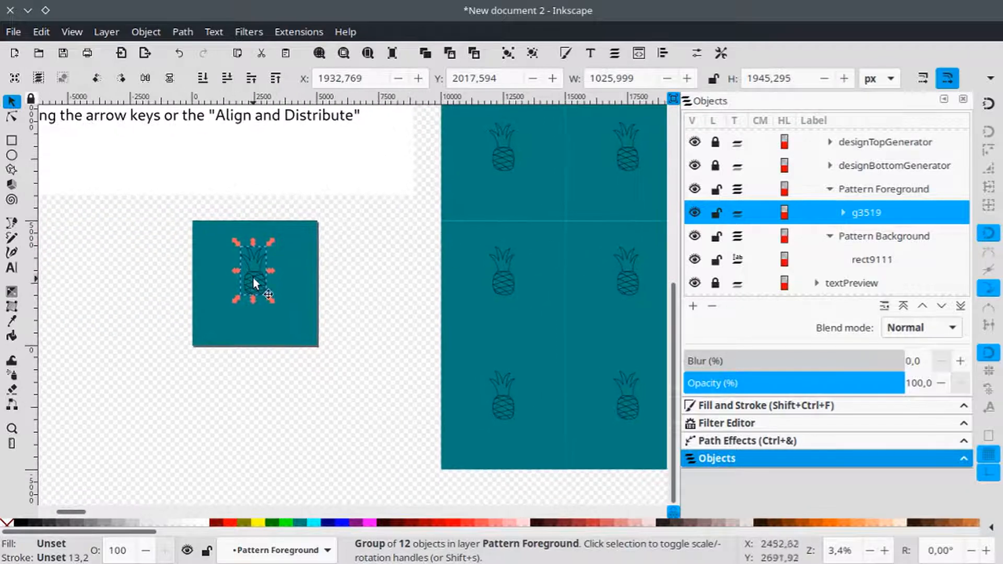
- Move the pineapple group down to the middle of the tile and enlarge it proportionally to about 1258 by 2385 px
left_click_drag(254, 282, 252, 278)
scroll(241, 297, "right", 5)
scroll(241, 296, "up", 1)
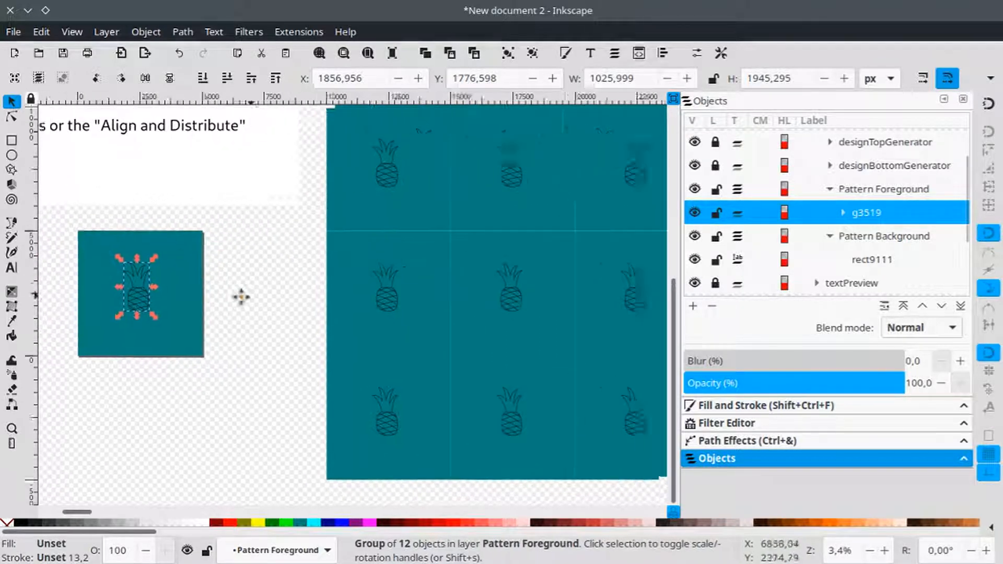
scroll(320, 280, "left", 3)
scroll(251, 287, "up", 1)
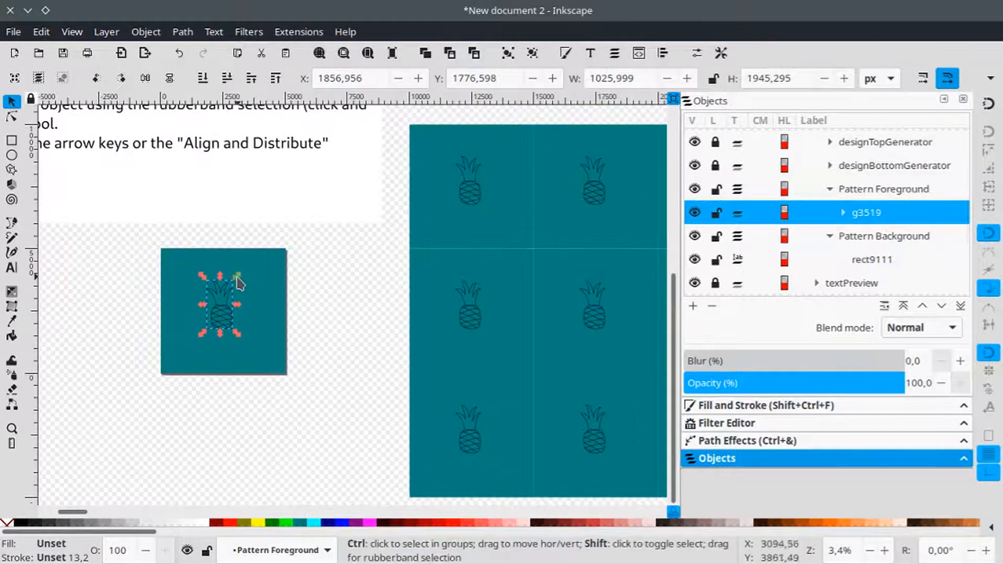
left_click_drag(237, 277, 245, 274)
left_click_drag(226, 312, 228, 309)
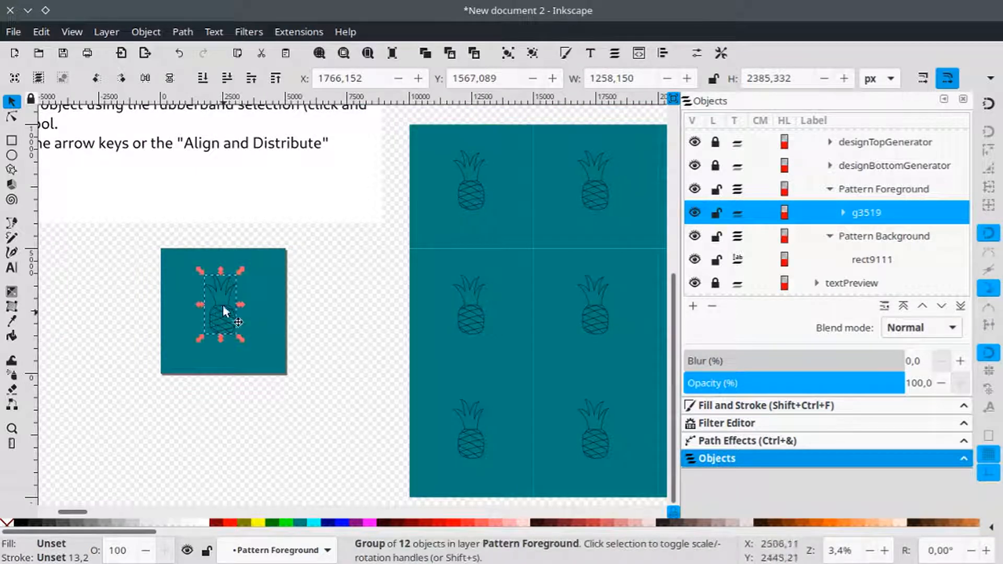
- Try light orange #FFB380 on the background square, settle on a golden yellow fill, and deselect it
left_click(270, 291)
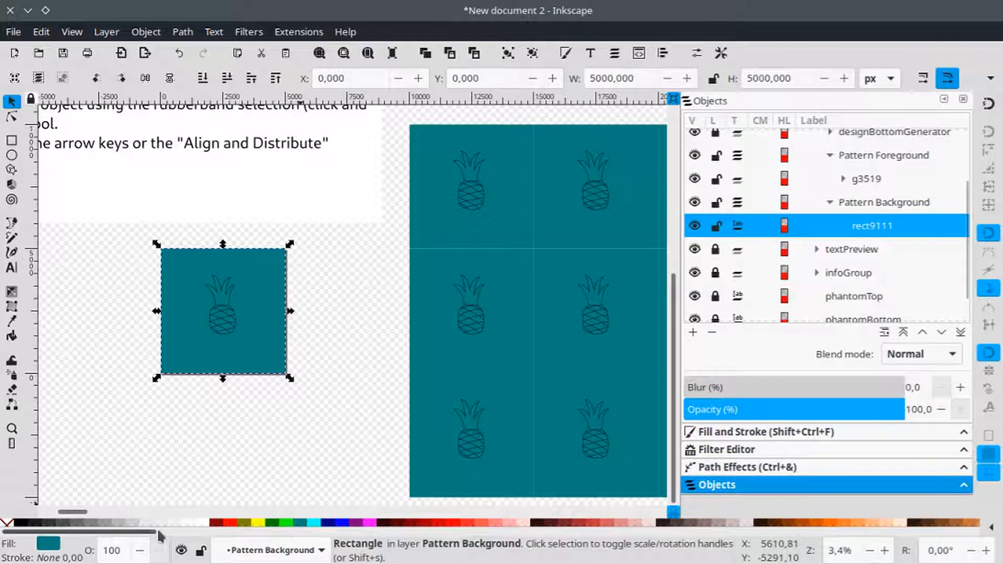
scroll(303, 522, "down", 5)
left_click(621, 522)
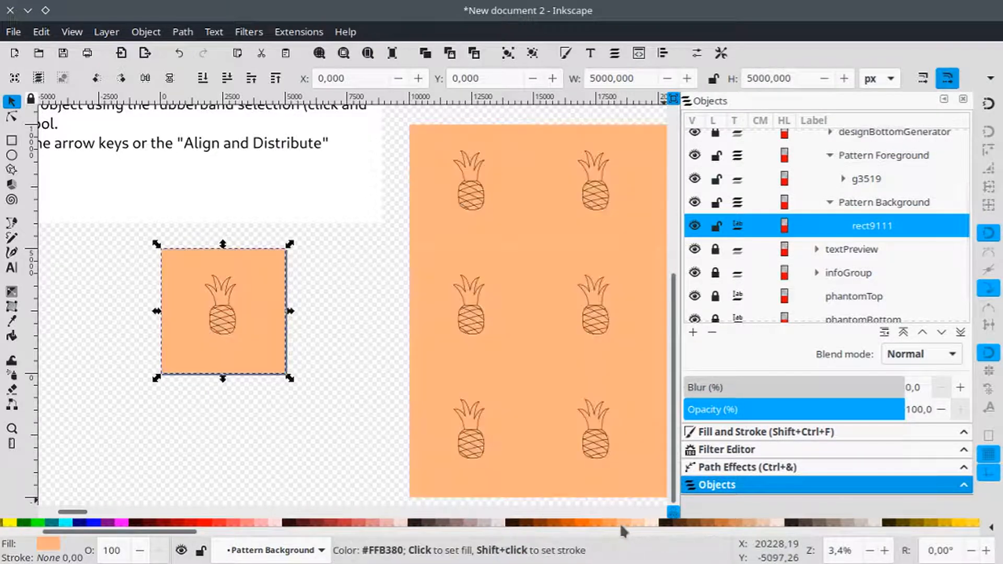
left_click(966, 524)
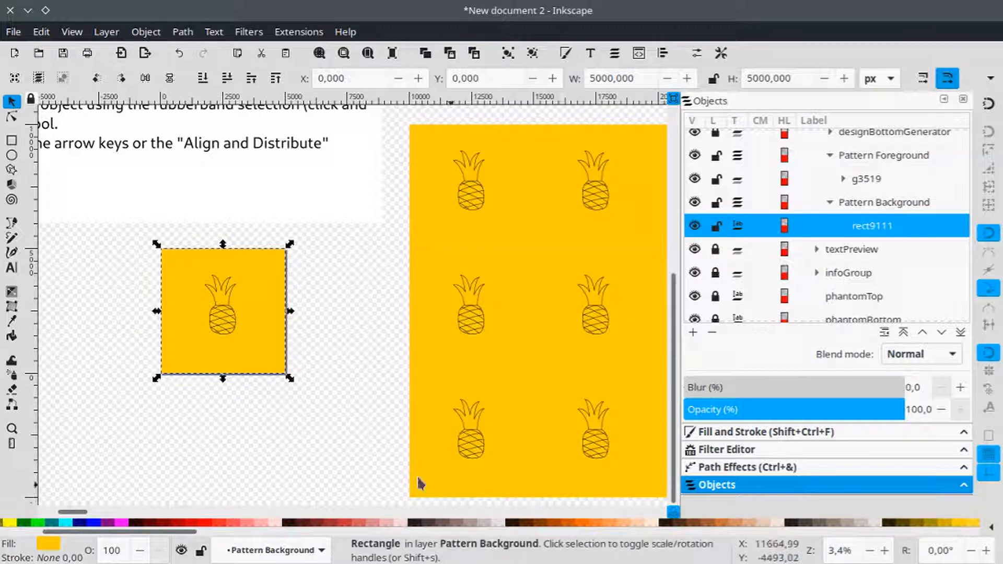
scroll(449, 319, "left", 6)
scroll(449, 319, "up", 1)
left_click(447, 319)
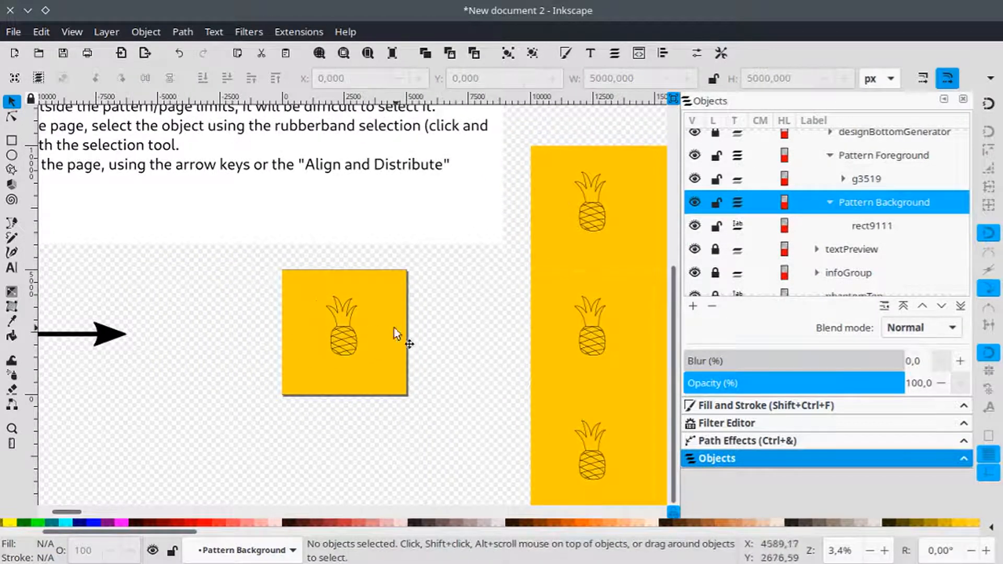
- Move the pineapple group into the right half of the yellow tile, leaving the left half free
scroll(393, 333, "right", 4)
scroll(242, 338, "left", 3)
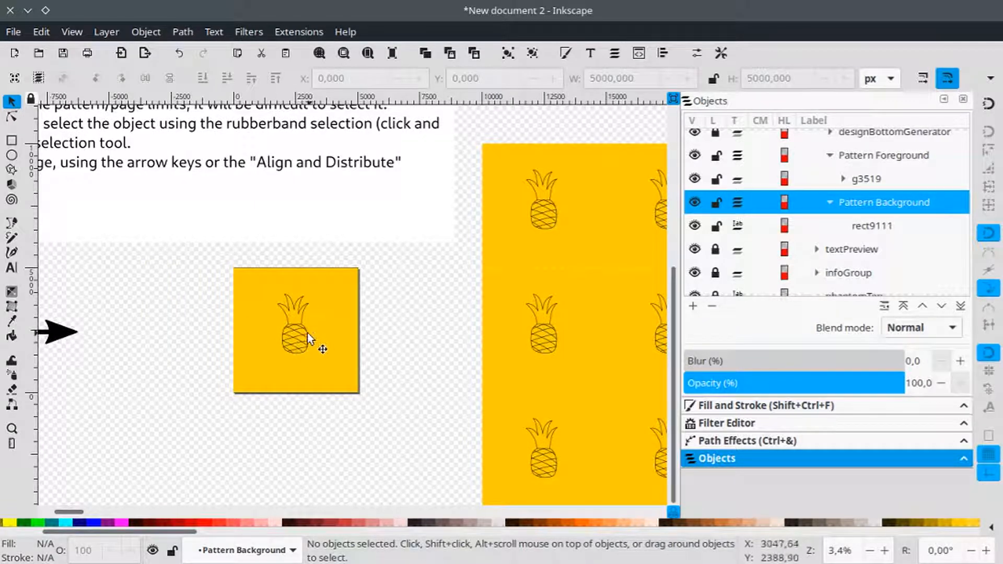
scroll(330, 345, "up", 1)
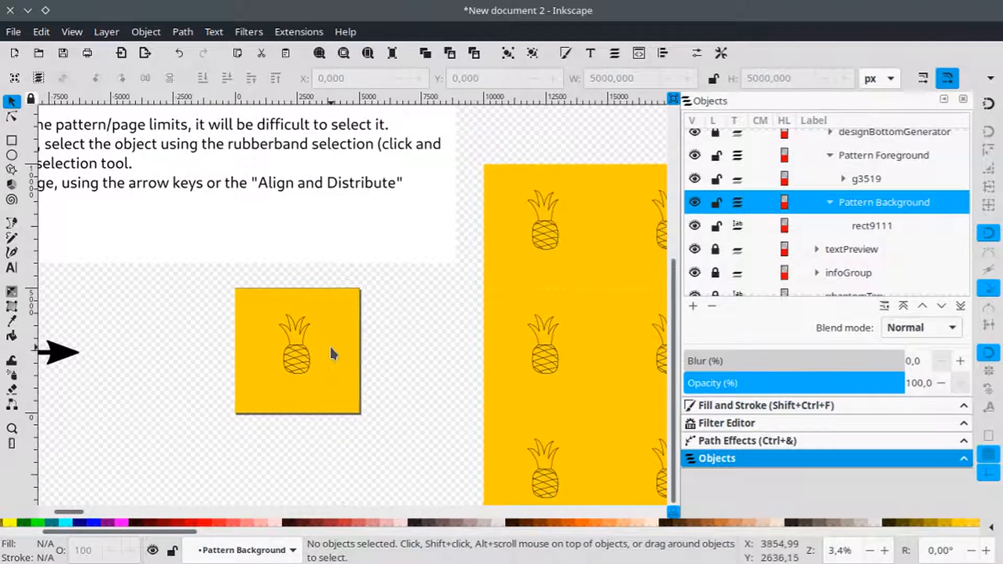
scroll(330, 351, "up", 2)
scroll(373, 319, "left", 3)
scroll(418, 288, "down", 2)
scroll(416, 297, "down", 1)
scroll(415, 298, "left", 1)
scroll(405, 315, "up", 1)
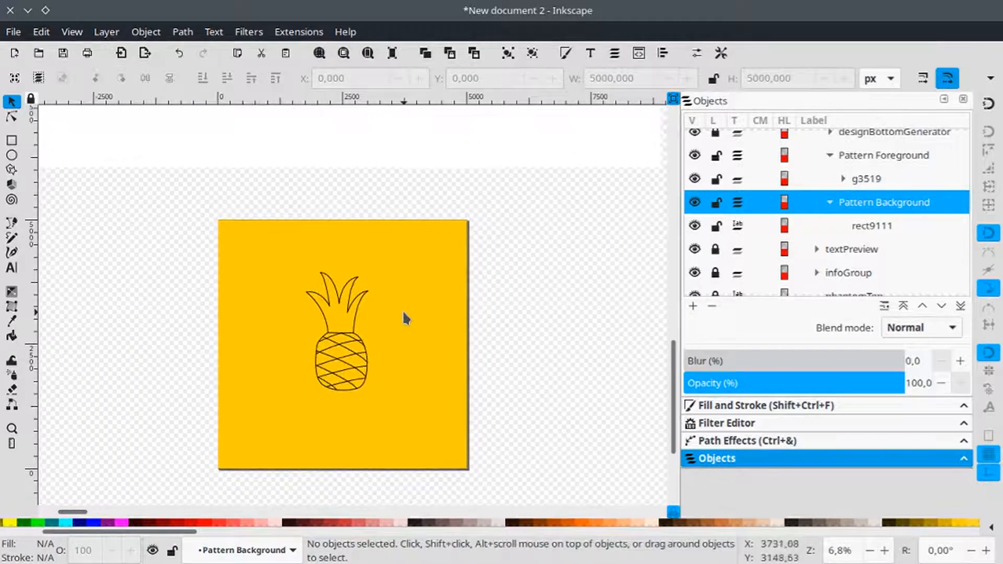
scroll(439, 275, "up", 1)
scroll(389, 315, "down", 1)
left_click_drag(389, 311, 468, 307)
- Draw a closed apple-shaped outline with Bezier curves in the tile's left half, with a dip at its top and bottom
key("b")
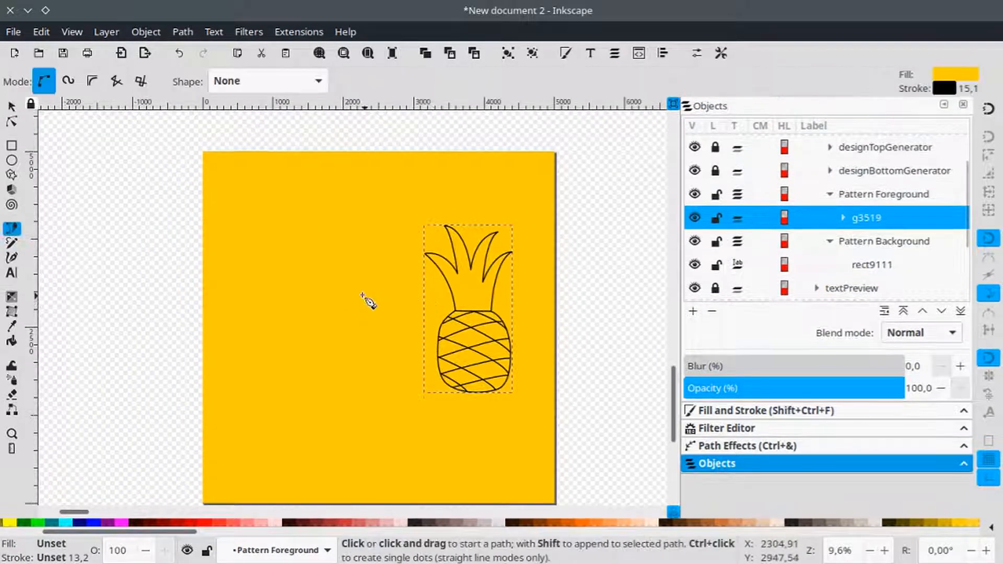
left_click(308, 300)
left_click_drag(332, 299, 372, 311)
left_click_drag(355, 362, 296, 365)
left_click_drag(279, 312, 329, 311)
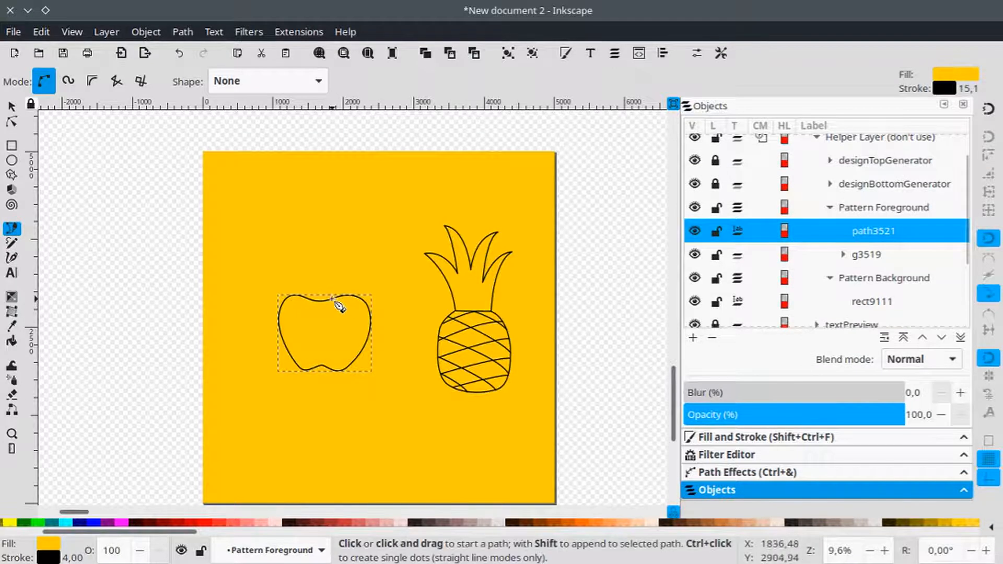
- Try shifting the overlapping nodes left of the apple's top dip, undo the shift, and make these nodes symmetric
key("n")
scroll(314, 334, "up", 3, "ctrl")
scroll(407, 263, "up", 3)
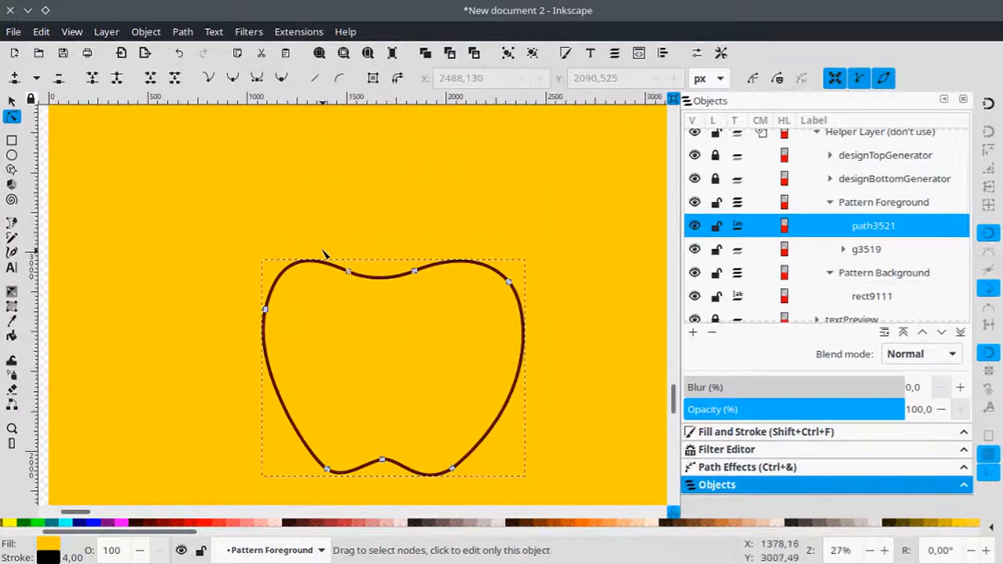
left_click_drag(349, 269, 356, 272)
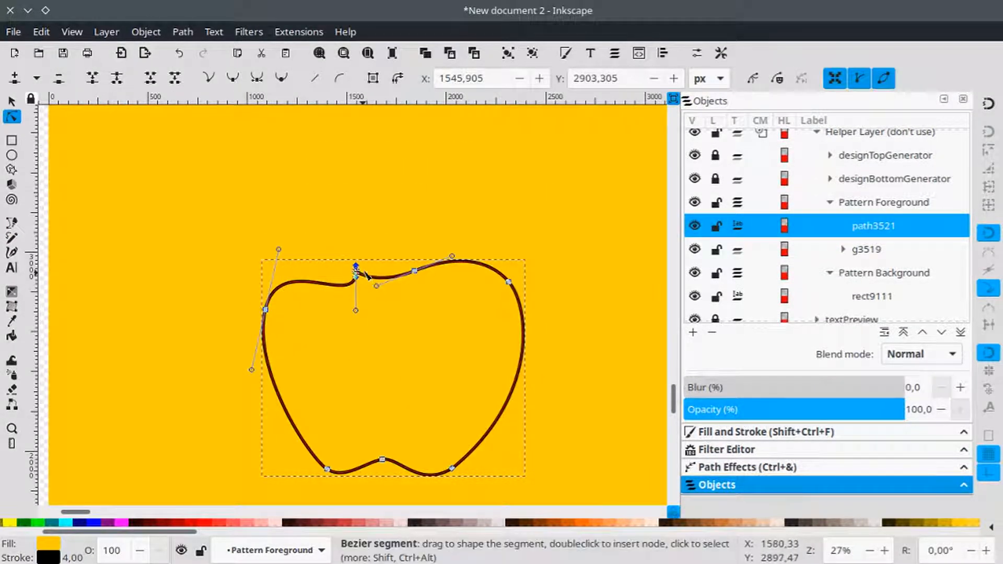
key("ctrl+z")
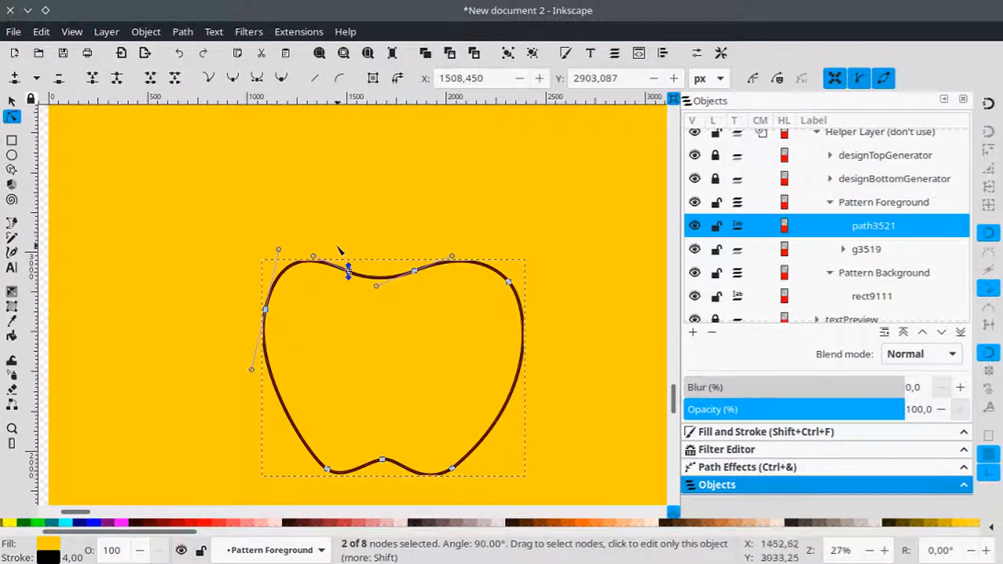
left_click(256, 78)
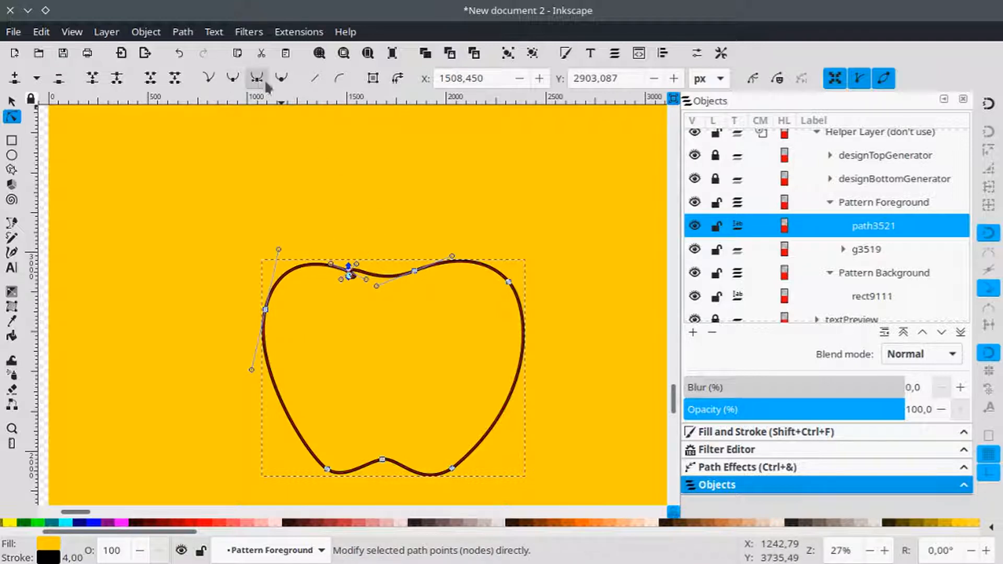
left_click(309, 221)
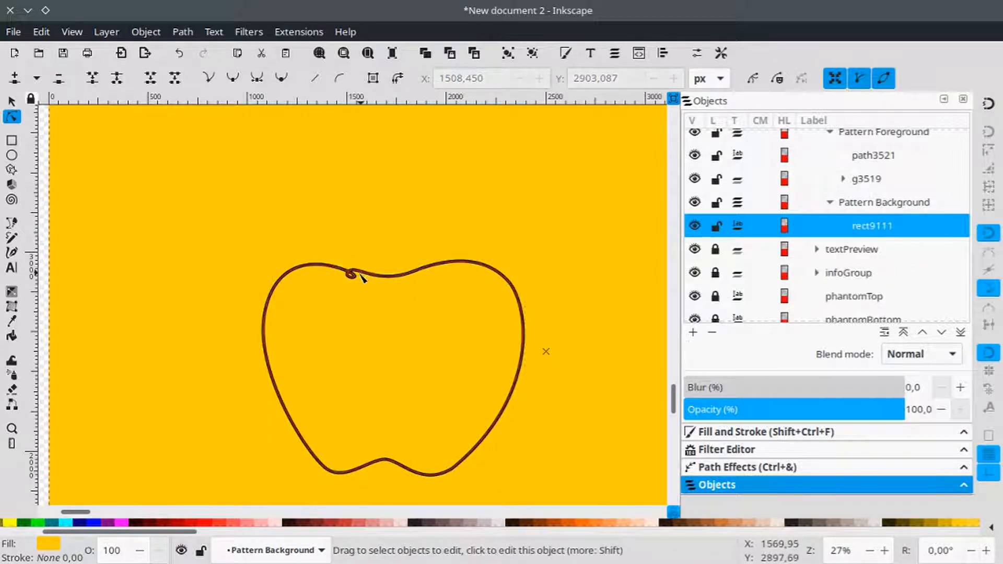
- Pull apart the overlapping nodes left of the apple's top dip, remove the extra one and raise the remaining node for a smooth curve
left_click(352, 273)
left_click_drag(349, 273, 319, 283)
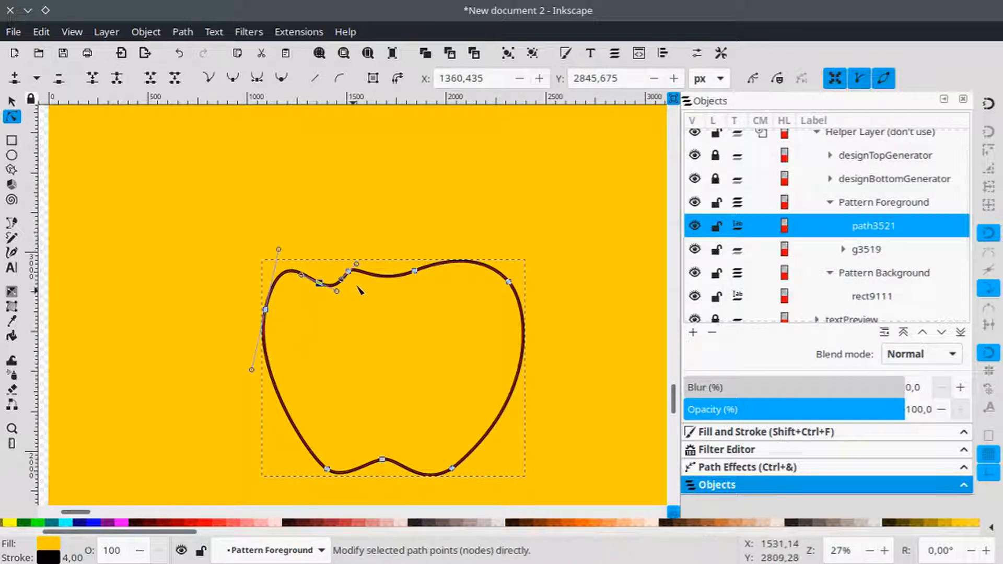
key("Escape")
left_click(349, 272)
mouse_move(356, 263)
left_mouse_down()
mouse_move(374, 284)
mouse_move(353, 277)
left_mouse_up()
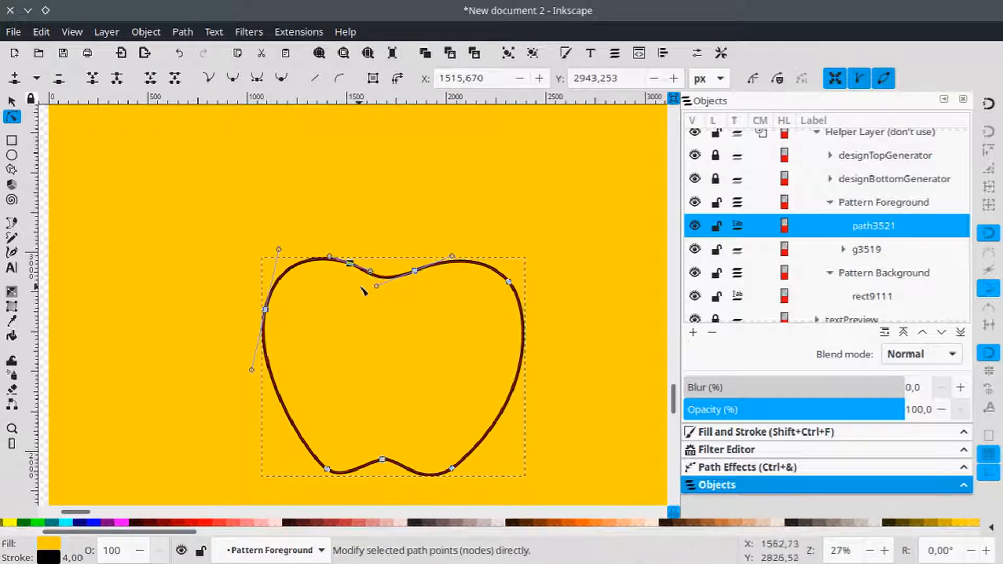
- Draw a closed curved stem about 162 px wide and 450 px tall rising from the apple's top dip with Bezier curves
scroll(359, 320, "up", 2)
key("b")
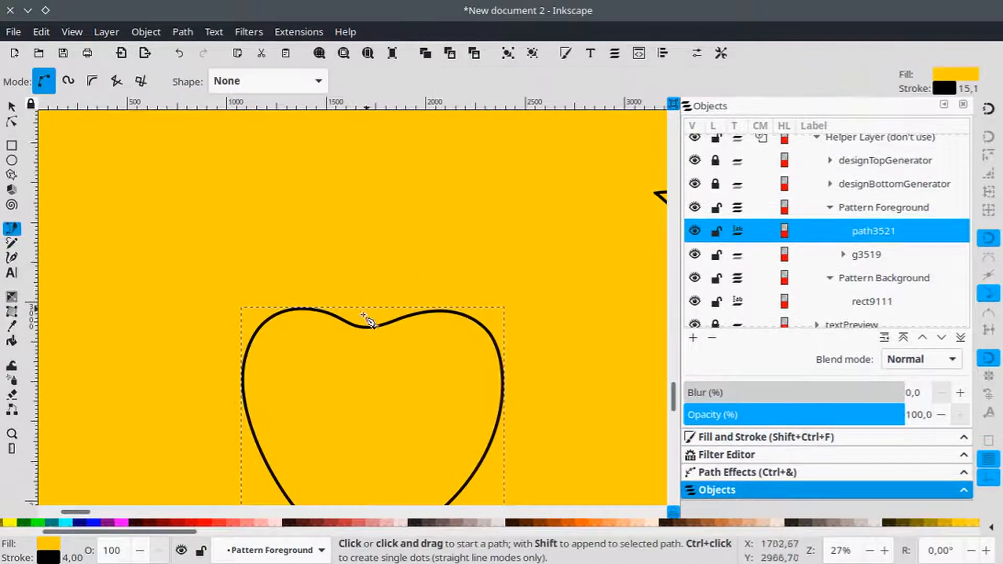
left_click(361, 326)
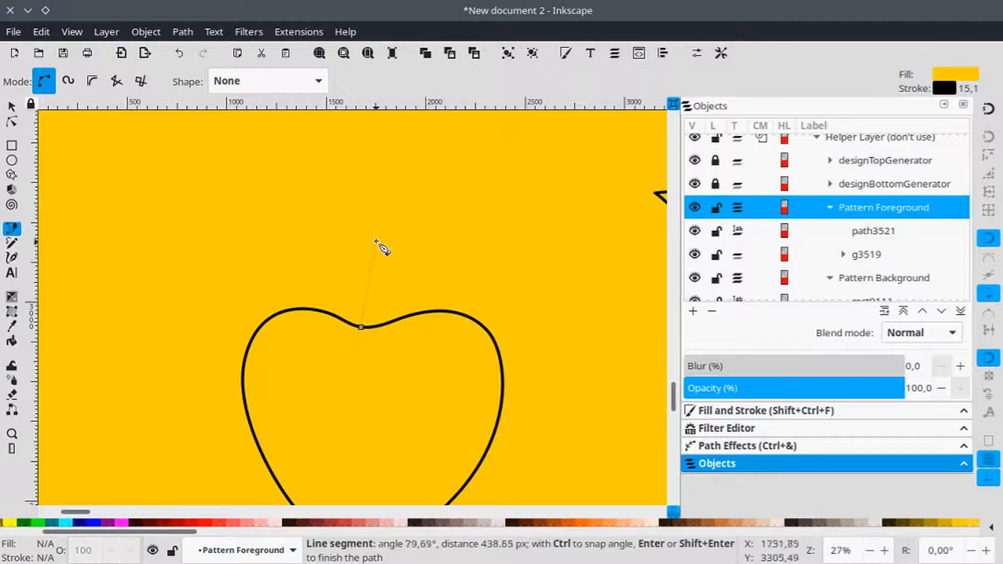
mouse_move(376, 242)
left_mouse_down()
mouse_move(403, 235)
mouse_move(386, 242)
left_mouse_up()
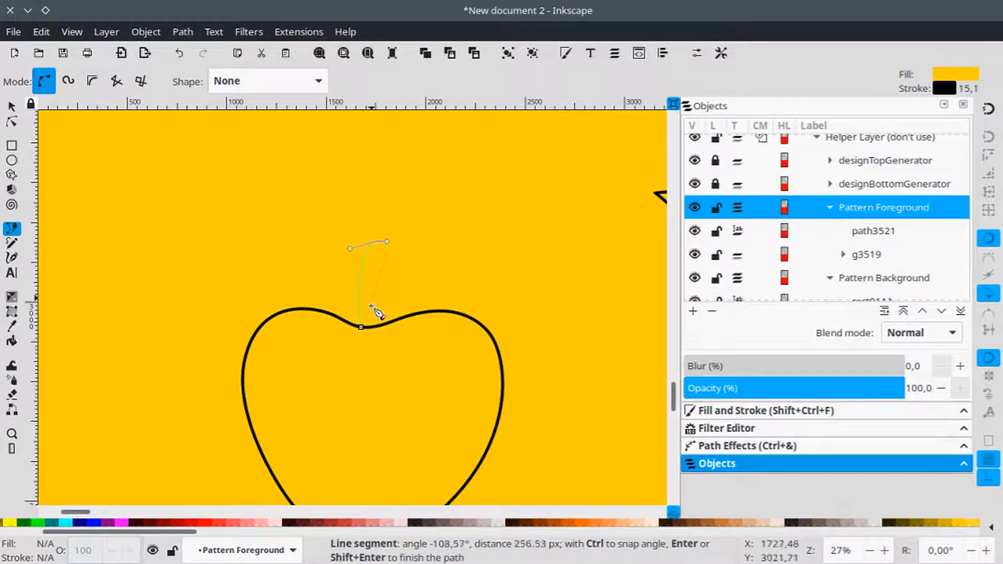
left_click_drag(371, 327, 373, 385)
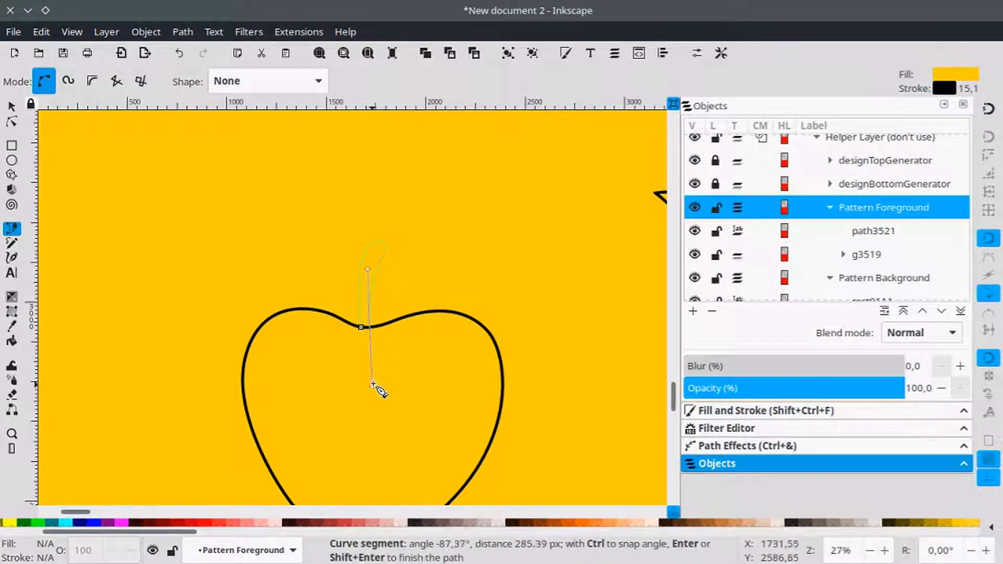
key("Return")
- Remove the fill from the stem, the apple outline and the pineapple group, leaving only their strokes
scroll(425, 313, "down", 3)
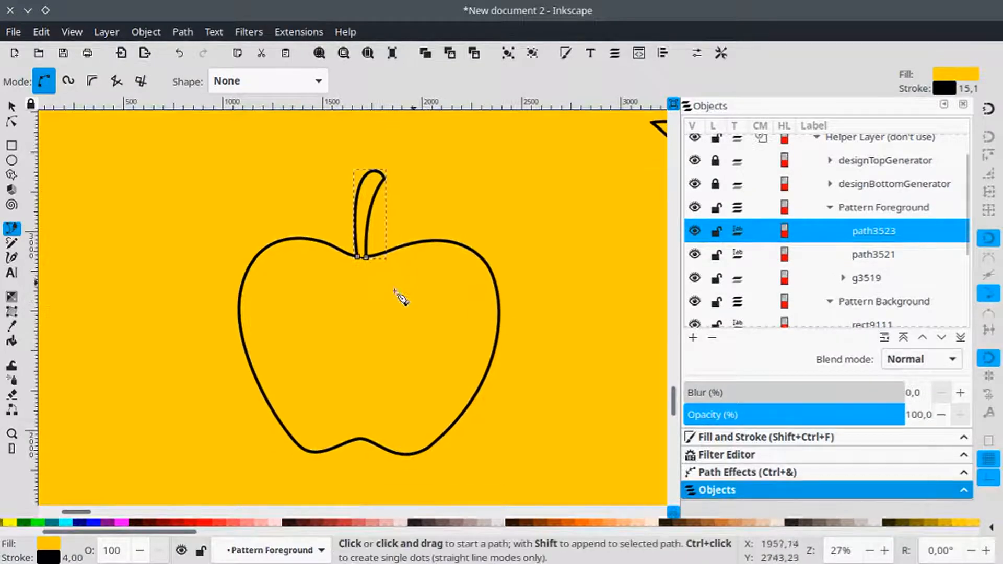
key("s")
scroll(14, 530, "left", 3)
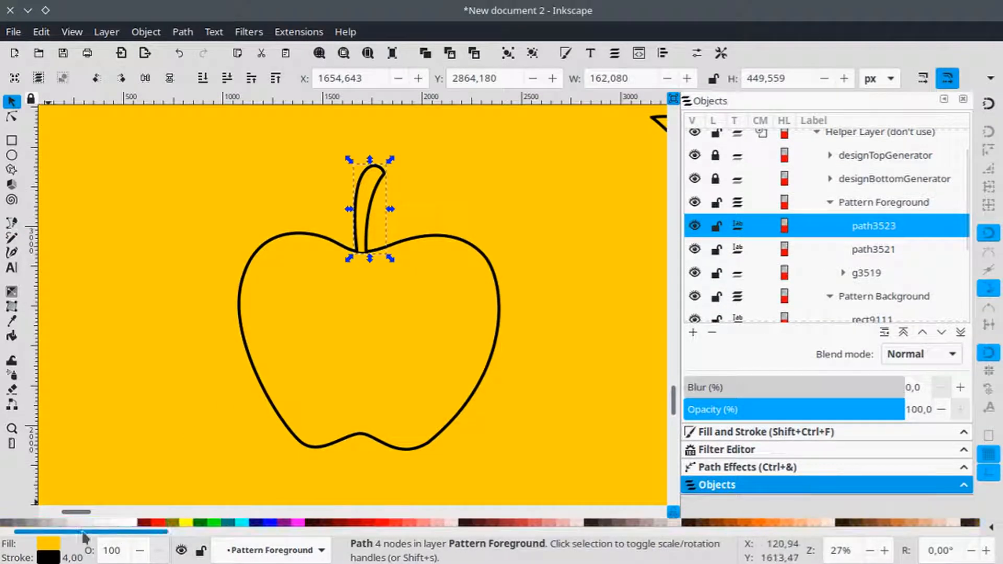
left_click(7, 523)
left_click(421, 238)
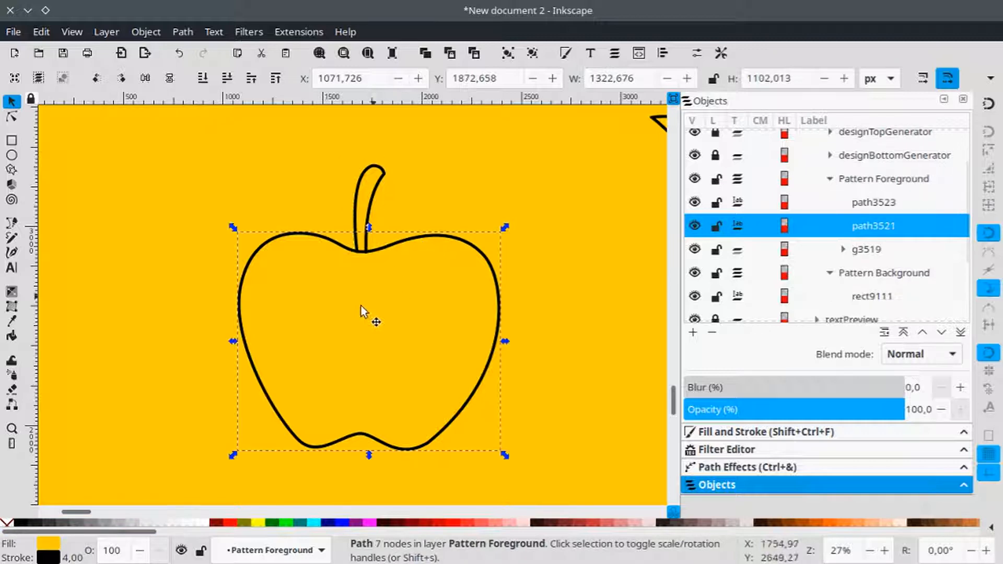
scroll(491, 300, "right", 10)
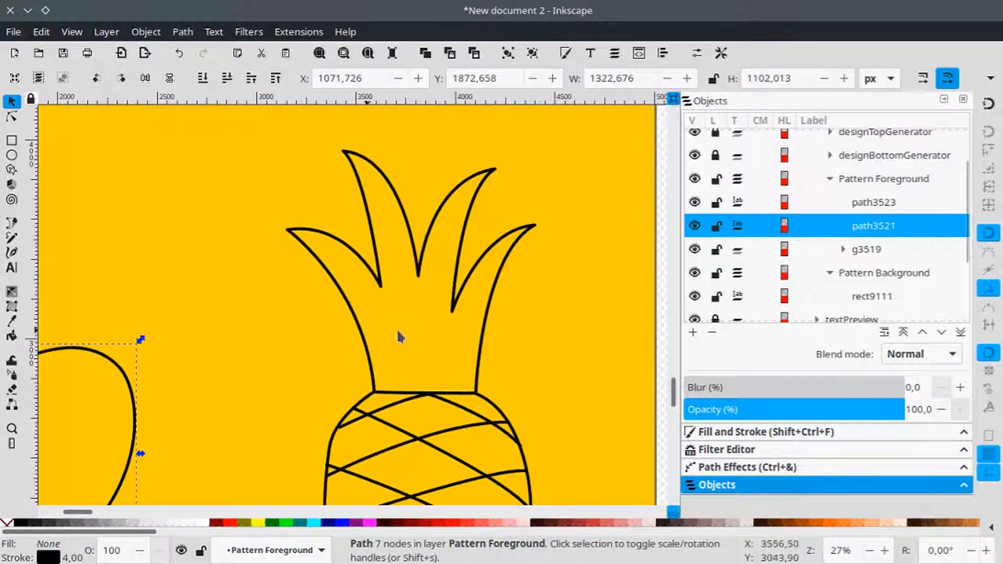
left_click(385, 399)
scroll(247, 443, "left", 5)
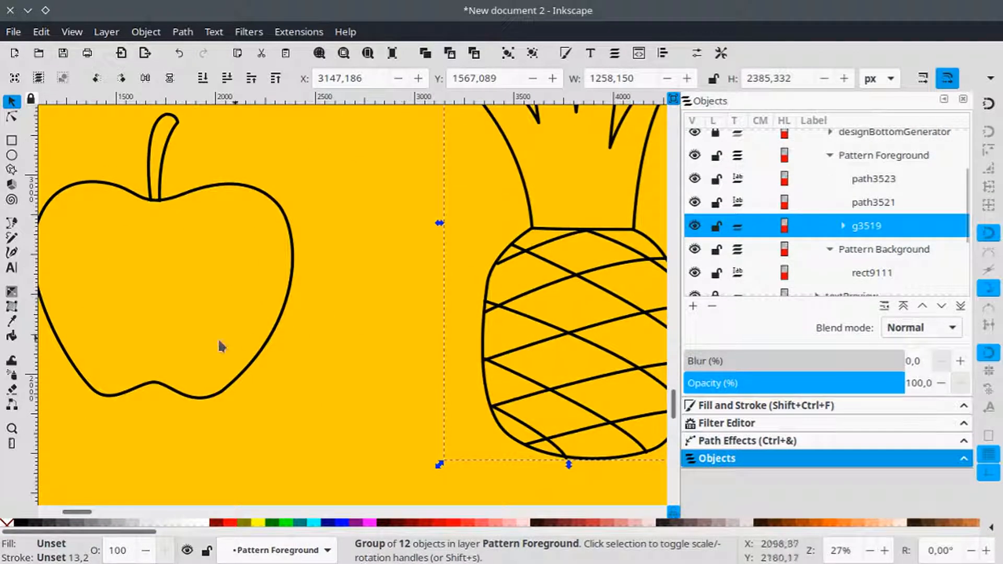
left_click(19, 522)
scroll(336, 336, "left", 5)
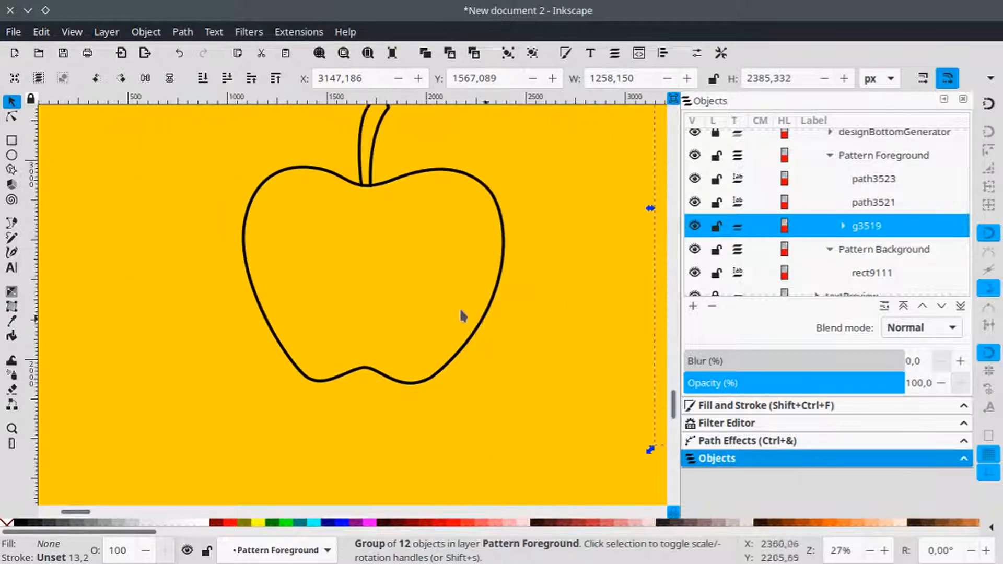
- Draw an open curved contour line inside the apple, following its right edge from the bottom lobe to the upper side
key("b")
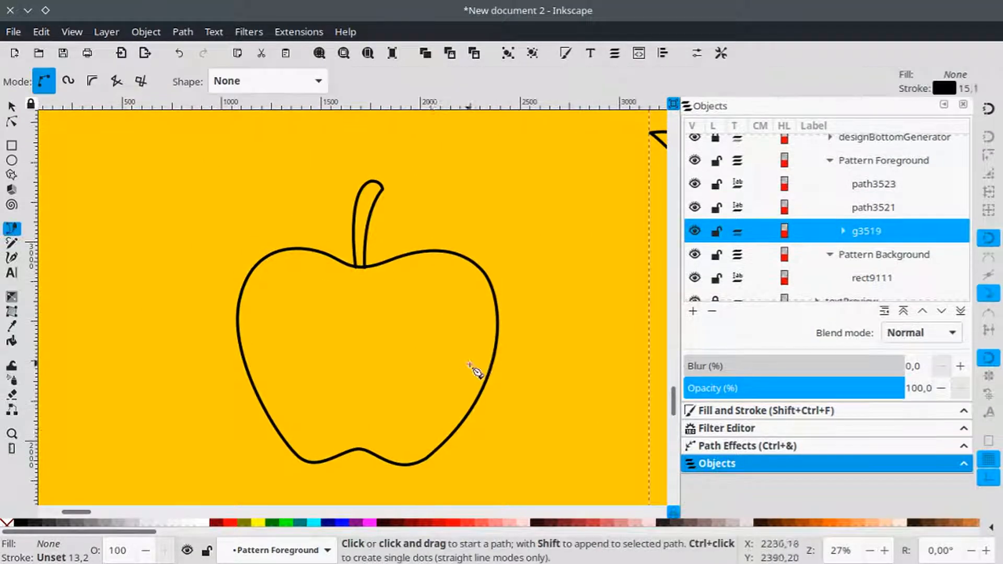
left_click(397, 452)
left_click_drag(425, 445, 440, 436)
left_click_drag(484, 349, 492, 312)
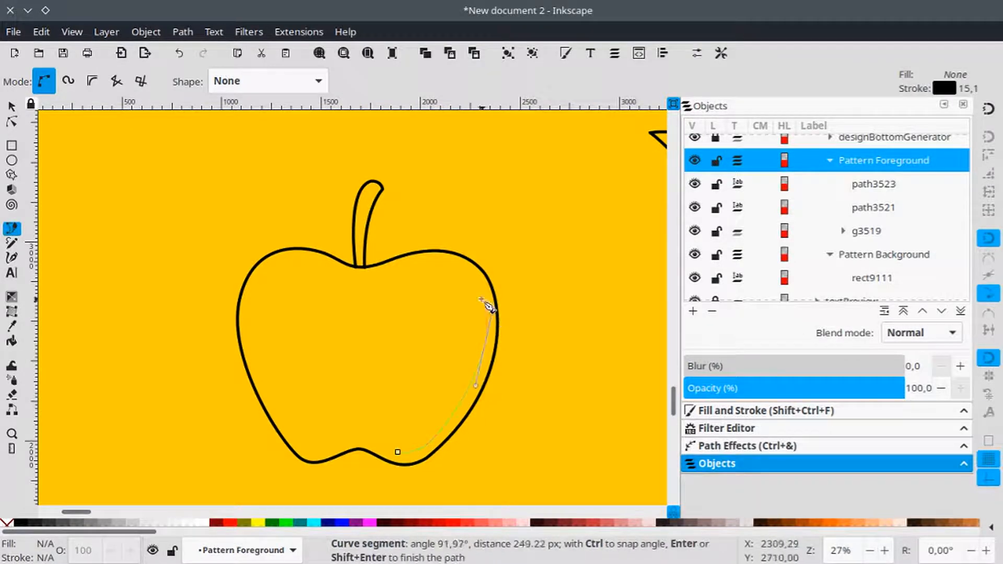
left_click(482, 294)
key("Return")
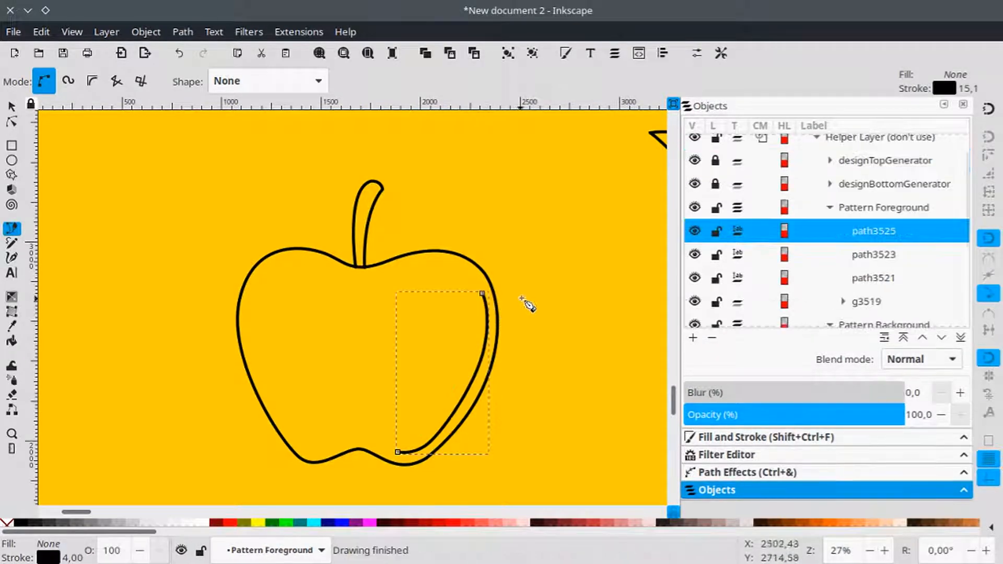
- Group the apple outline, its stem and the inner contour line
scroll(523, 313, "up", 2)
scroll(501, 340, "right", 1)
scroll(504, 340, "down", 4)
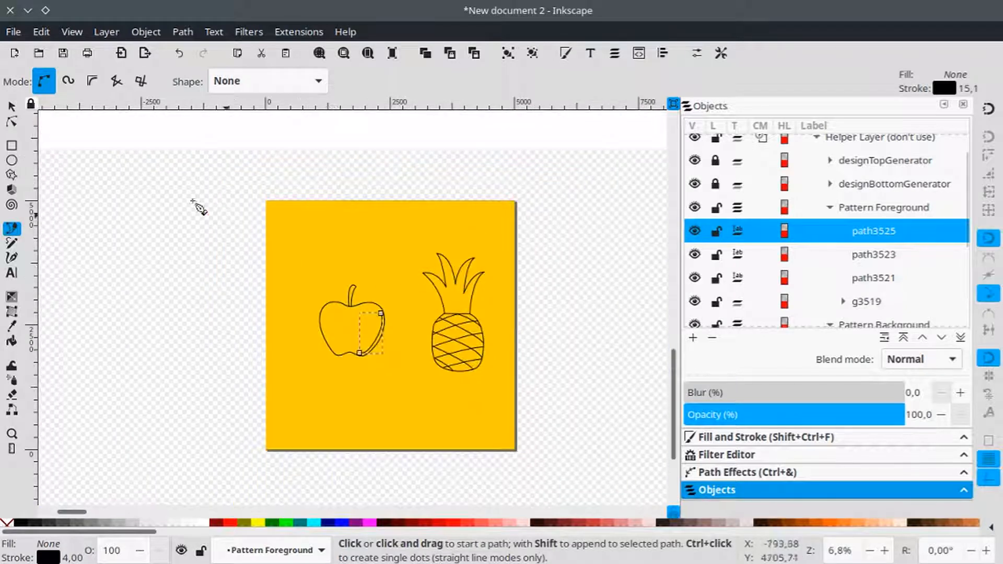
left_click(13, 108)
left_click_drag(182, 241, 393, 361)
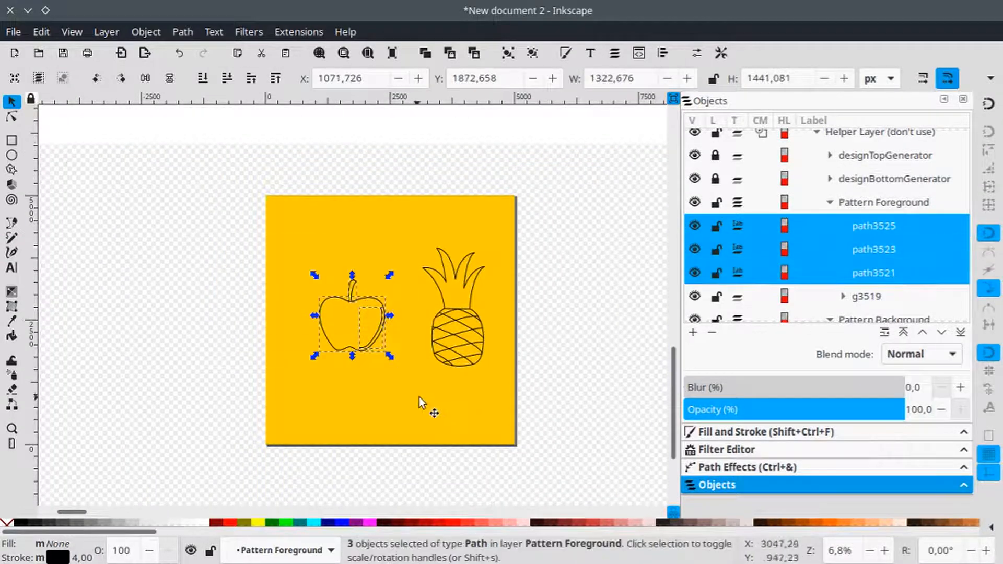
key("ctrl+g")
- Shift the apple group slightly left and the pineapple group slightly left and up within the yellow tile
scroll(412, 350, "up", 1)
scroll(412, 350, "right", 3)
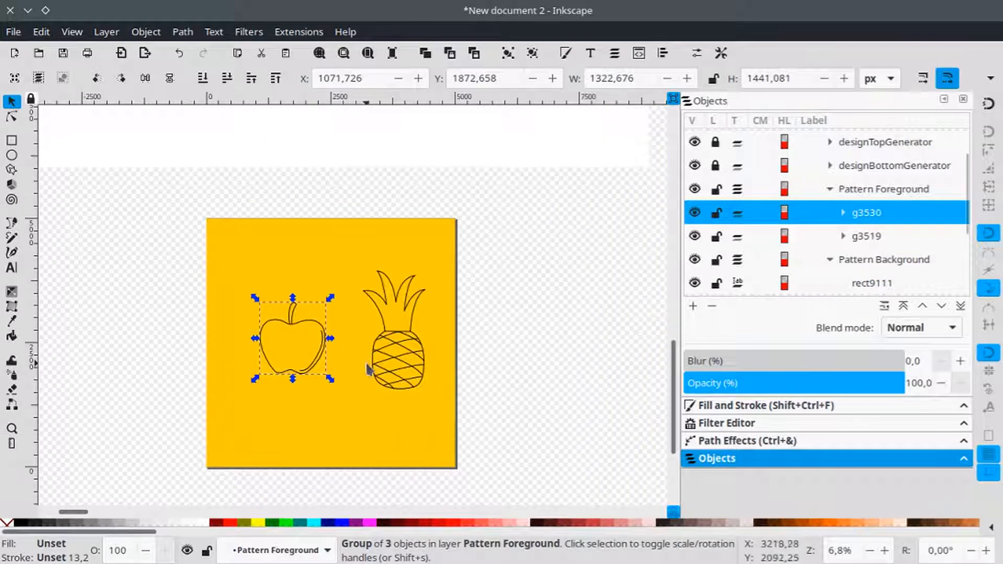
scroll(381, 355, "down", 1)
scroll(381, 356, "left", 1)
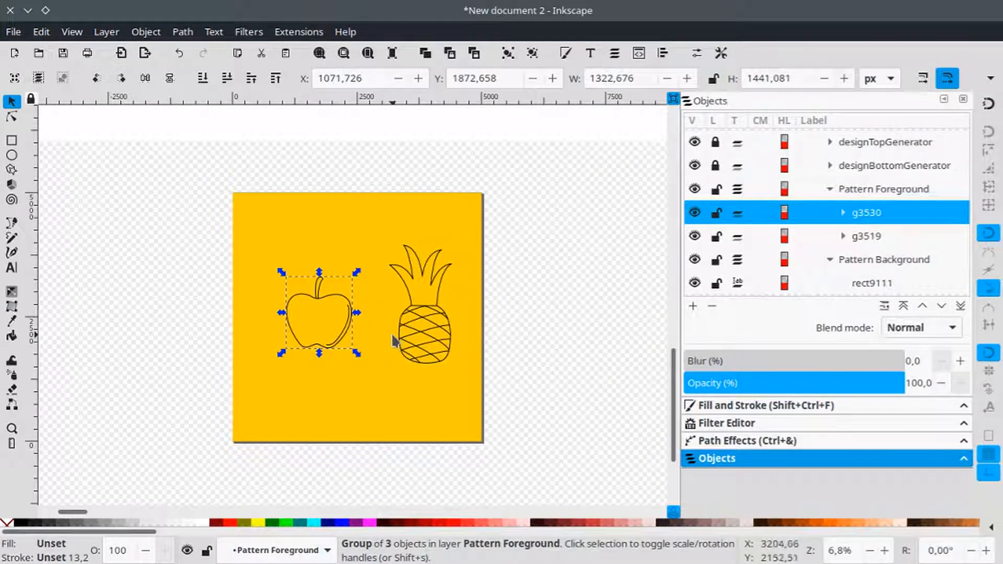
left_click_drag(347, 324, 331, 324)
left_click_drag(418, 314, 404, 308)
- Move the pineapple group up to about Y 3621 px so its leaves cross the tile's upper edge, and check the repeated preview
scroll(333, 320, "up", 1)
scroll(333, 319, "right", 3)
scroll(333, 319, "down", 1, "ctrl")
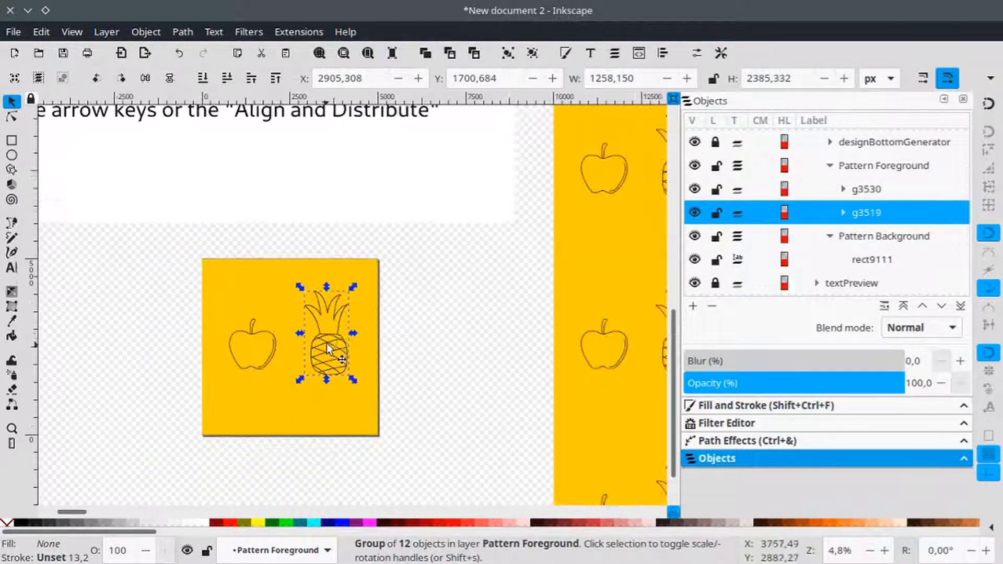
scroll(300, 371, "up", 1)
scroll(300, 371, "right", 1)
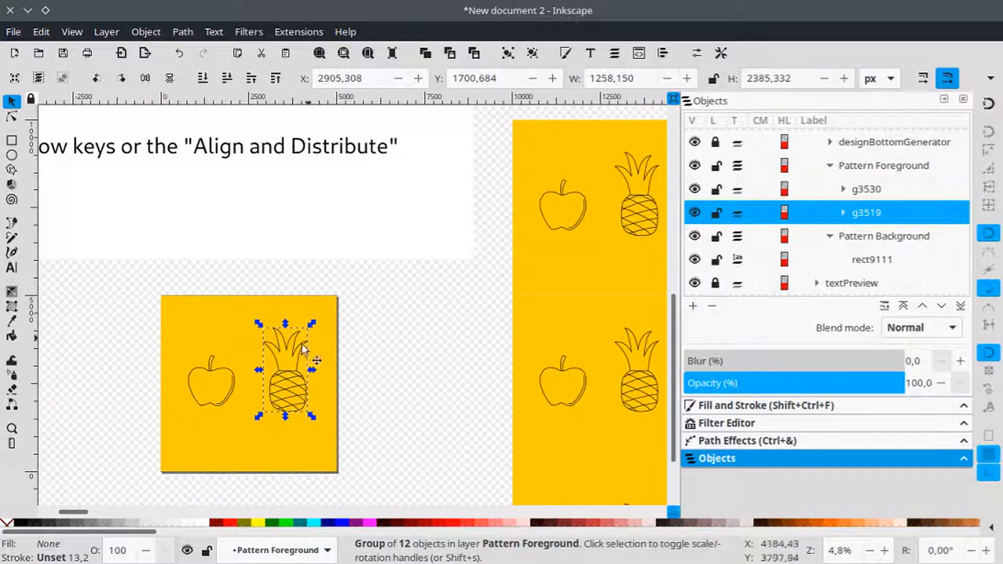
left_click_drag(287, 372, 285, 304)
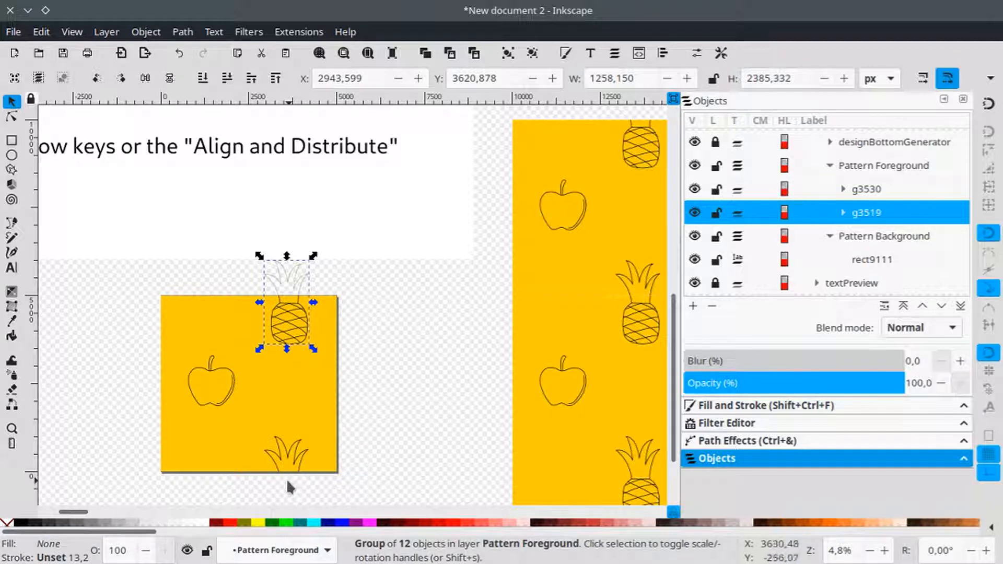
scroll(242, 385, "right", 5)
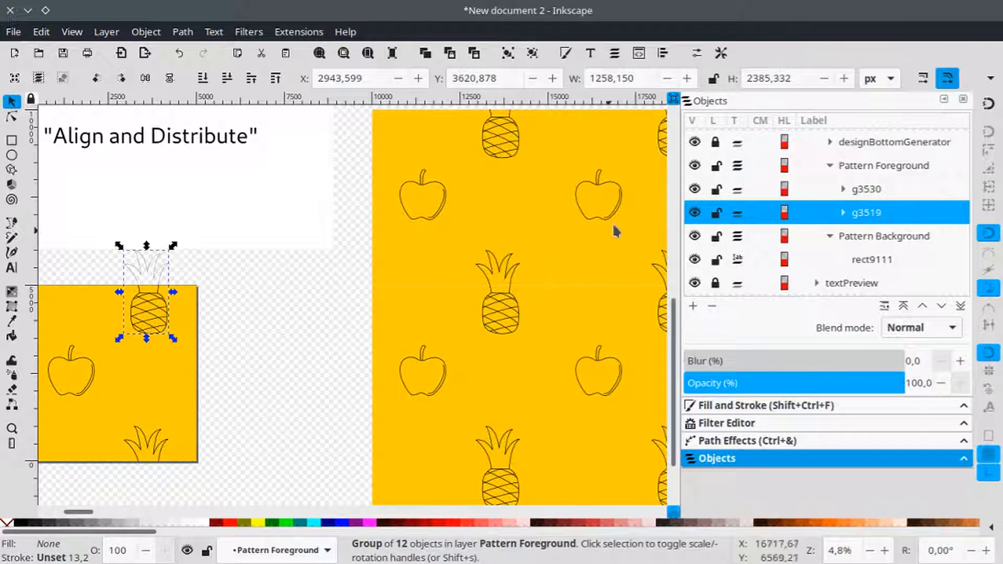
scroll(224, 340, "left", 8)
scroll(224, 340, "down", 1)
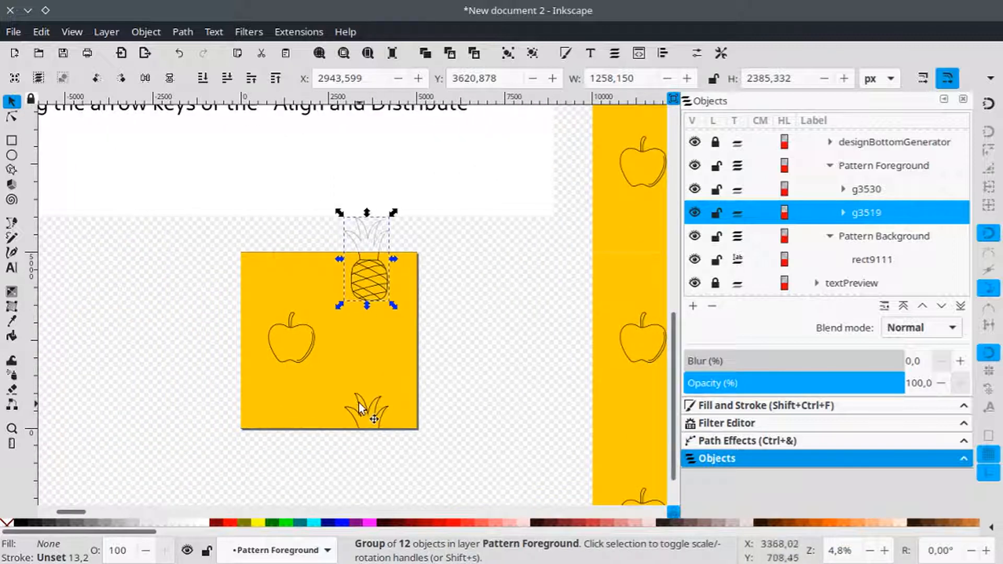
left_click_drag(357, 398, 330, 401)
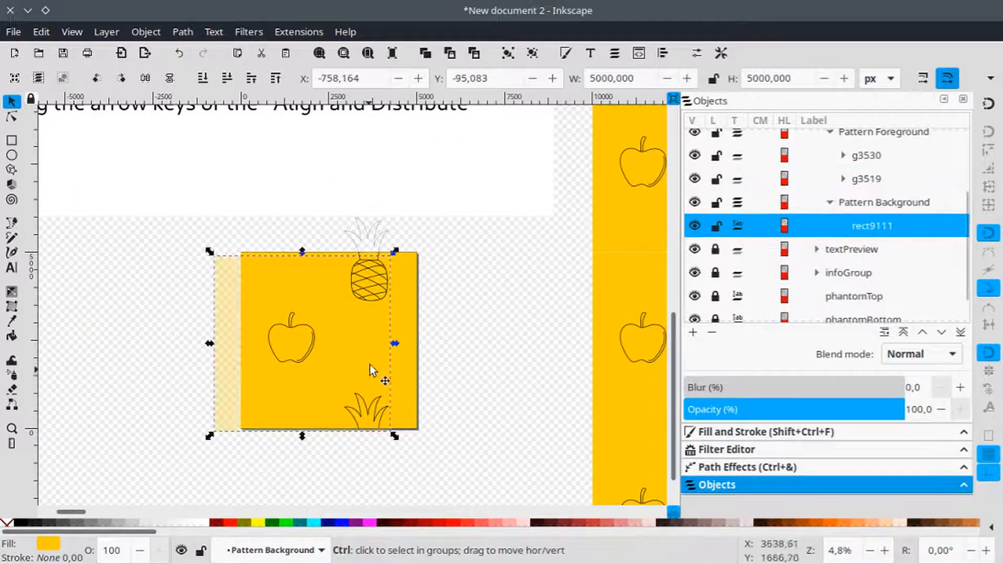
key("ctrl+z")
- Shift the pineapple group left along the tile's upper edge until it is roughly centred horizontally
left_click(363, 306)
left_click_drag(364, 306, 348, 305)
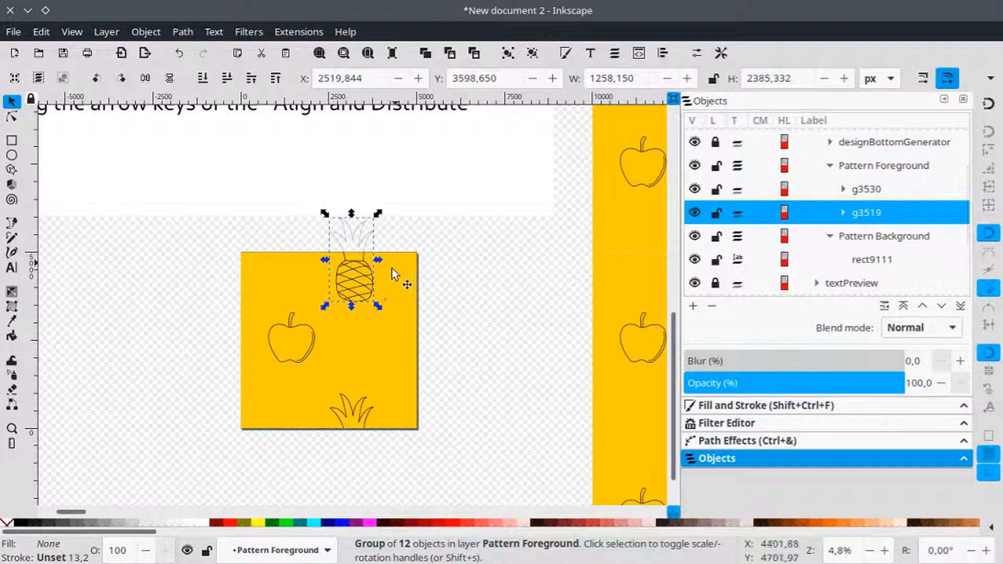
scroll(349, 283, "up", 2)
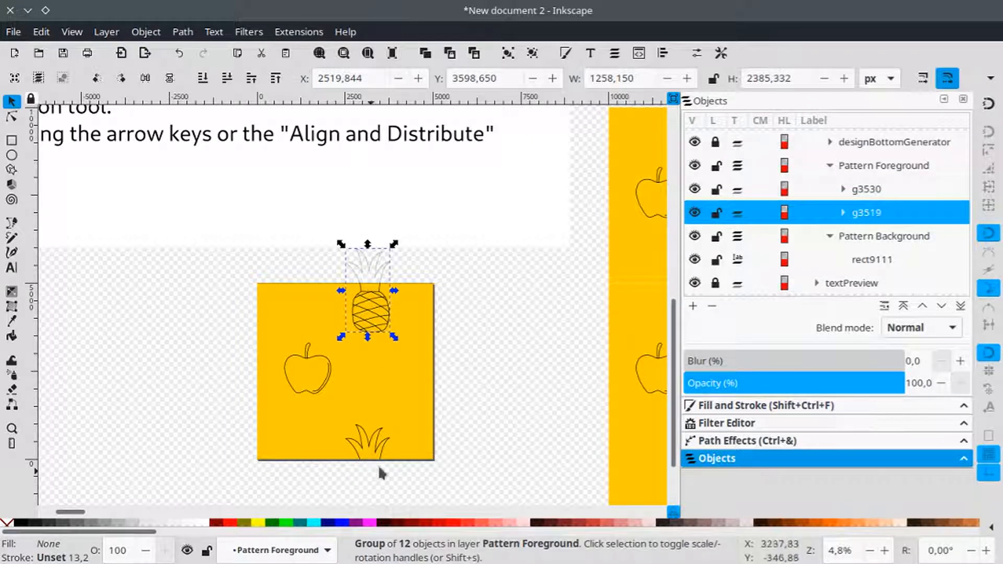
scroll(368, 463, "down", 3)
scroll(390, 287, "up", 3)
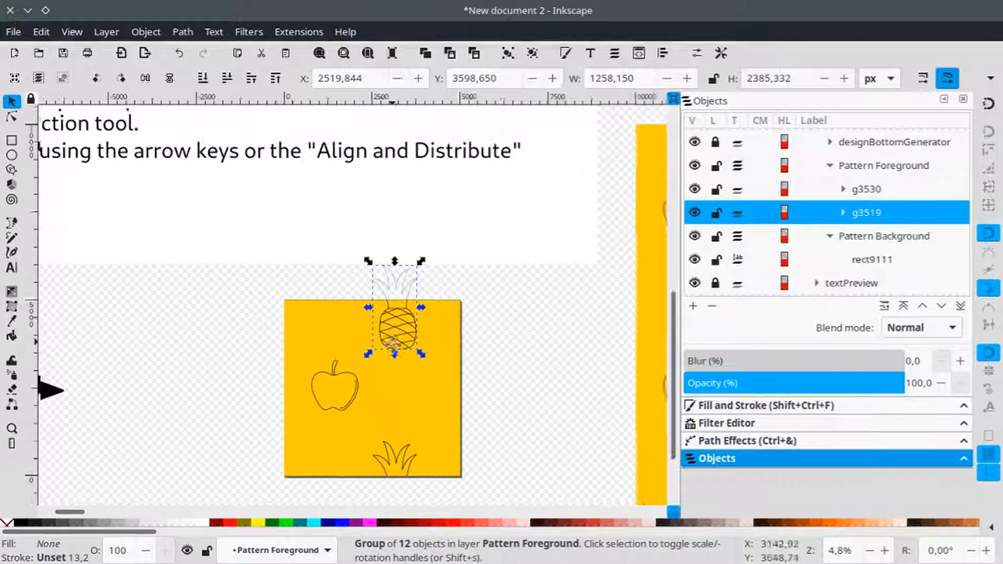
left_click_drag(398, 326, 388, 328)
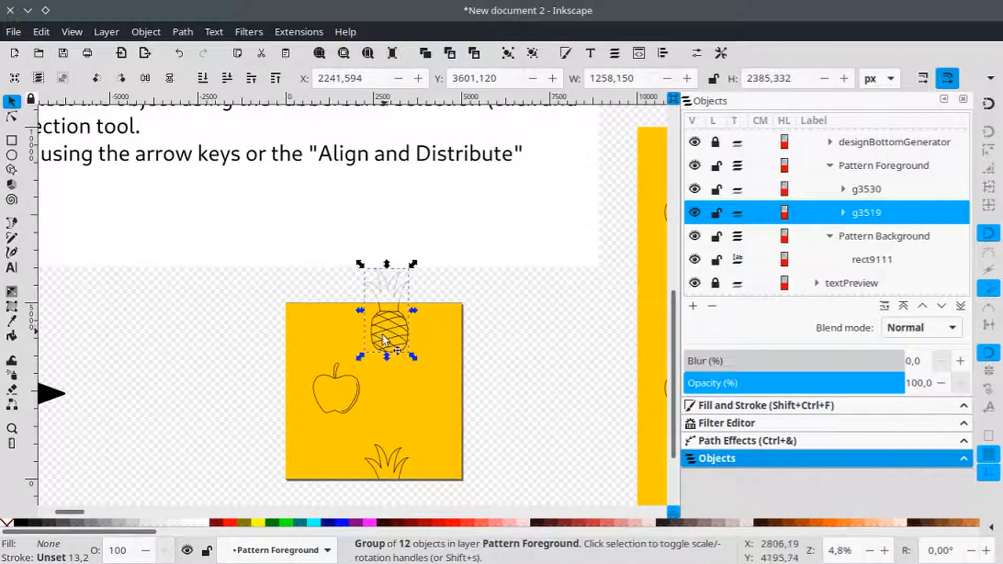
left_click(382, 469)
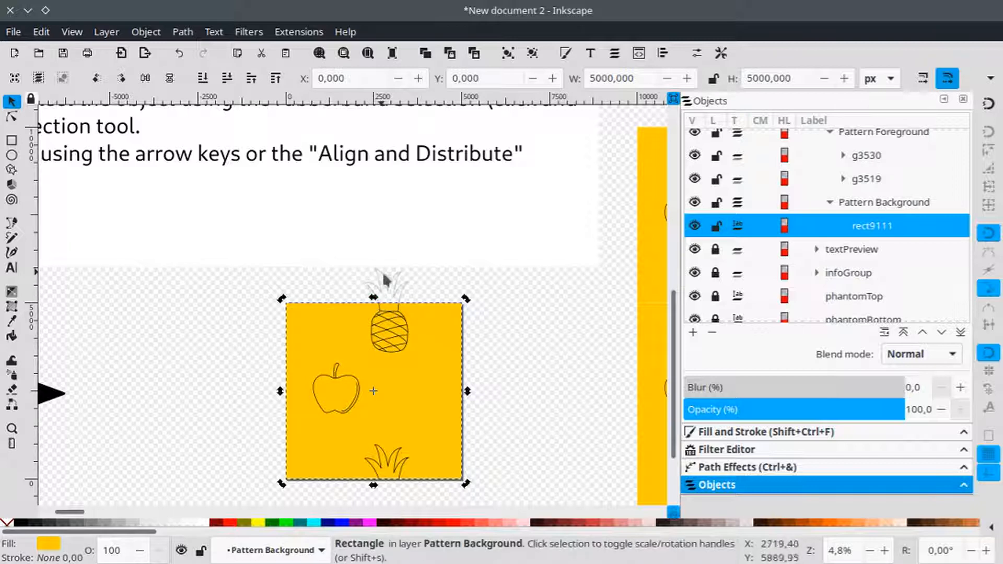
key("Escape")
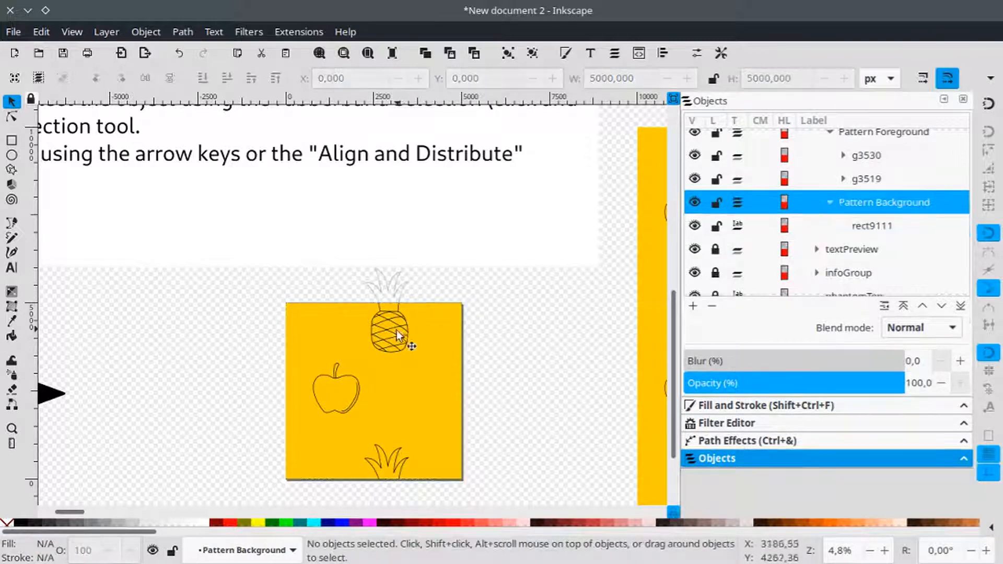
mouse_move(394, 333)
left_mouse_down()
mouse_move(375, 345)
mouse_move(397, 339)
mouse_move(386, 340)
left_mouse_up()
left_click(374, 344)
- Move the apple group across the tile's left edge to about X -645, Y 1935 px, and check the repeated preview
left_click(358, 391)
left_click_drag(358, 390, 304, 393)
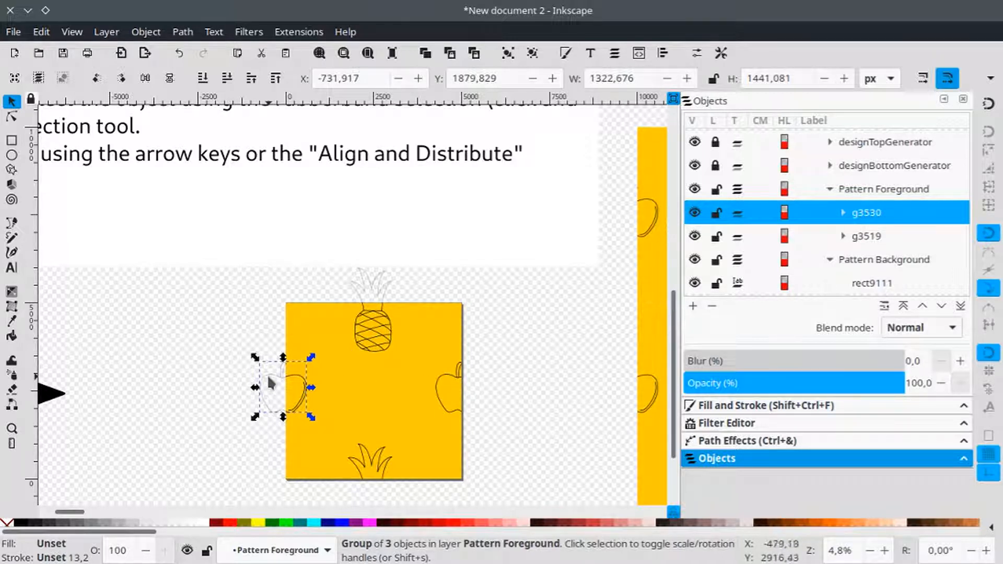
left_click_drag(295, 375, 303, 376)
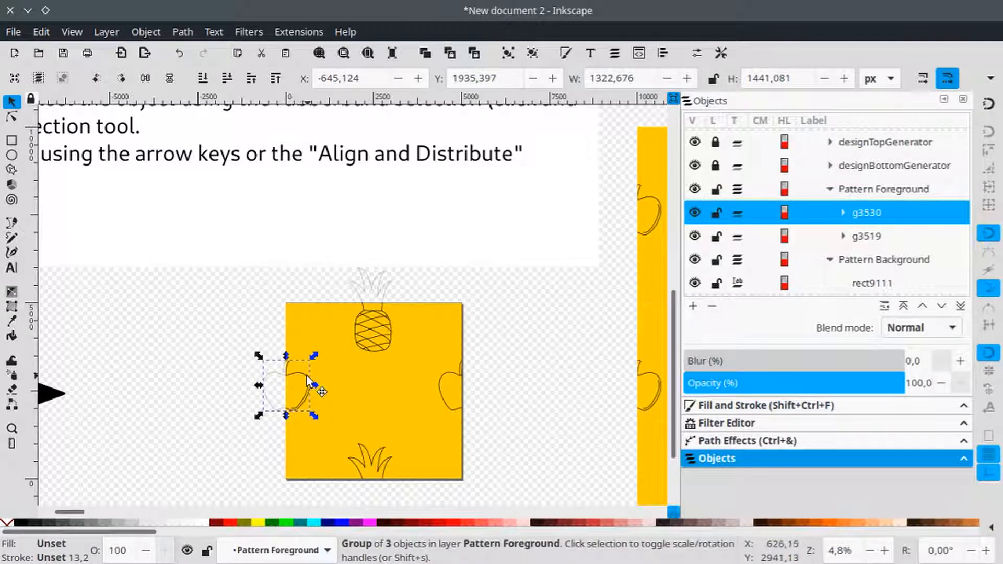
scroll(548, 359, "right", 12)
scroll(242, 353, "up", 2)
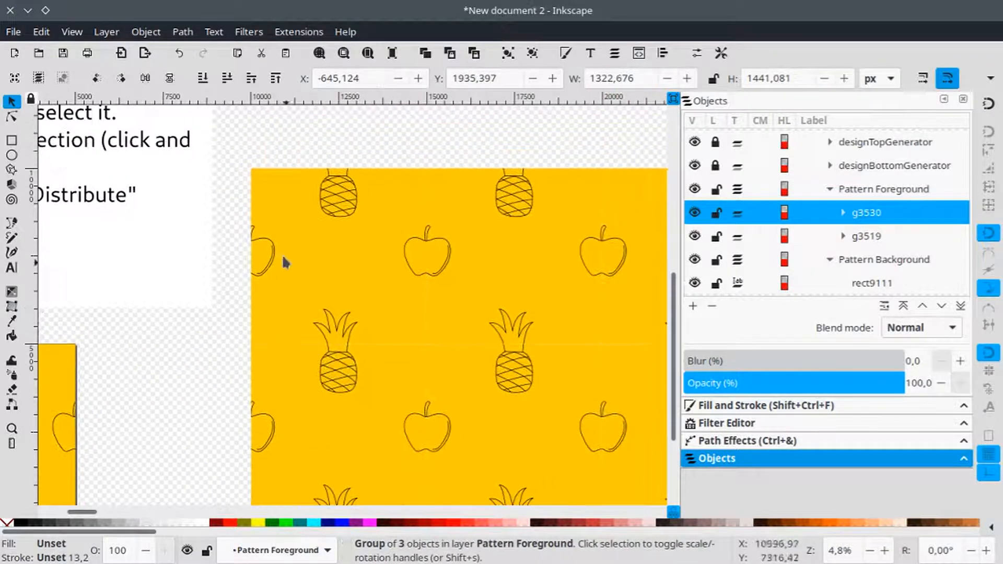
scroll(441, 293, "down", 1)
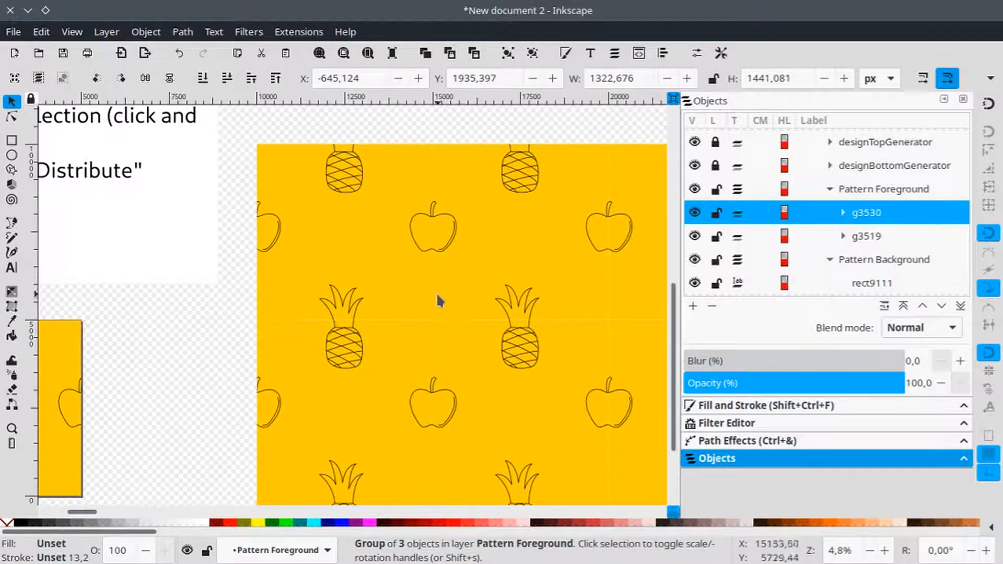
scroll(397, 292, "down", 3)
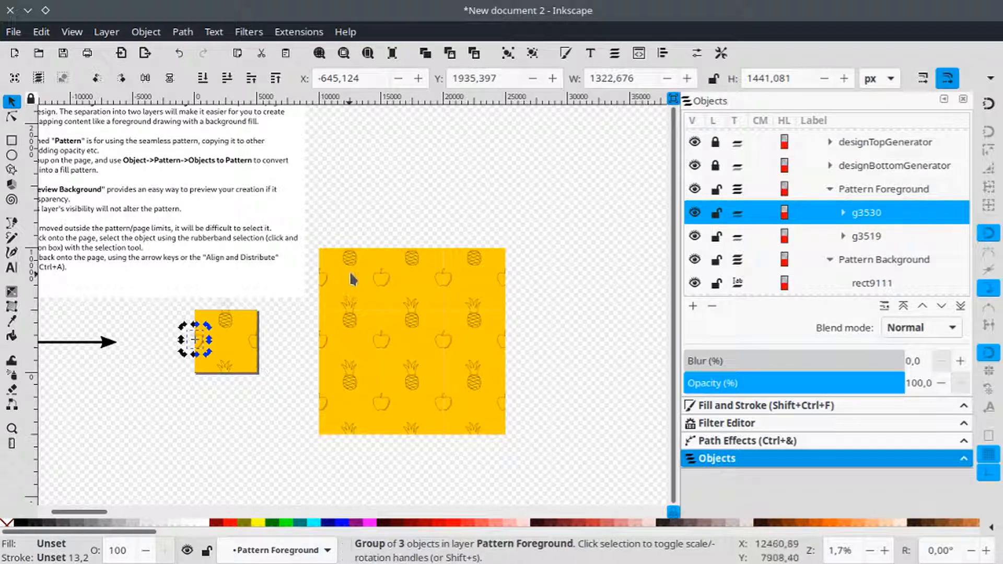
scroll(324, 375, "up", 5)
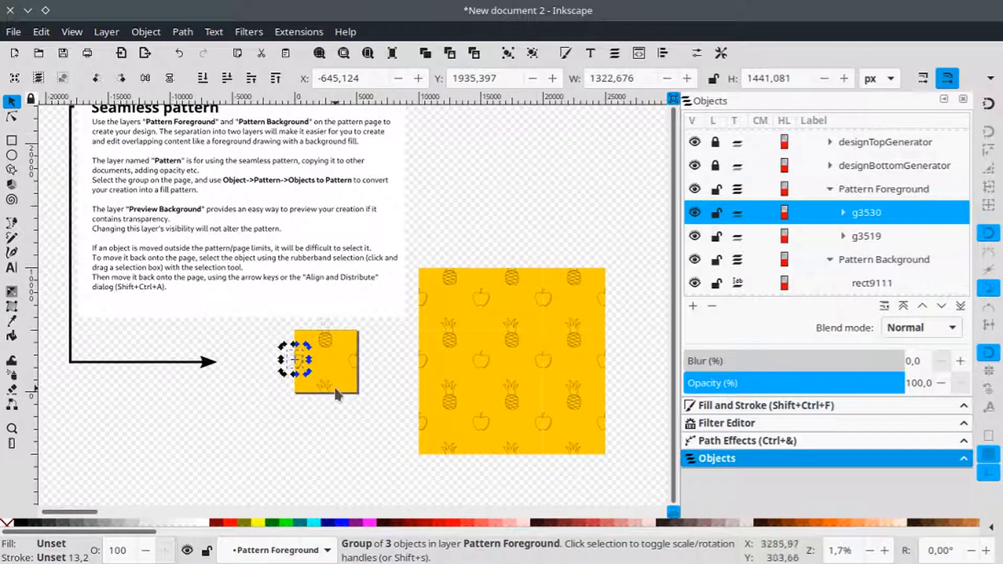
- Draw a closed heart outline about 719 × 601 px at the centre of the yellow tile with the Pen tool
scroll(371, 308, "up", 4)
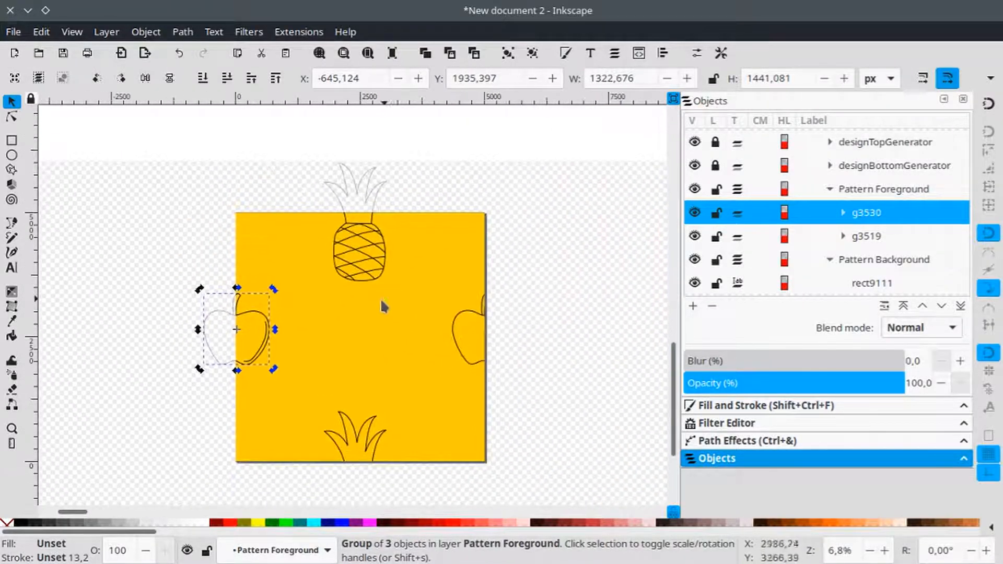
left_click_drag(249, 294, 251, 297)
key("b")
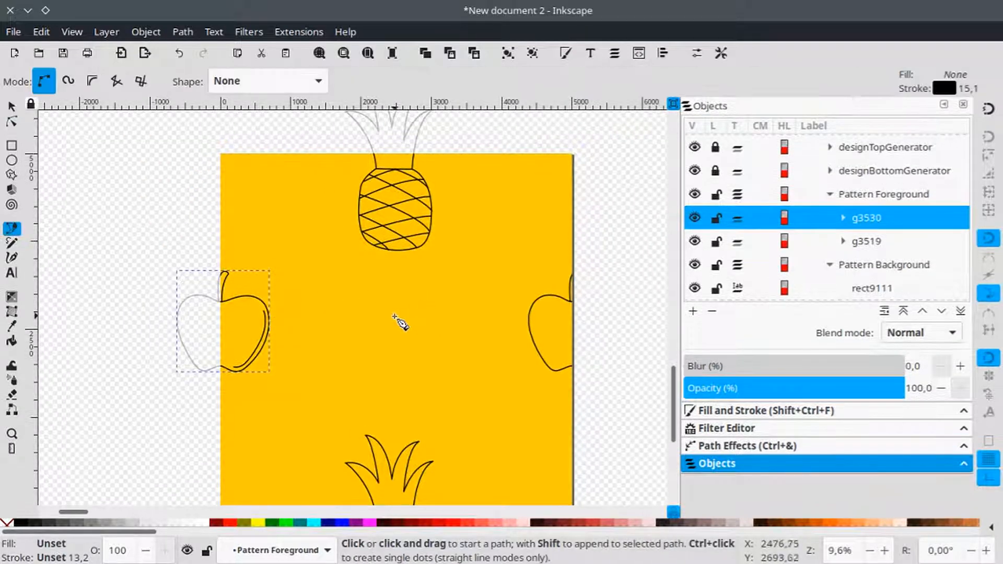
left_click(394, 316)
left_click_drag(372, 313, 361, 326)
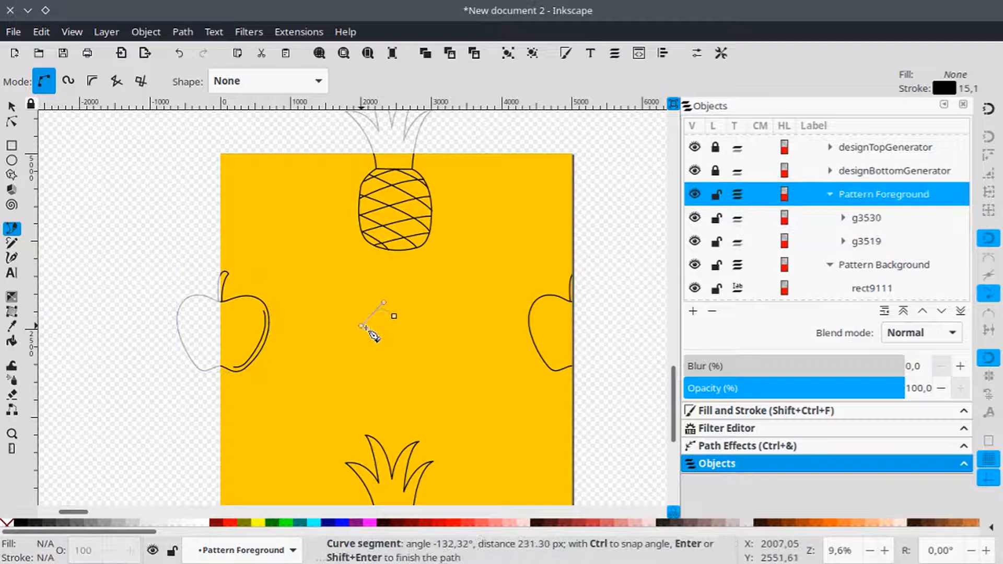
left_click(405, 354)
left_click_drag(419, 313, 385, 345)
key("s")
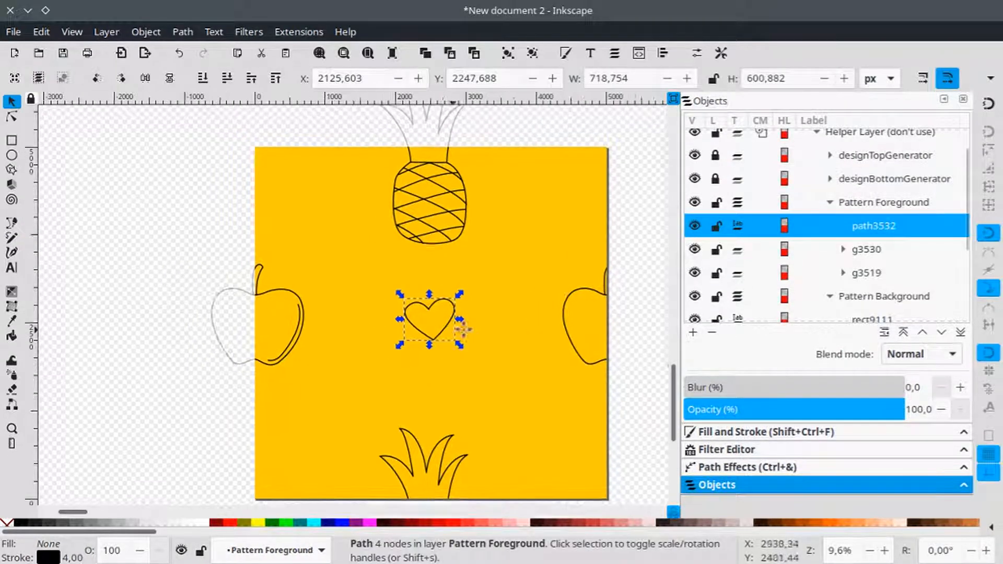
- Place a copy of the centre heart over the tile's lower-left corner, at about X -202, Y -134 px
scroll(462, 329, "left", 1)
left_click_drag(449, 333, 285, 501)
scroll(314, 496, "down", 1)
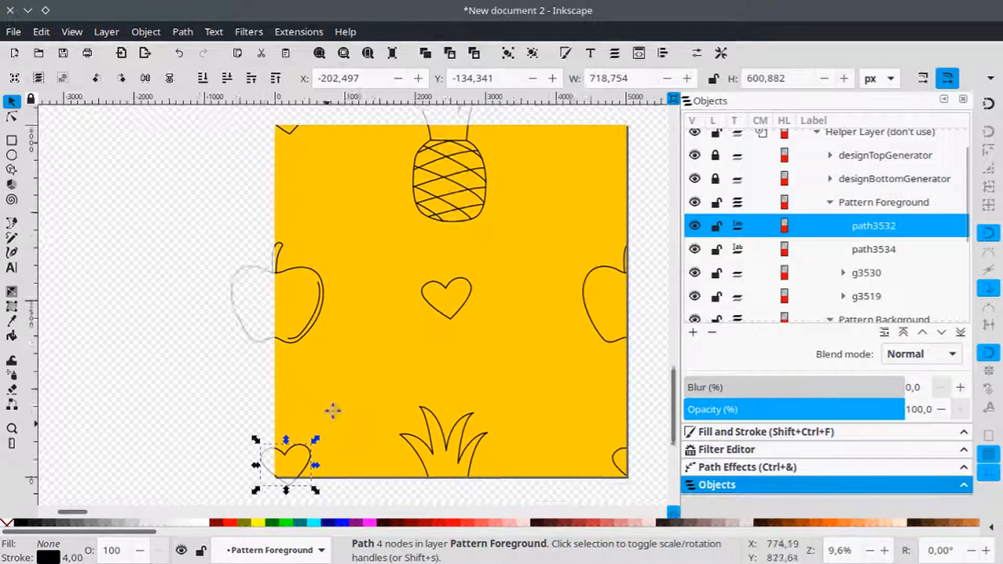
- Shift the corner heart further across the tile's edges to about X -426, Y -203 px, and check the repeated preview
scroll(333, 411, "down", 1)
left_click_drag(346, 403, 296, 426)
scroll(324, 416, "right", 3)
scroll(324, 415, "up", 2)
scroll(302, 426, "up", 1)
scroll(321, 414, "left", 2)
scroll(320, 414, "down", 3)
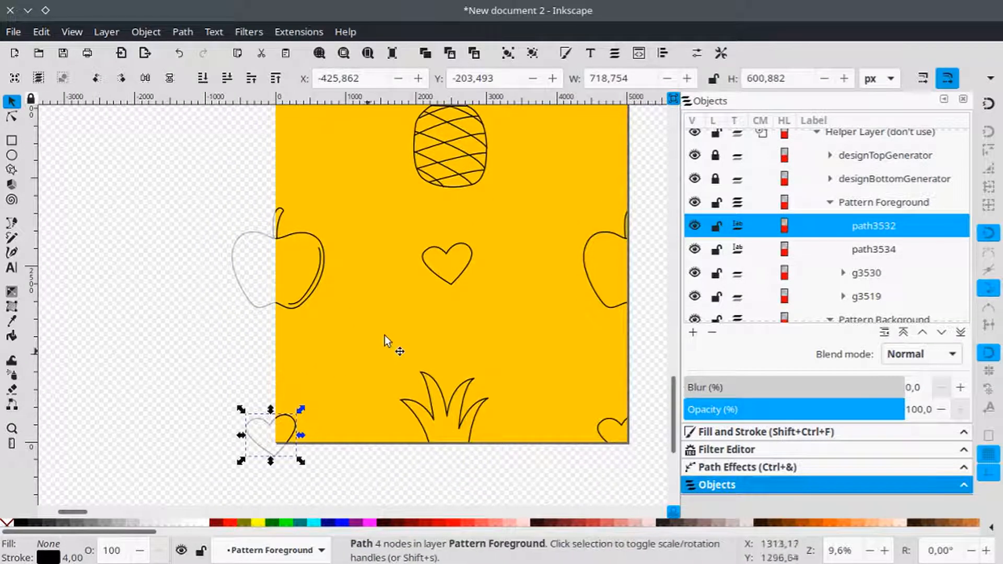
scroll(366, 337, "up", 1)
scroll(331, 331, "right", 9)
scroll(340, 332, "right", 1)
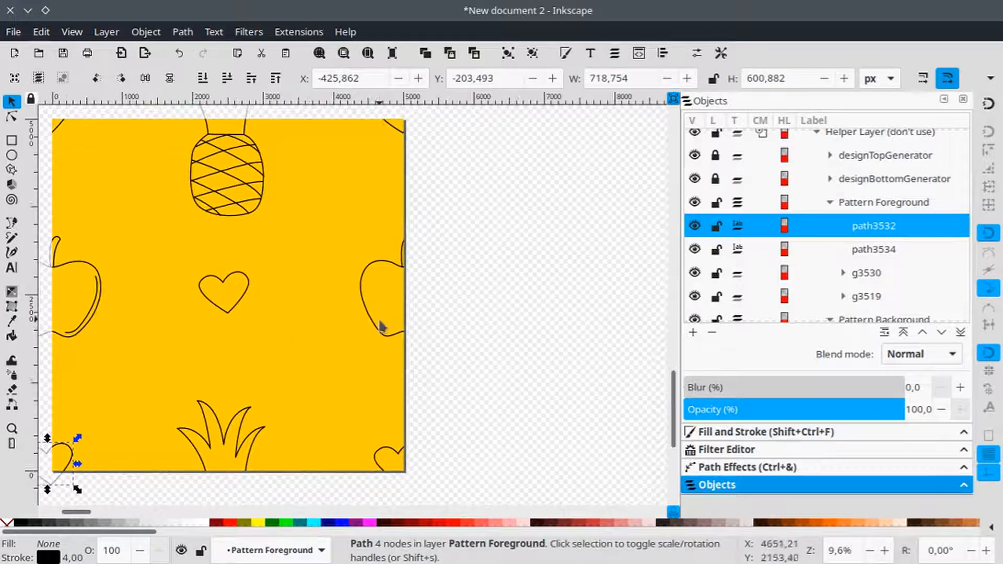
scroll(381, 326, "down", 4)
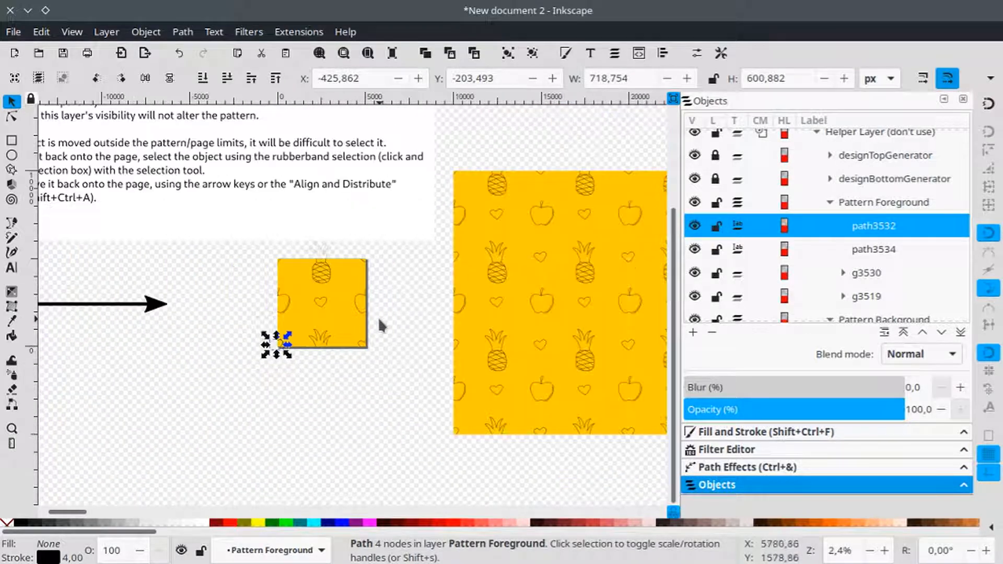
- Create small tilted copies of the centre heart, about 298 × 278 px, on both sides of the pineapple body
scroll(374, 318, "up", 3)
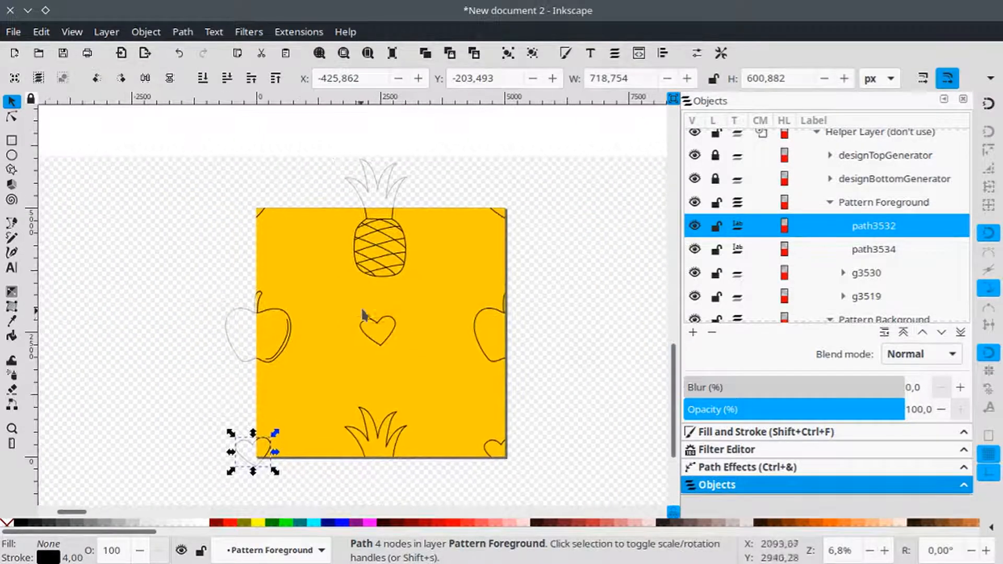
scroll(376, 311, "up", 1)
scroll(392, 306, "left", 3)
left_click(441, 350)
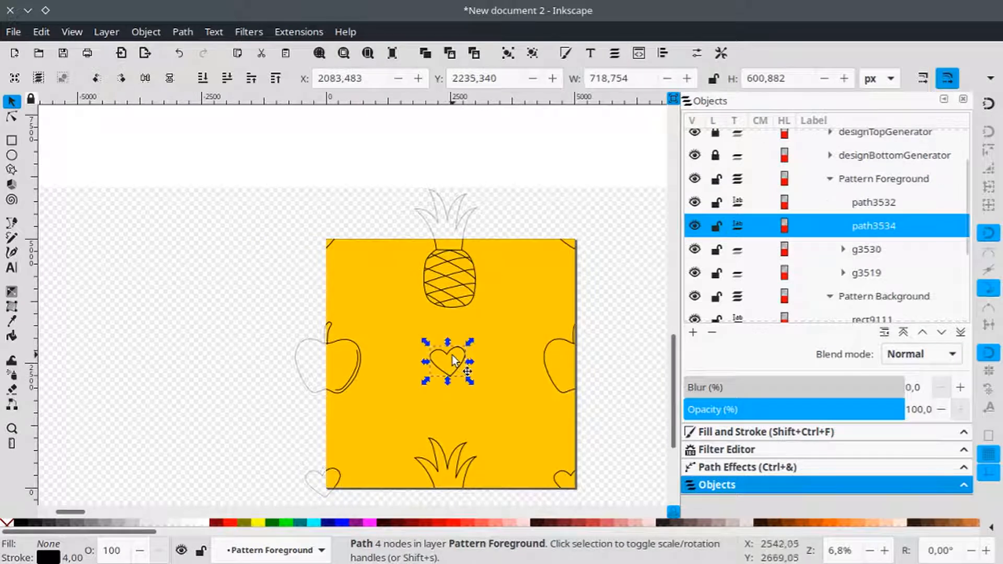
key("ctrl+d")
left_click_drag(450, 356, 519, 293)
left_click(374, 292)
key("ctrl+d")
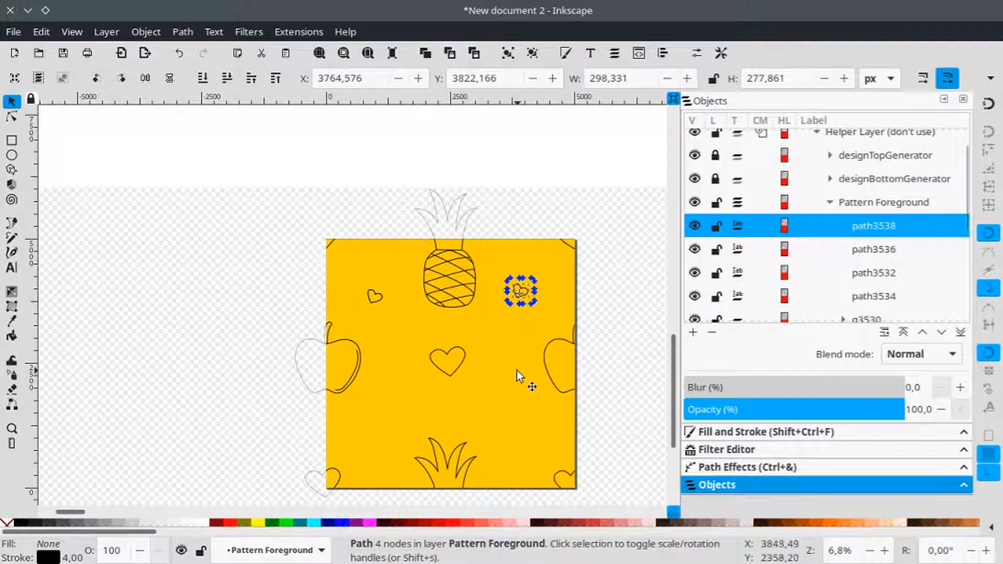
- Rotate the small heart right of the pineapple body so it tilts the opposite way
key("bracketleft")
key("bracketleft")
key("bracketleft")
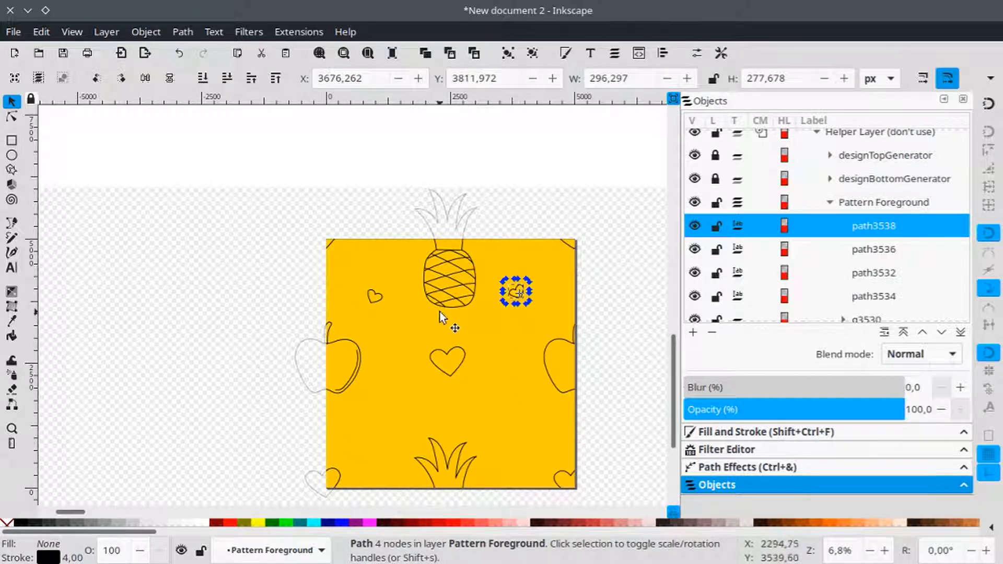
- Nudge the small heart left of the pineapple upward and place two copies of it in the tile's lower half, either side of the leaves
scroll(431, 307, "down", 2)
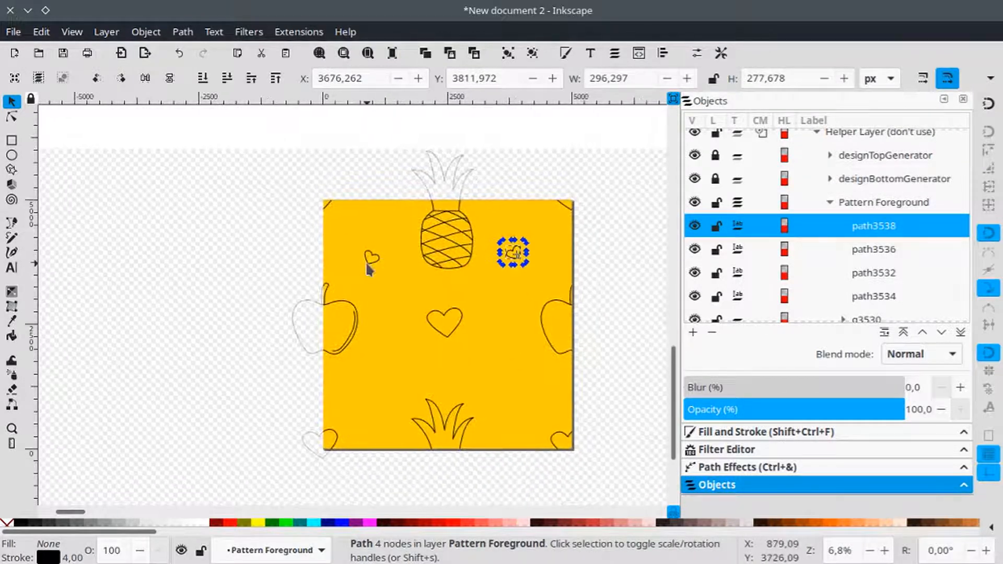
mouse_move(368, 262)
left_mouse_down()
mouse_move(372, 391)
mouse_move(516, 389)
mouse_move(368, 256)
left_mouse_up()
key("space")
key("space")
left_click(519, 384)
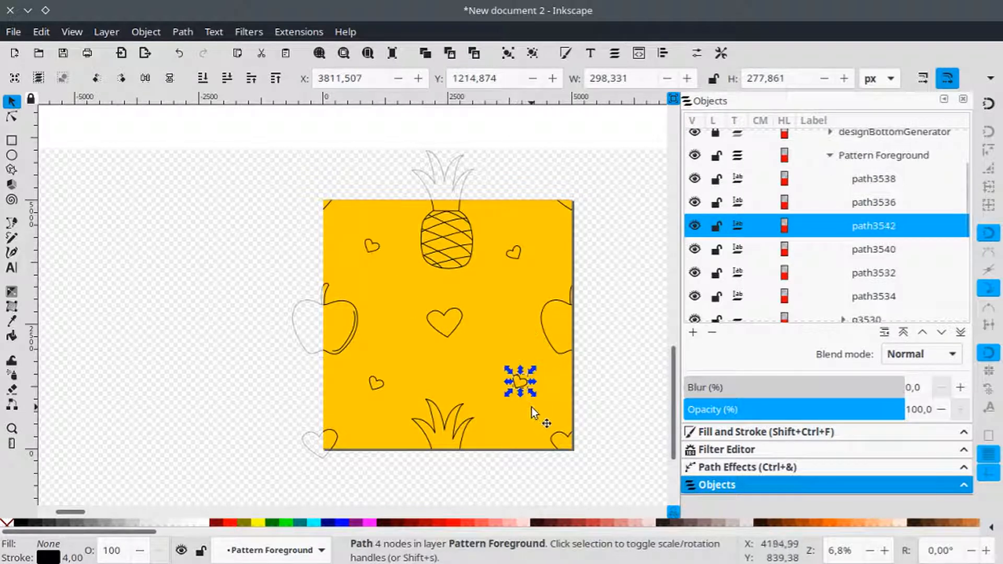
- Rotate the small heart in the tile's lower-right area until it stands nearly upright, and deselect it
left_click(521, 382)
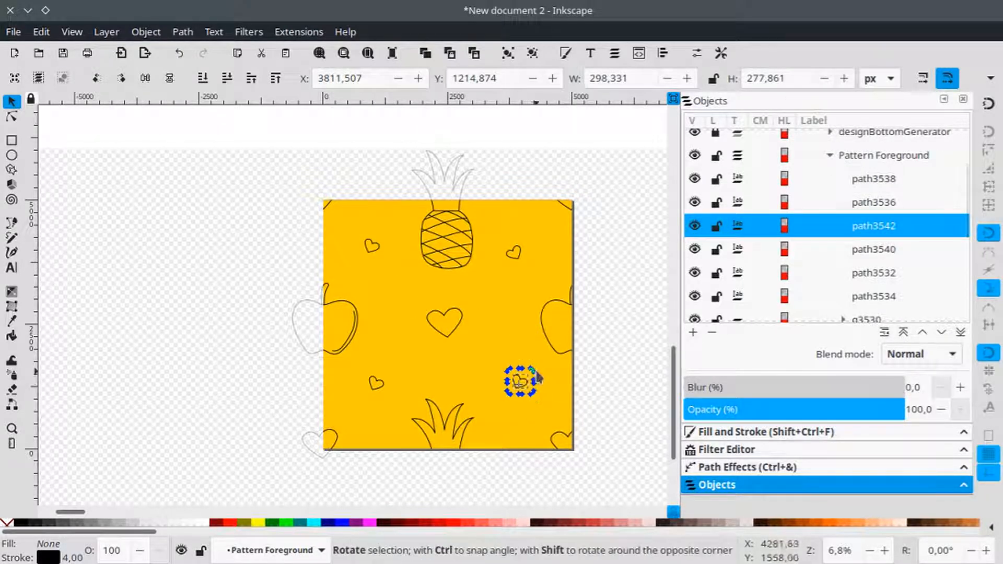
left_click_drag(532, 372, 530, 370)
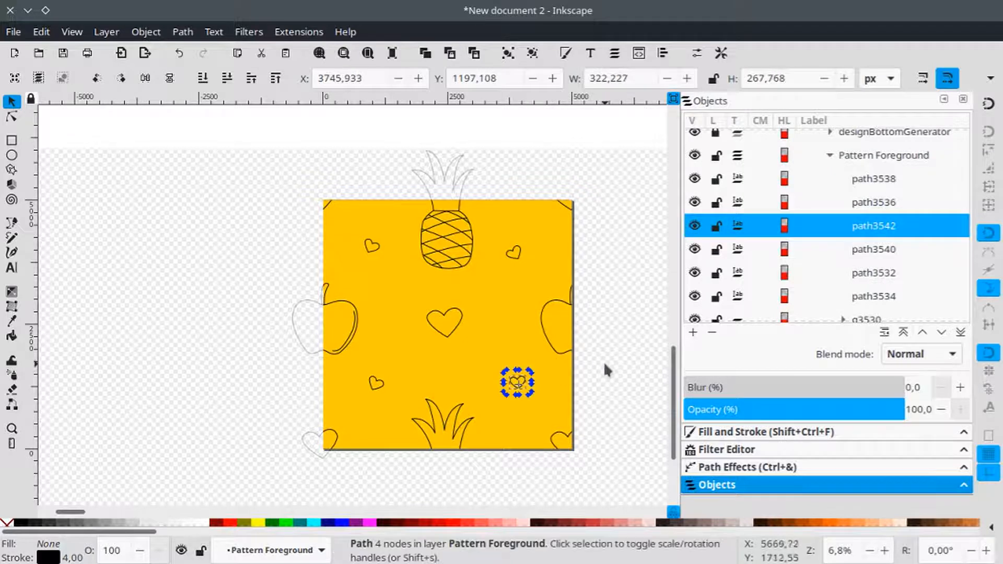
left_click(605, 345)
- Examine how the pineapples, apples and hearts repeat across the large pattern preview
scroll(575, 329, "right", 3)
scroll(539, 339, "up", 1)
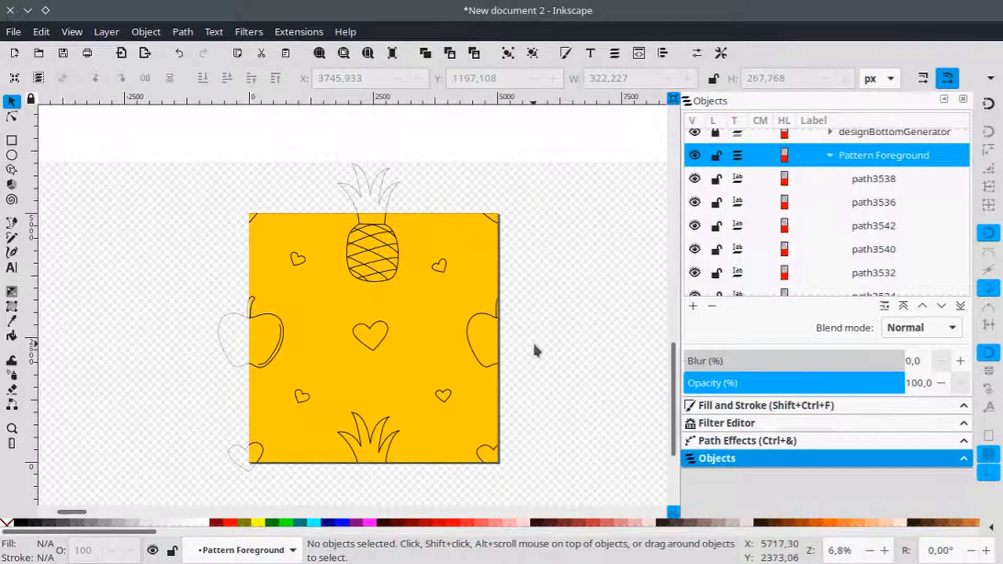
scroll(535, 349, "right", 2)
scroll(482, 356, "down", 4)
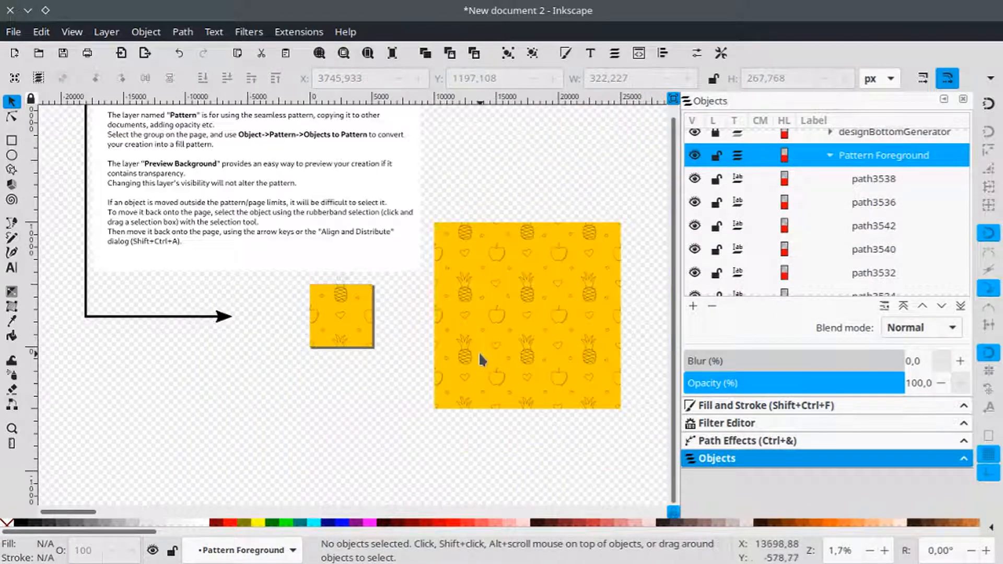
scroll(477, 357, "up", 1)
key("plus")
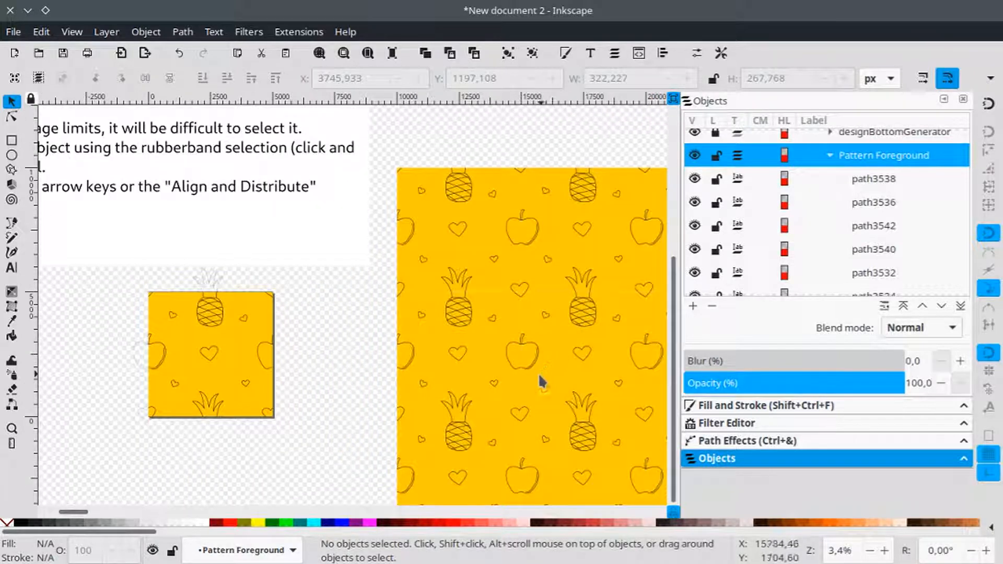
scroll(522, 357, "right", 4)
scroll(426, 313, "down", 1)
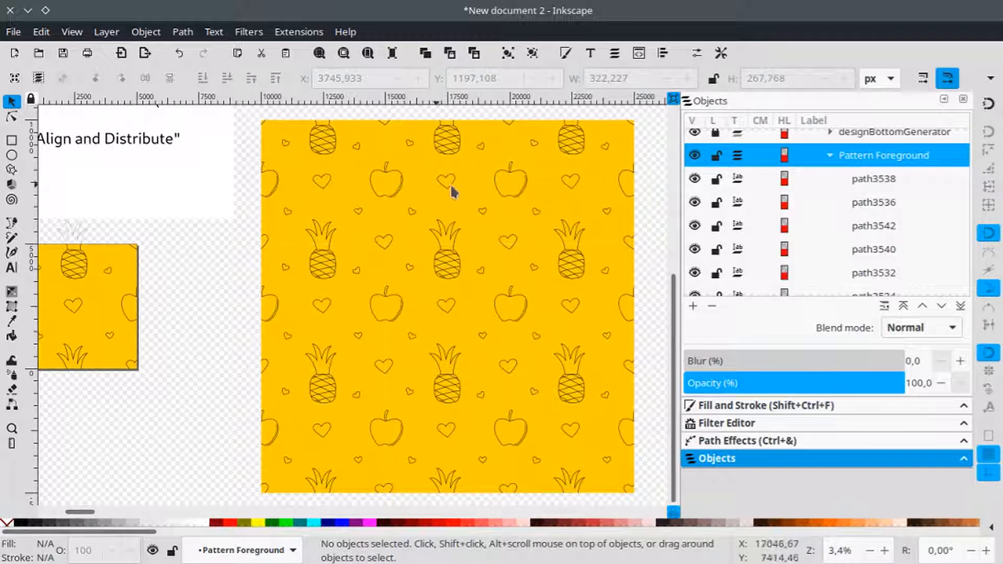
- Review the finished source tile and the template's instructions on using the seamless pattern
left_click_drag(202, 310, 567, 325)
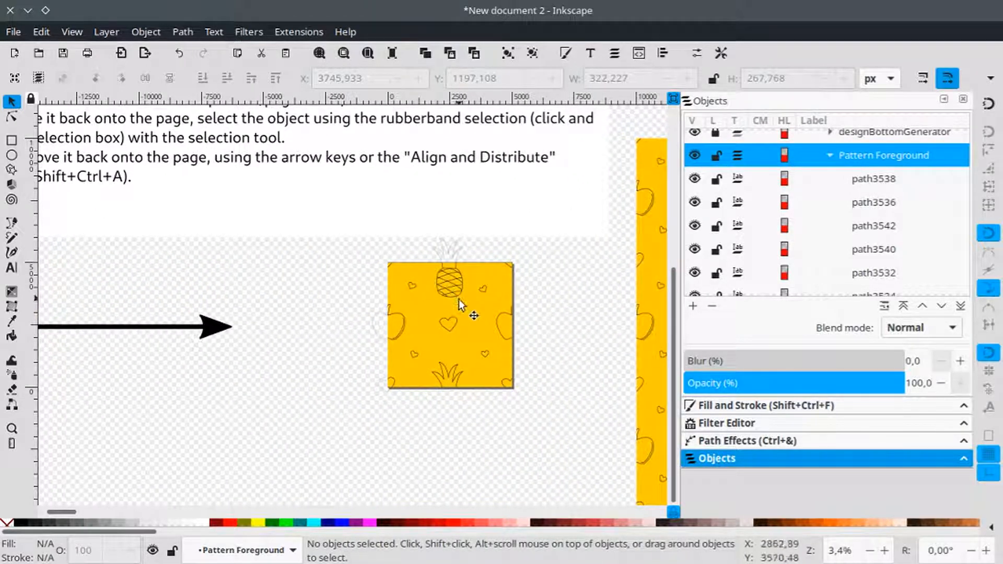
scroll(437, 306, "up", 1)
scroll(437, 306, "left", 1)
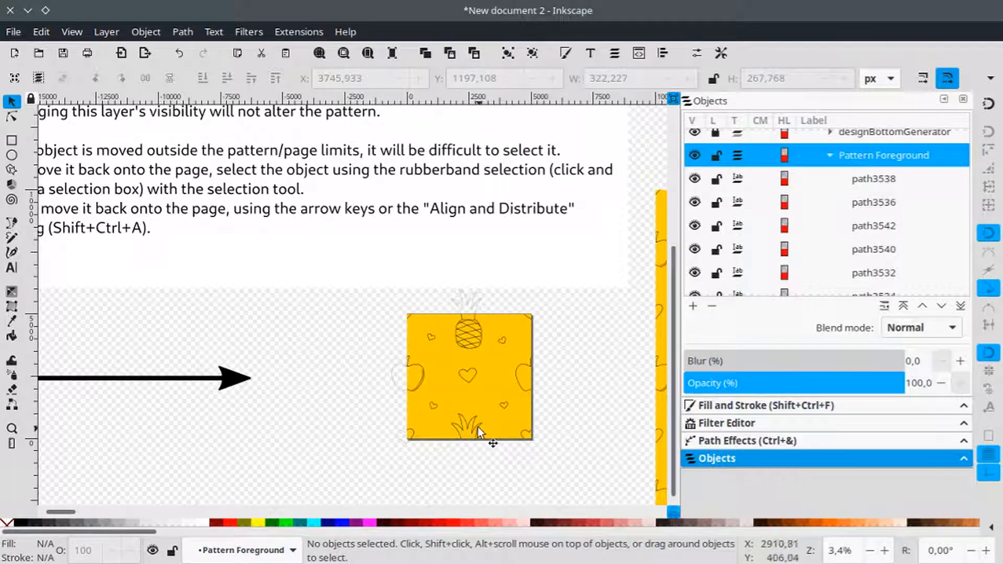
scroll(459, 337, "up", 1)
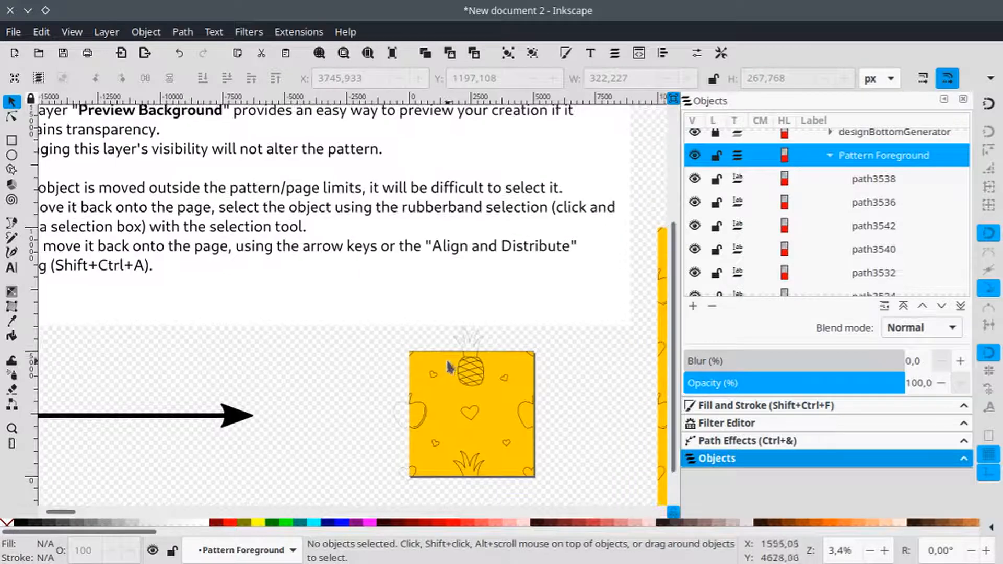
scroll(449, 365, "down", 2)
scroll(453, 369, "up", 1)
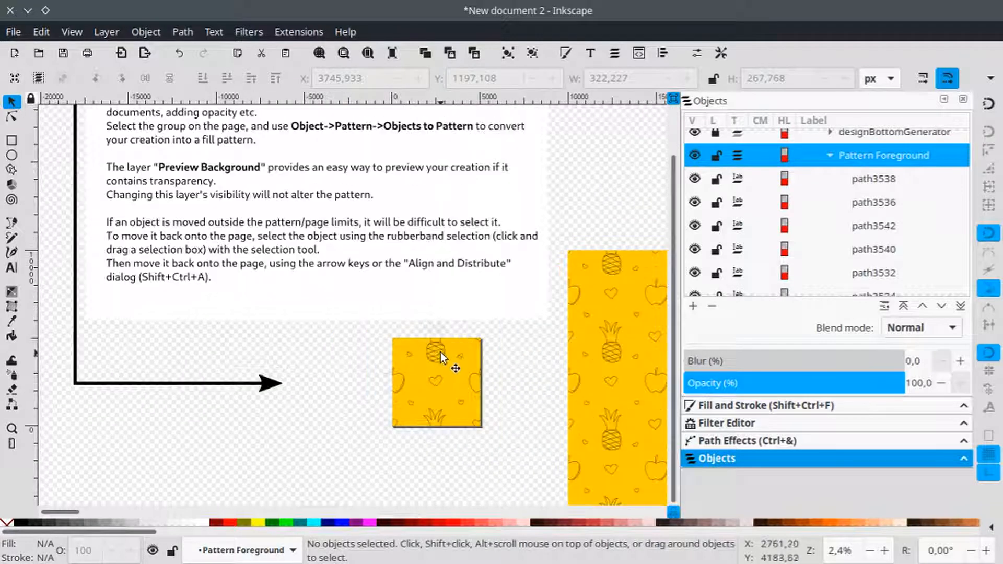
scroll(444, 356, "up", 1)
scroll(444, 355, "right", 1)
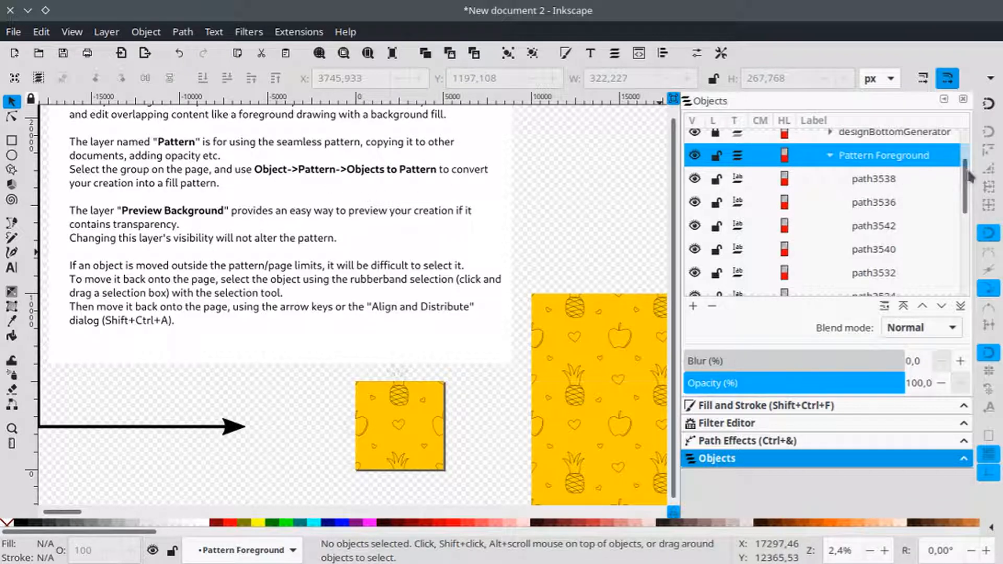
- Collapse the Pattern Foreground and Pattern Background layers and select the Helper Layer (don't use) group inside Pattern
scroll(859, 185, "up", 3)
left_click(830, 234)
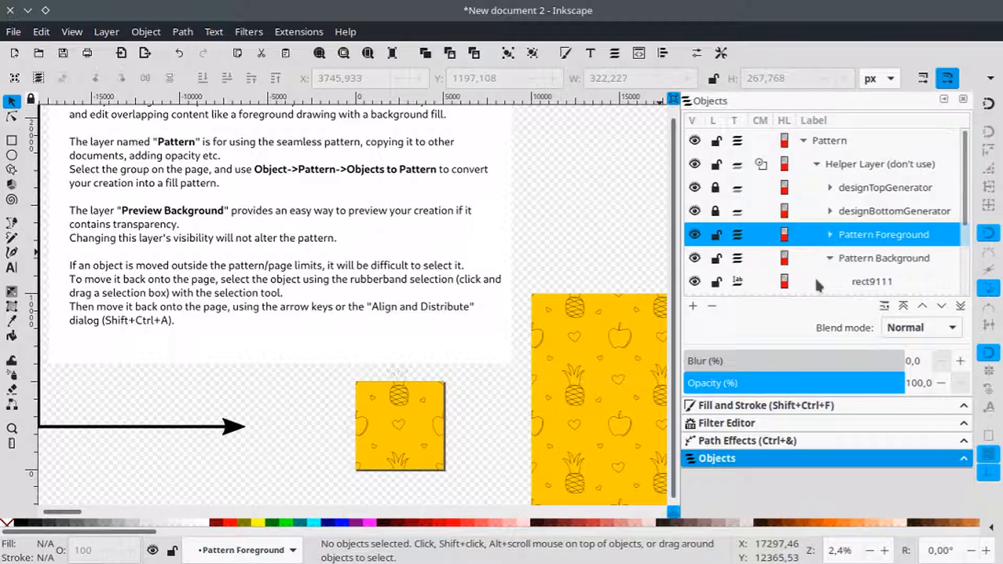
left_click(830, 259)
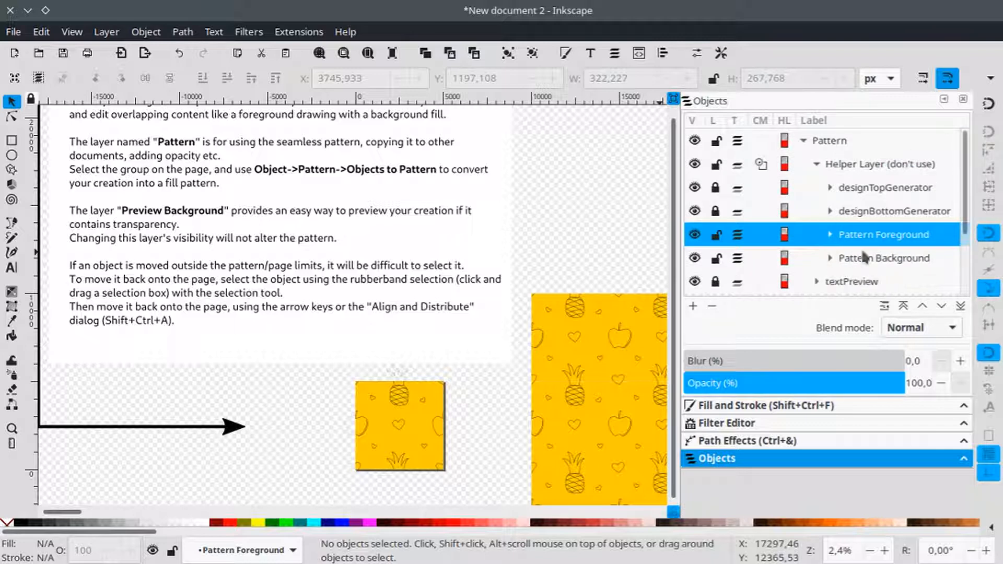
left_click(859, 165)
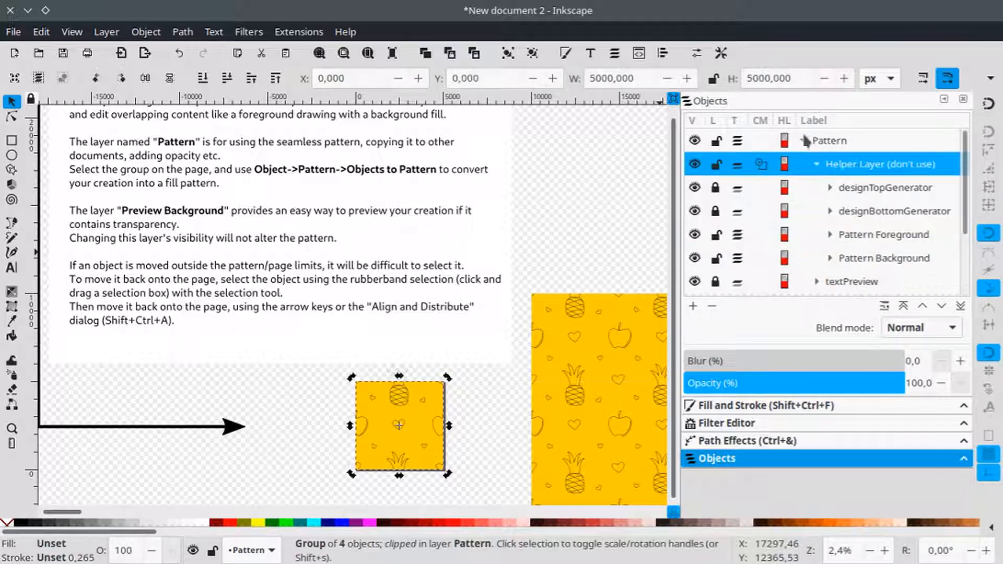
left_click(841, 142)
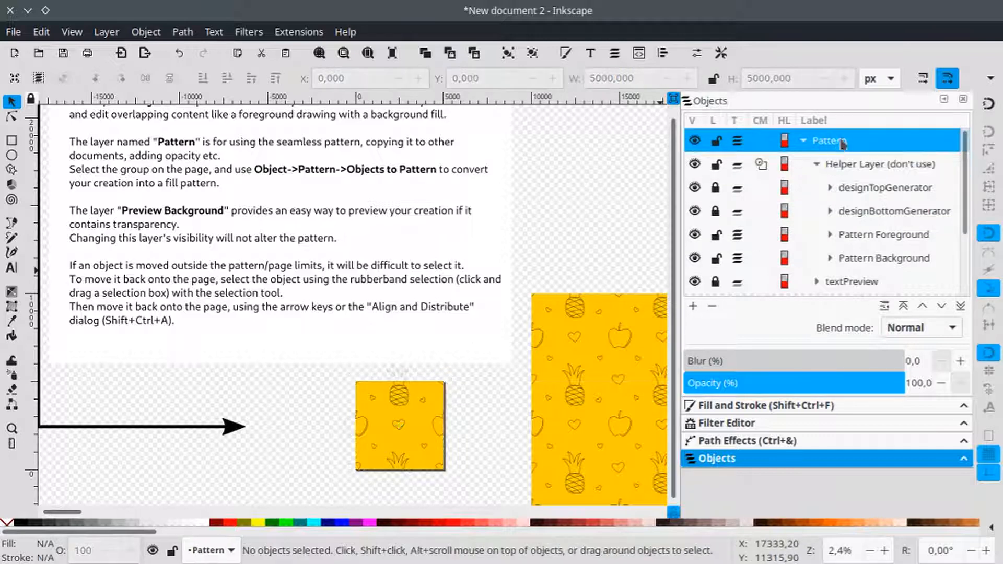
left_click(859, 281)
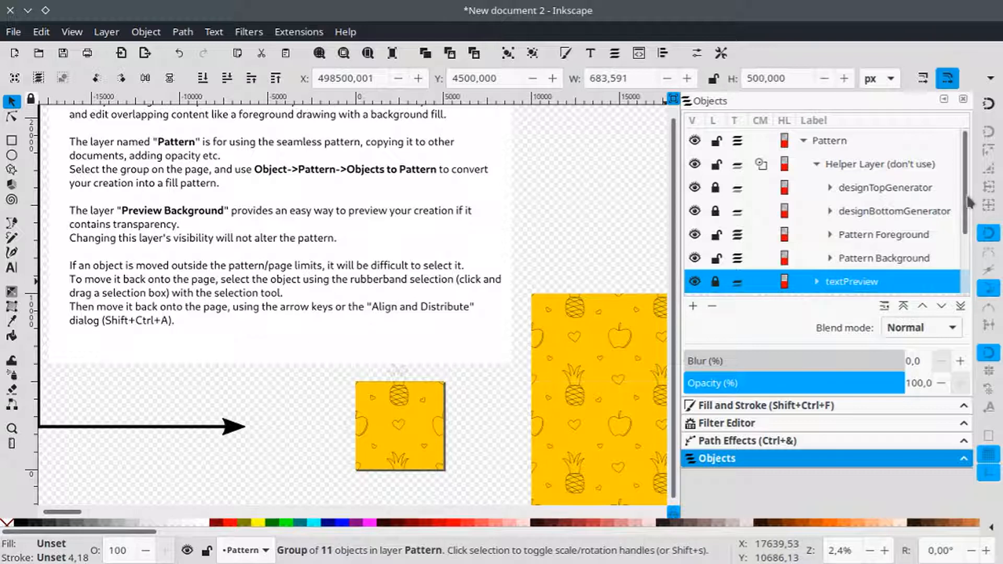
left_click(875, 164)
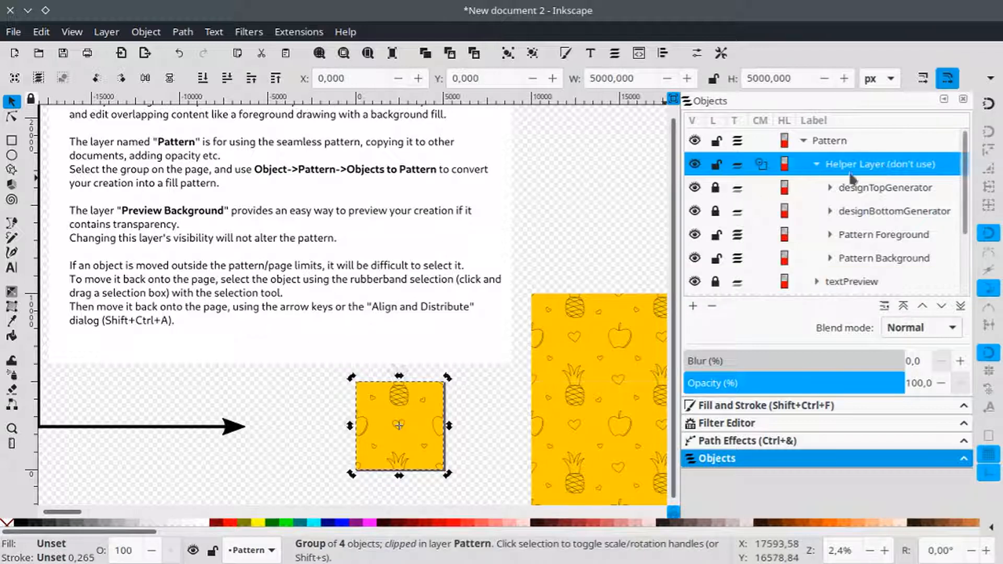
- Duplicate the selected clipped tile group and move the copy below the arrow, to about X -9221, Y -5162 px
scroll(470, 304, "down", 5)
scroll(517, 307, "up", 2)
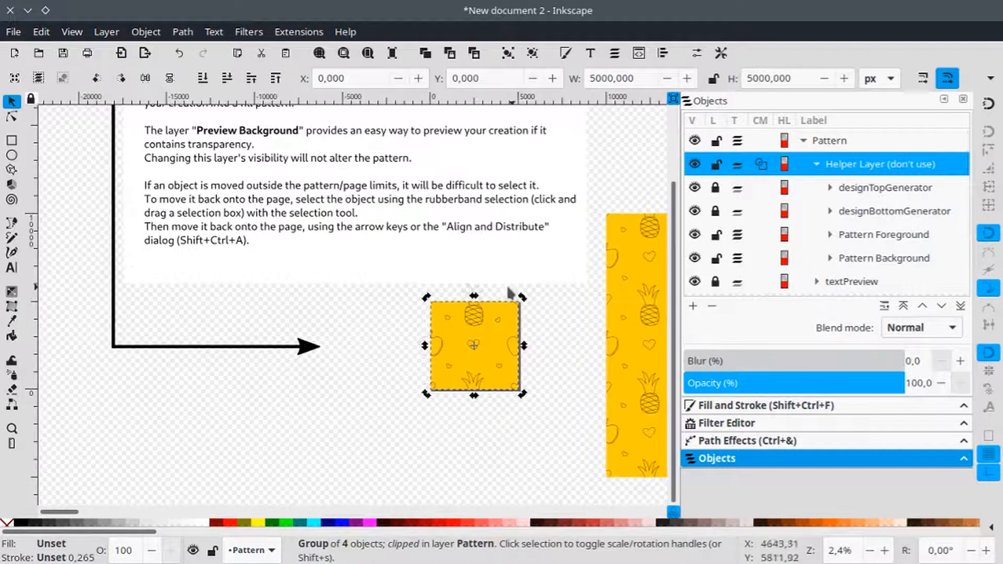
right_click(481, 326)
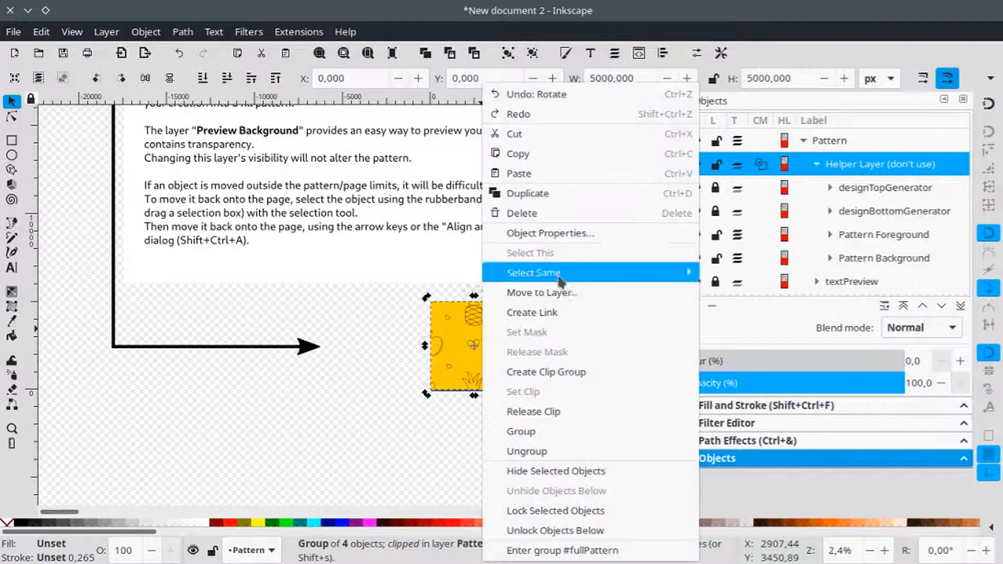
left_click(560, 194)
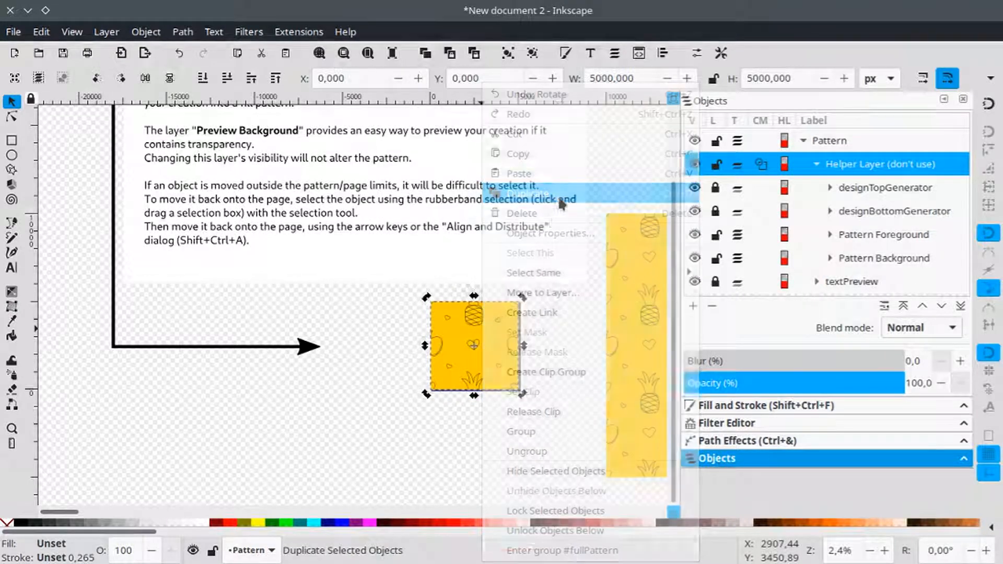
left_click_drag(478, 334, 327, 417)
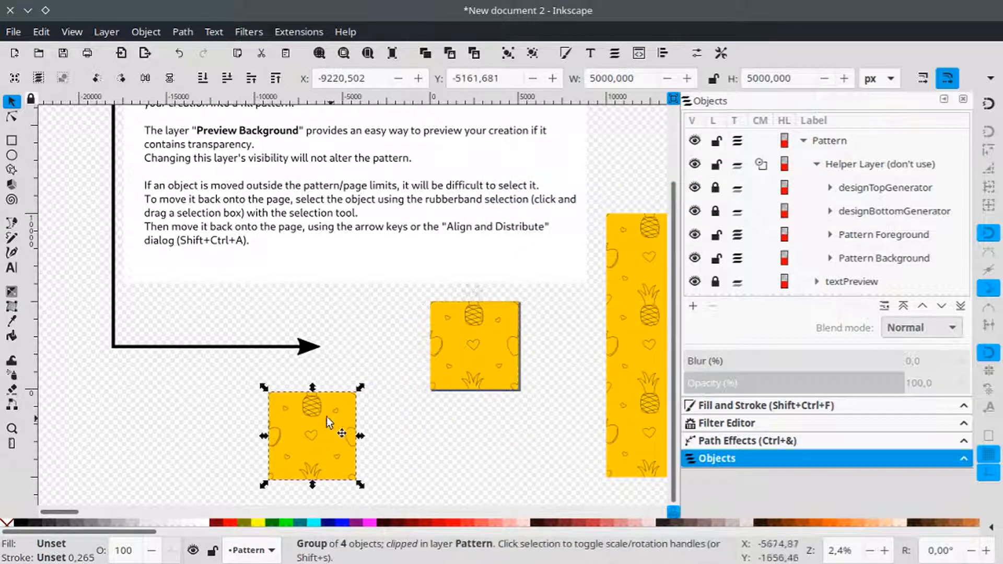
- Convert the copied tile below the arrow into a pattern fill with Objects to Pattern
scroll(342, 230, "up", 4)
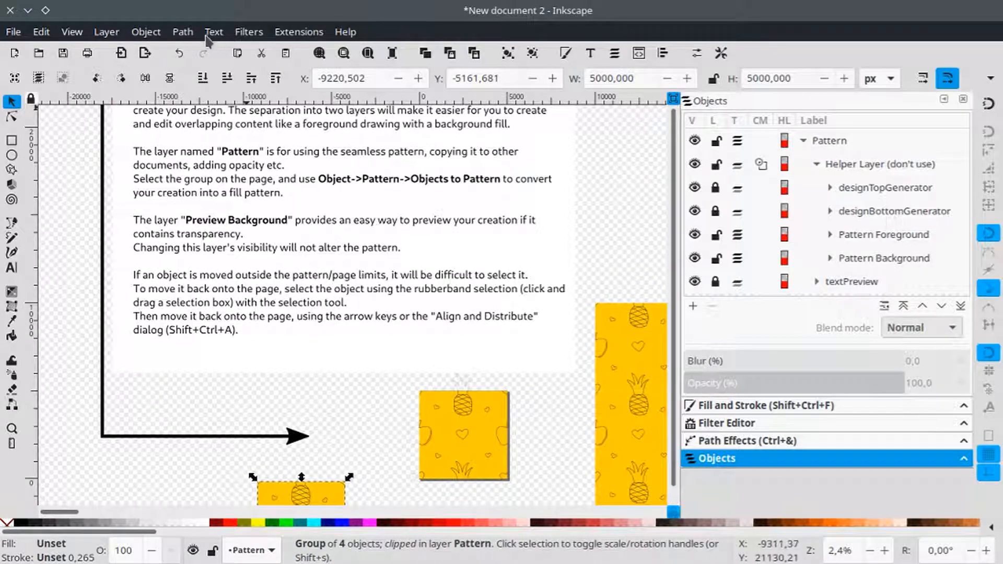
left_click(146, 32)
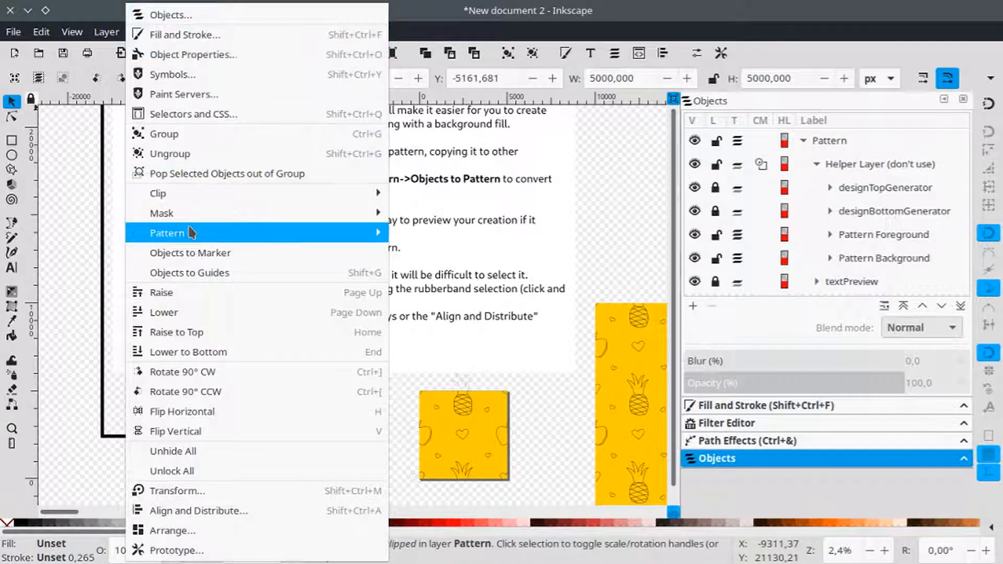
mouse_move(191, 232)
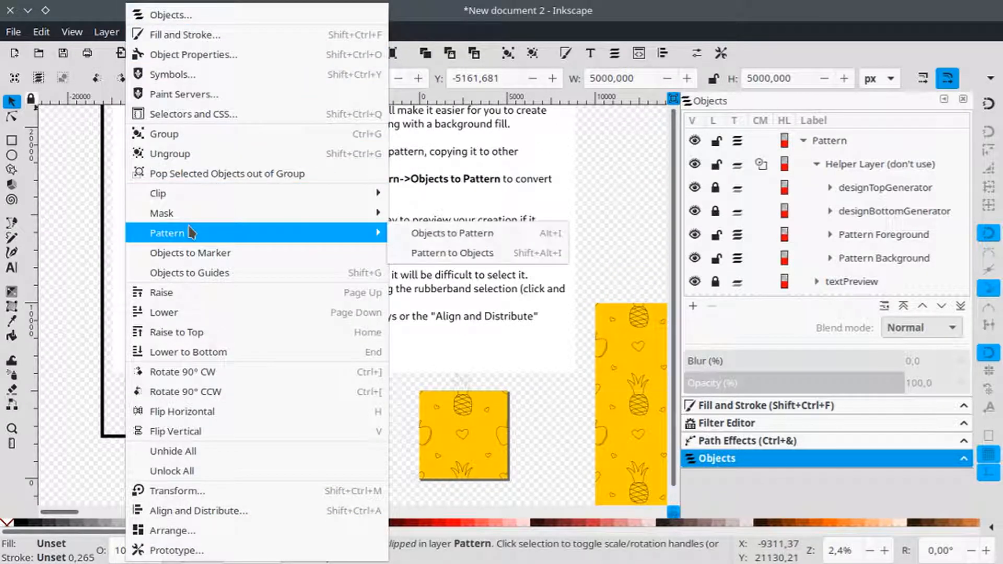
left_click(447, 240)
scroll(460, 234, "down", 3)
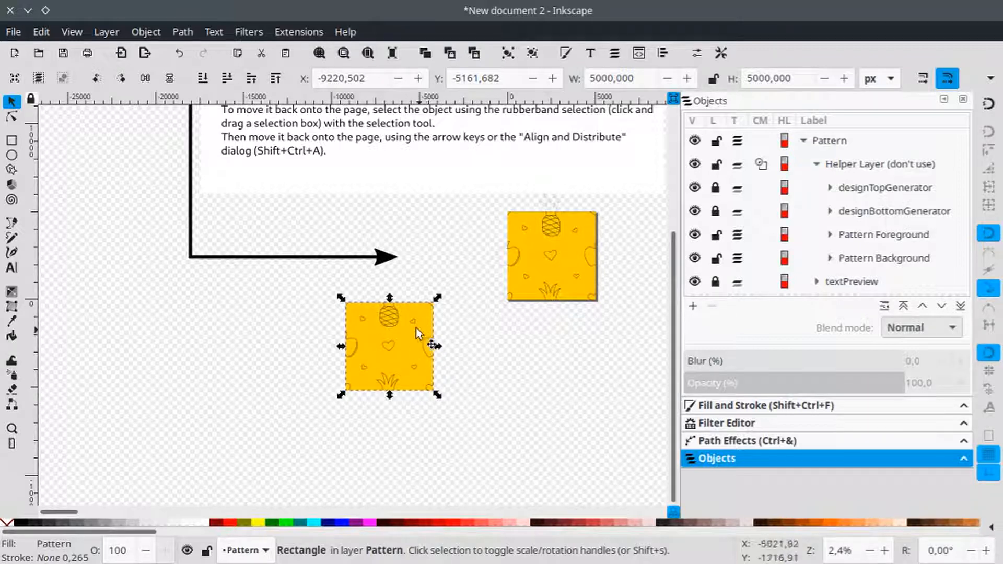
- Shift the origin of the pattern fill inside the copied square using the Node tool
left_click(11, 117)
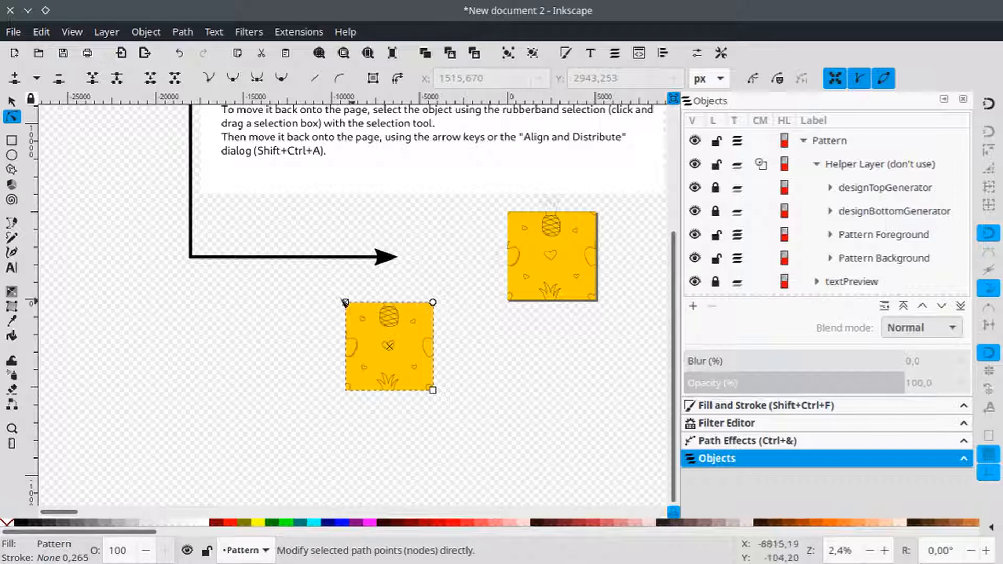
scroll(396, 320, "right", 2)
scroll(395, 320, "up", 1)
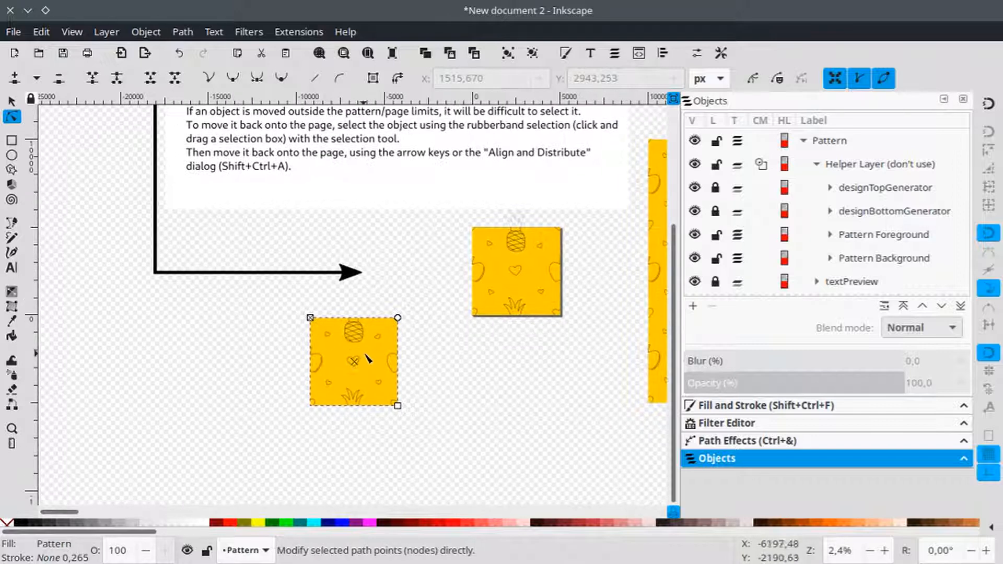
scroll(374, 356, "up", 3)
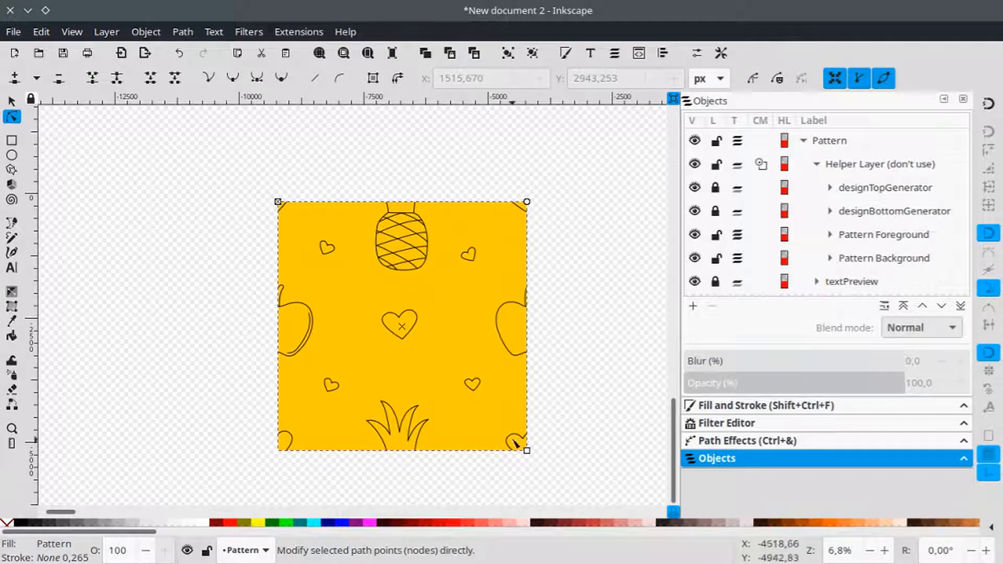
left_click_drag(279, 208, 411, 278)
left_click_drag(544, 347, 358, 289)
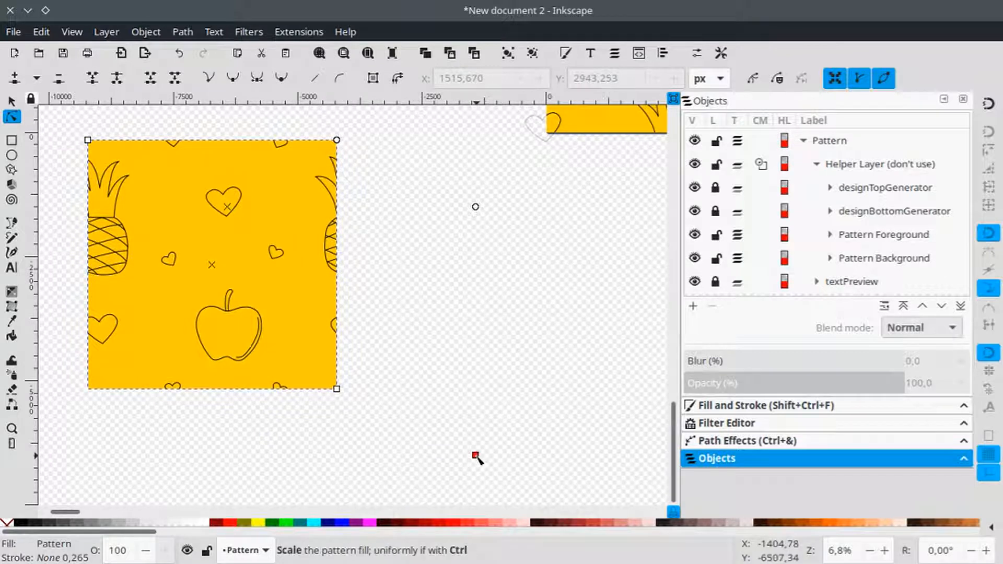
- Scale the square's pattern fill down uniformly so the motifs repeat several times, rotate it to a diagonal and deselect the square
left_click_drag(476, 457, 282, 292)
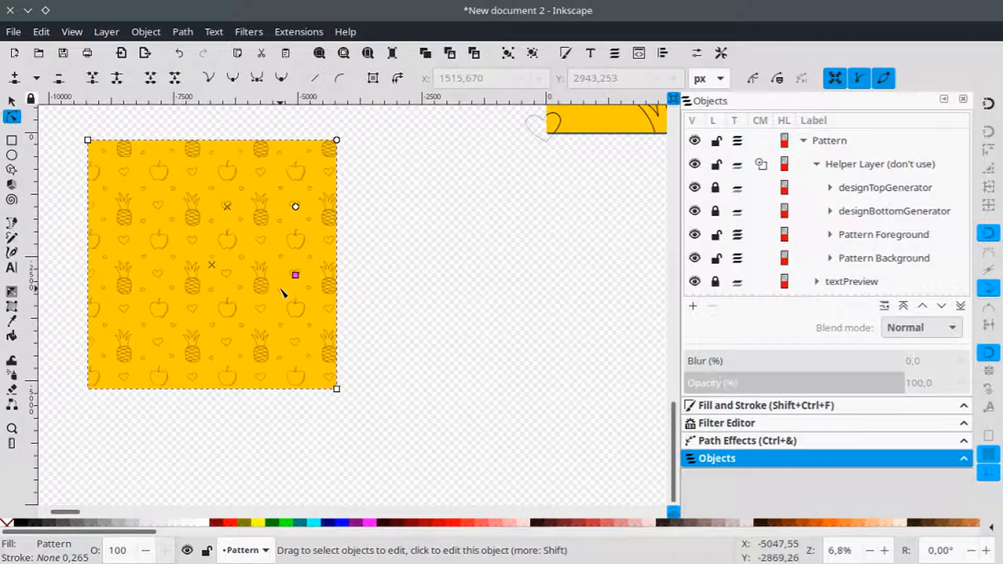
left_click_drag(295, 208, 288, 177)
key("s")
left_click(387, 196)
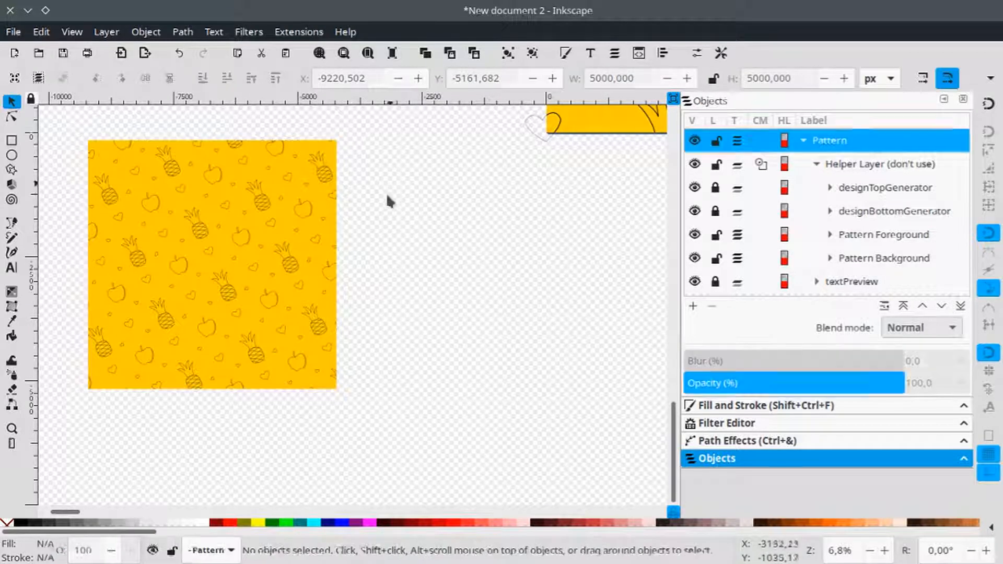
- Draw a circle with a radius of about 2551 px beside the pattern-filled square
scroll(343, 244, "right", 3)
scroll(343, 244, "up", 2)
scroll(336, 253, "down", 1)
scroll(335, 246, "down", 2)
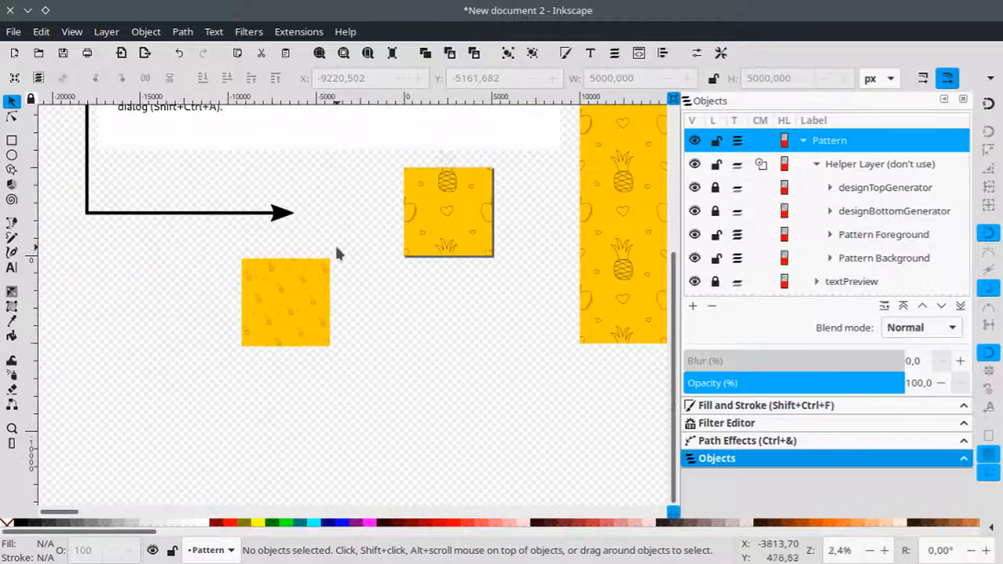
scroll(343, 256, "up", 1)
scroll(345, 282, "up", 2)
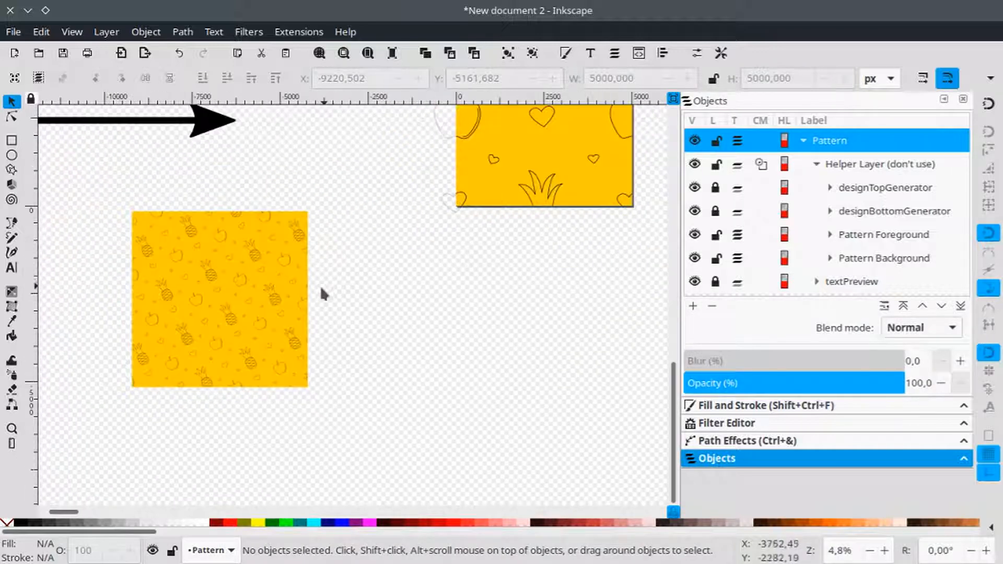
left_click(11, 156)
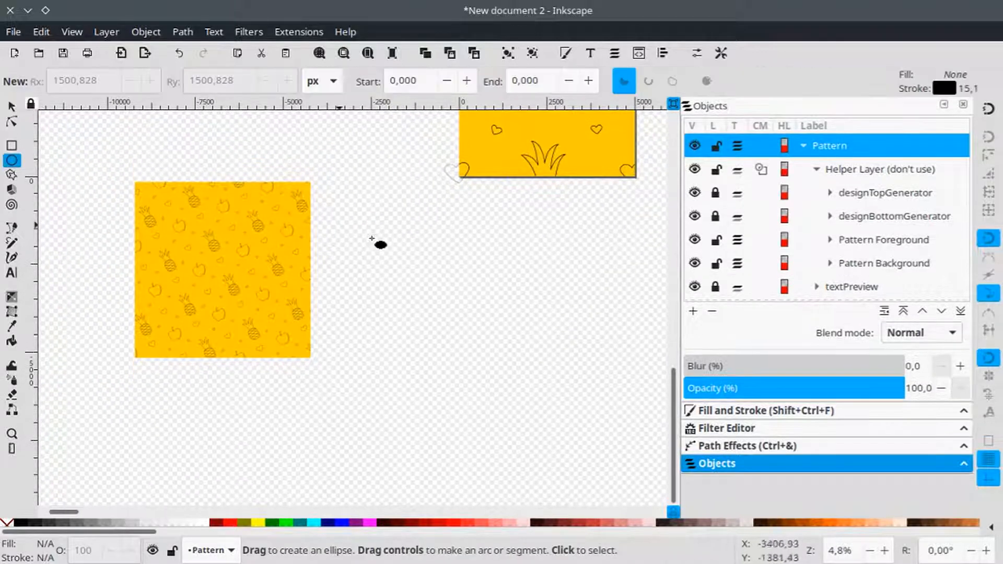
left_click_drag(371, 253, 546, 407)
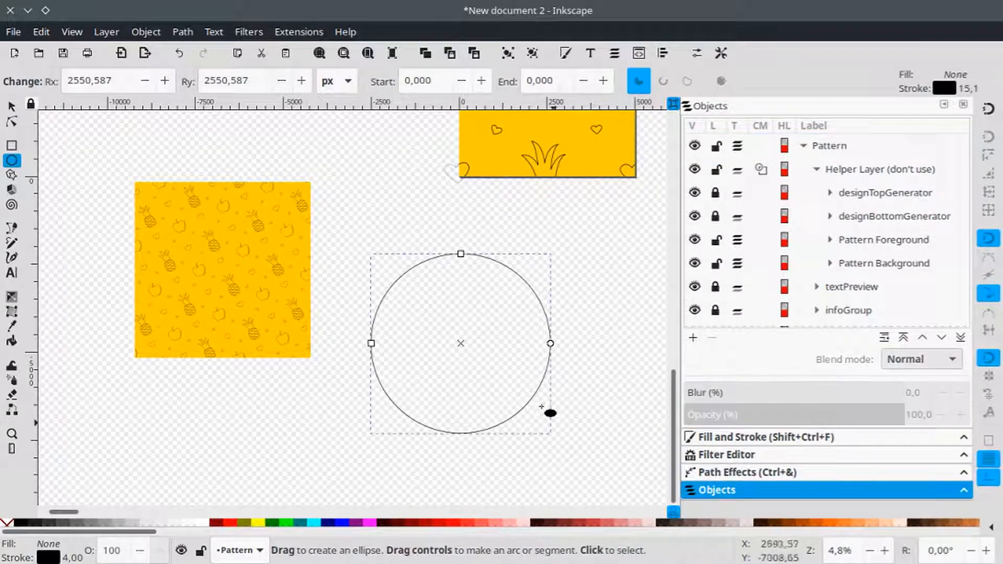
key("space")
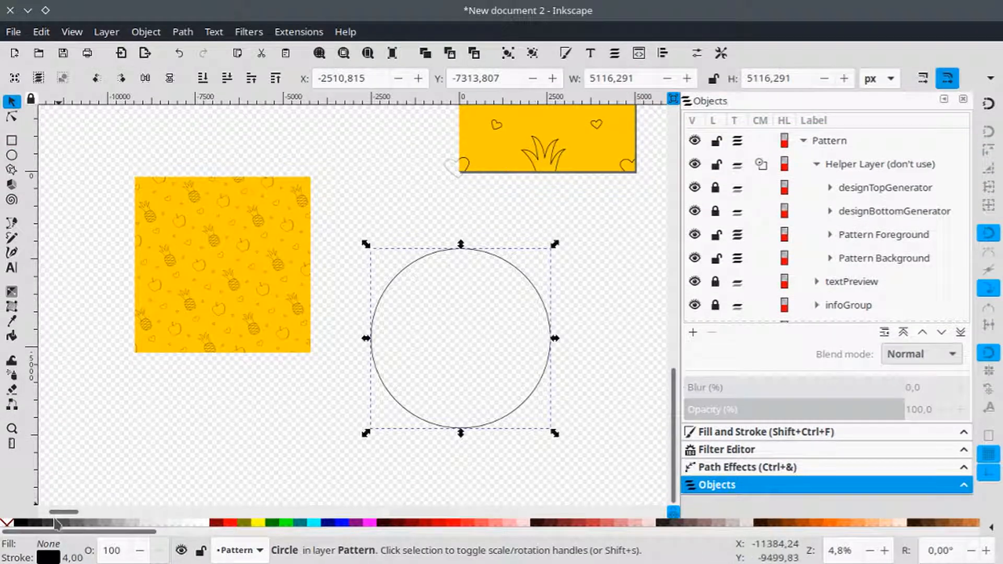
- Fill the circle with the pattern3638 pattern and remove its stroke
left_click(742, 433)
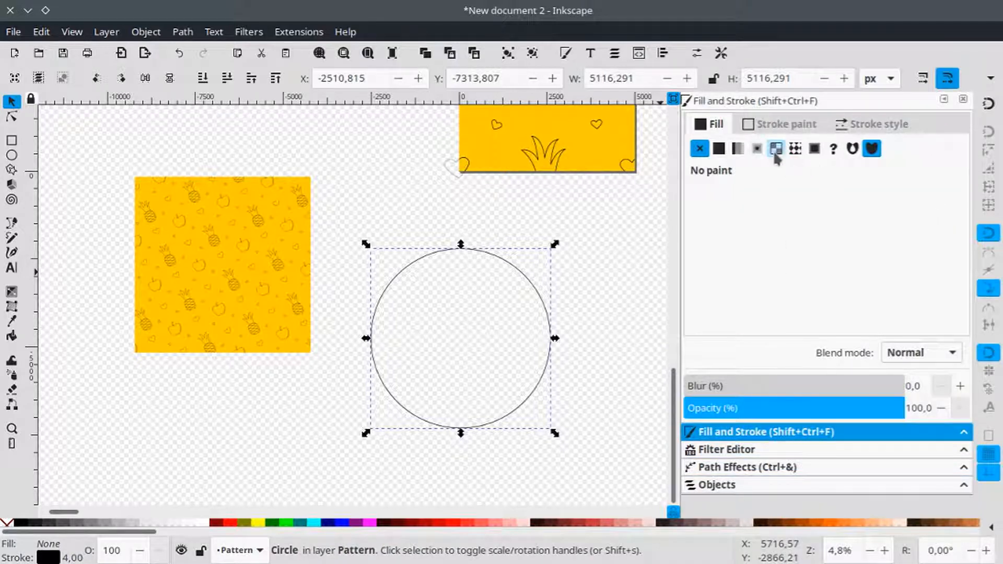
left_click(776, 150)
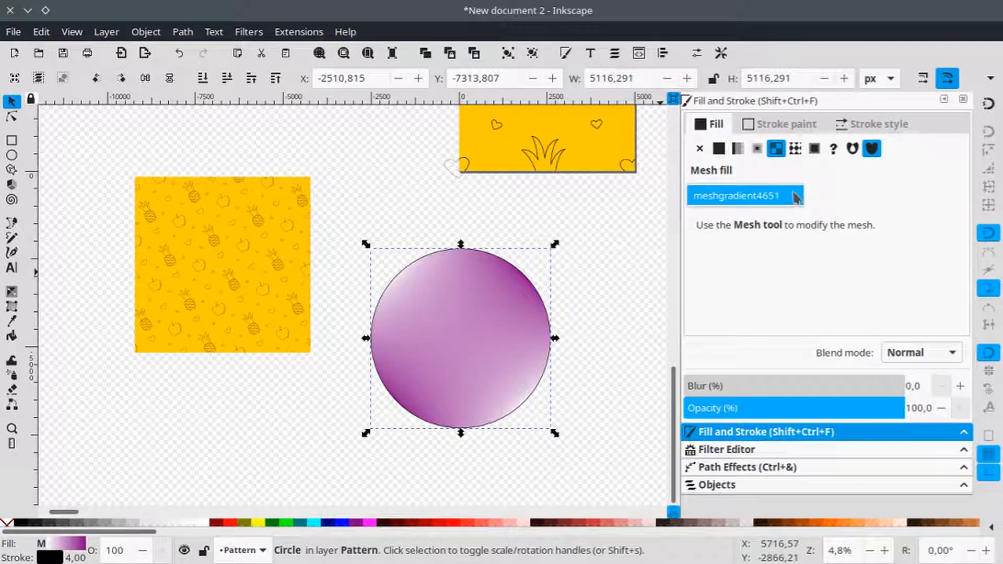
left_click(795, 149)
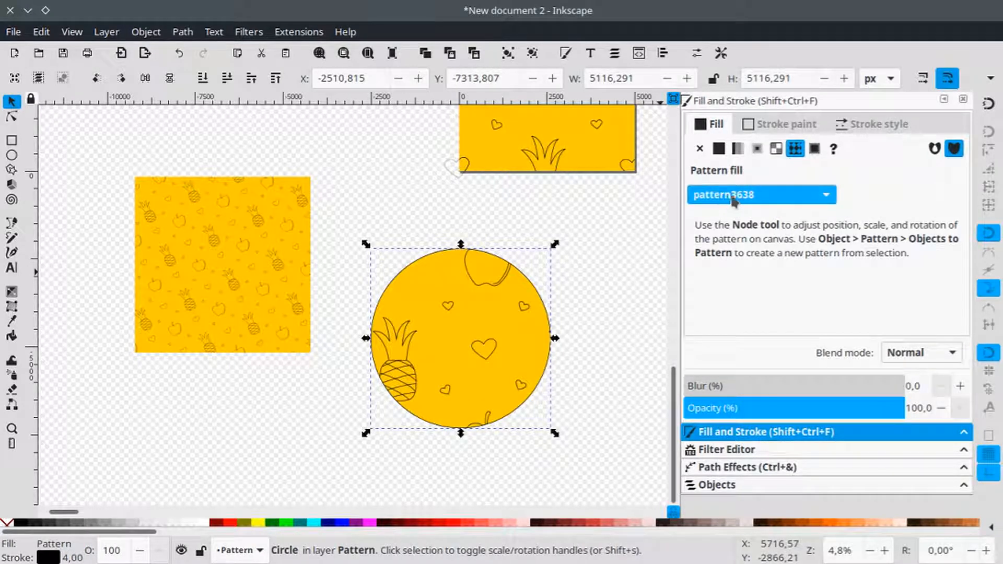
left_click(767, 198)
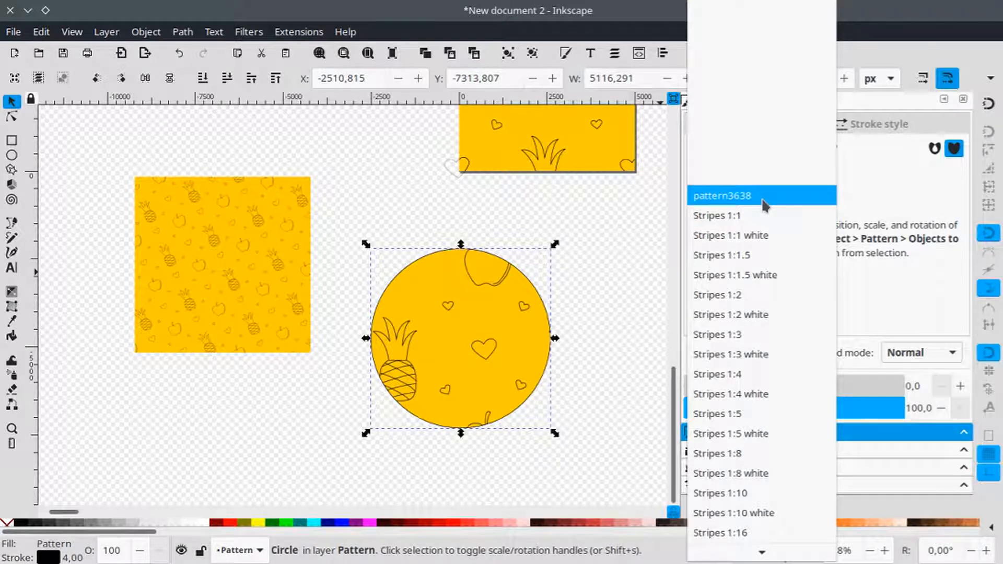
left_click(764, 198)
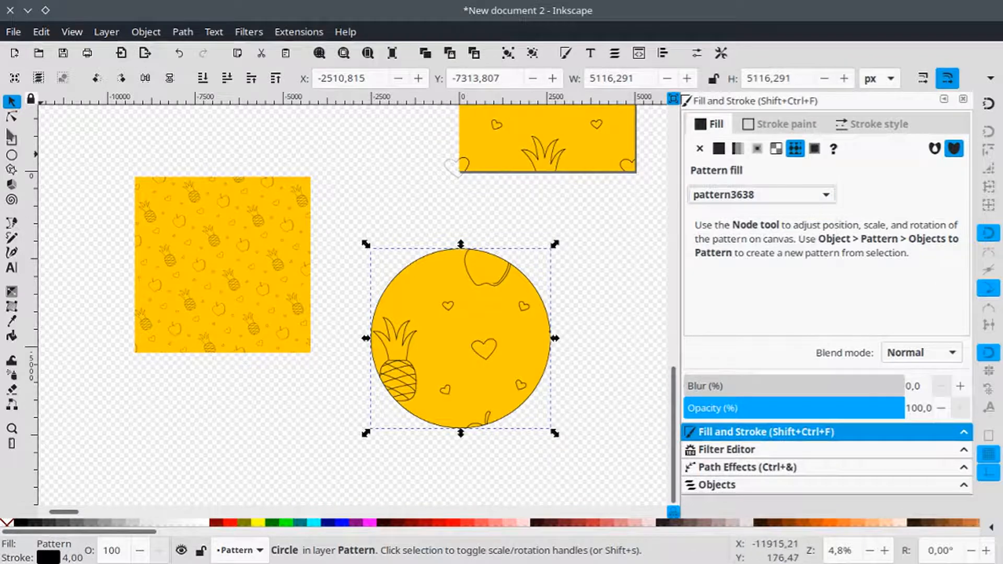
left_click(7, 523, "shift")
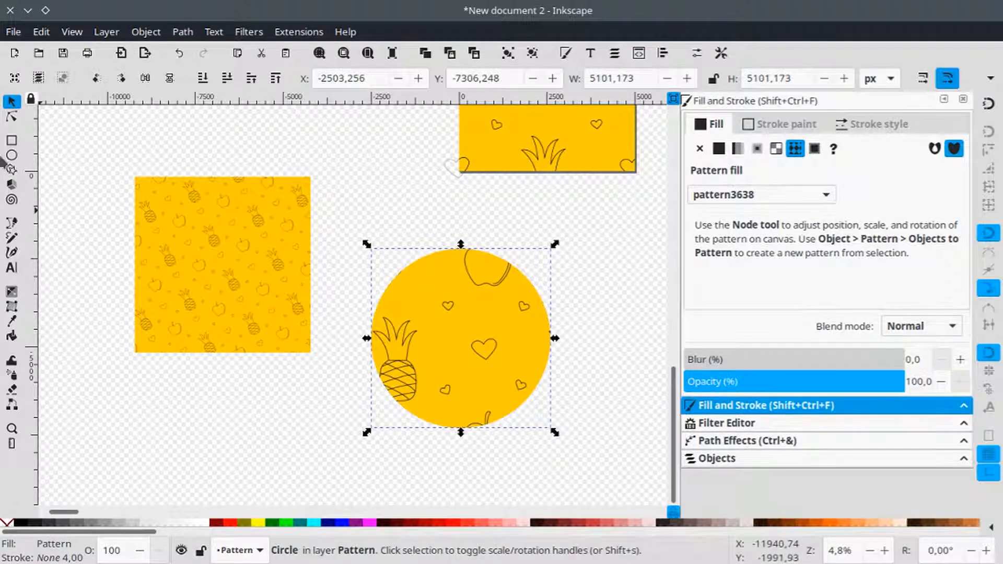
- Move the circle's pattern fill origin from the square's corner over to the circle using the Node tool
left_click(12, 118)
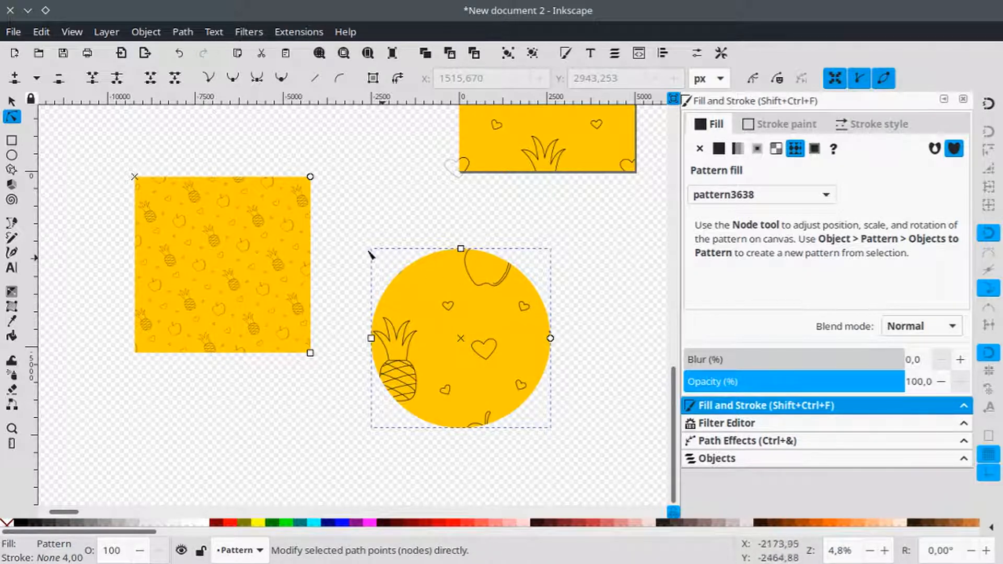
scroll(381, 266, "up", 2)
scroll(381, 266, "left", 2)
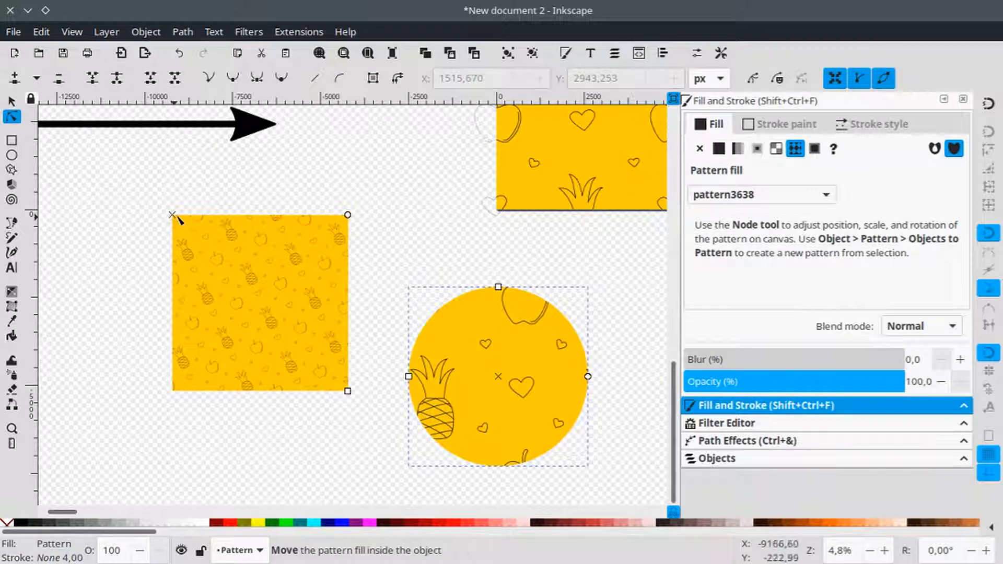
left_click_drag(172, 215, 351, 302)
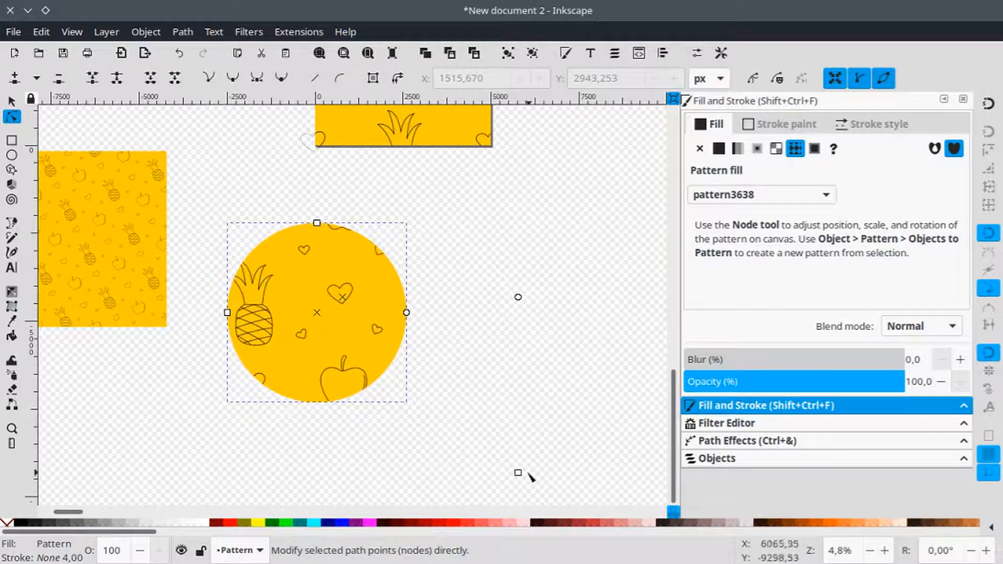
- Scale the circle's pattern fill down uniformly, rotate it to a diagonal and deselect the circle
left_click_drag(517, 473, 392, 362)
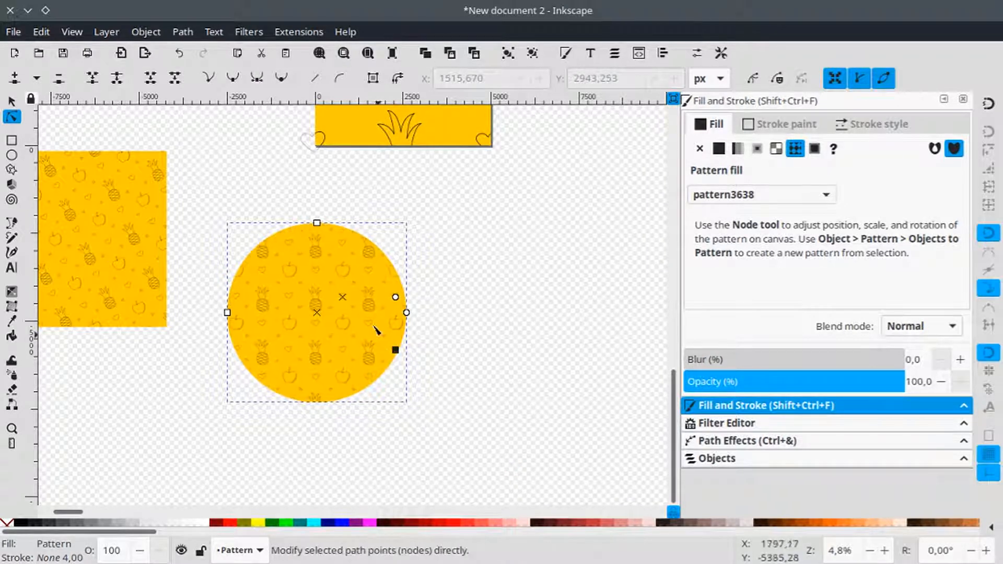
left_click_drag(343, 298, 394, 331)
key("s")
left_click(467, 286)
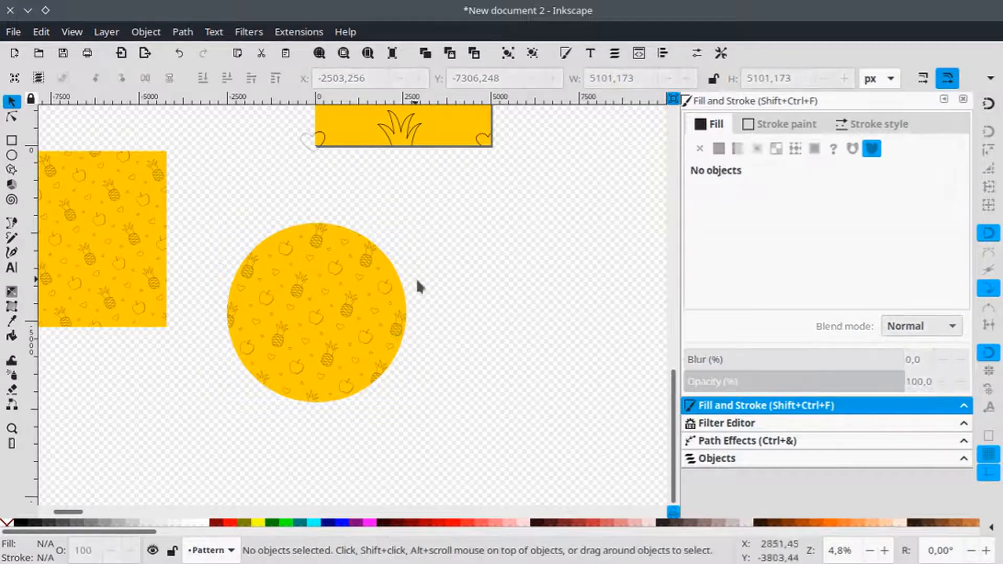
- Review the pattern-filled square and circle and the template's note on objects moved outside the pattern limits
left_click_drag(418, 284, 477, 349)
key("minus")
key("minus")
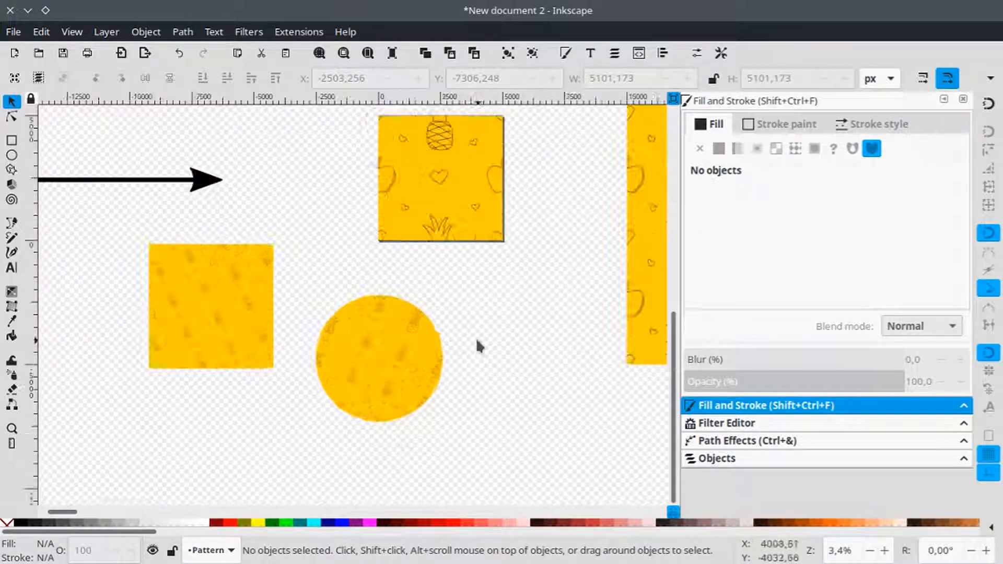
scroll(441, 335, "up", 1)
scroll(441, 335, "left", 2)
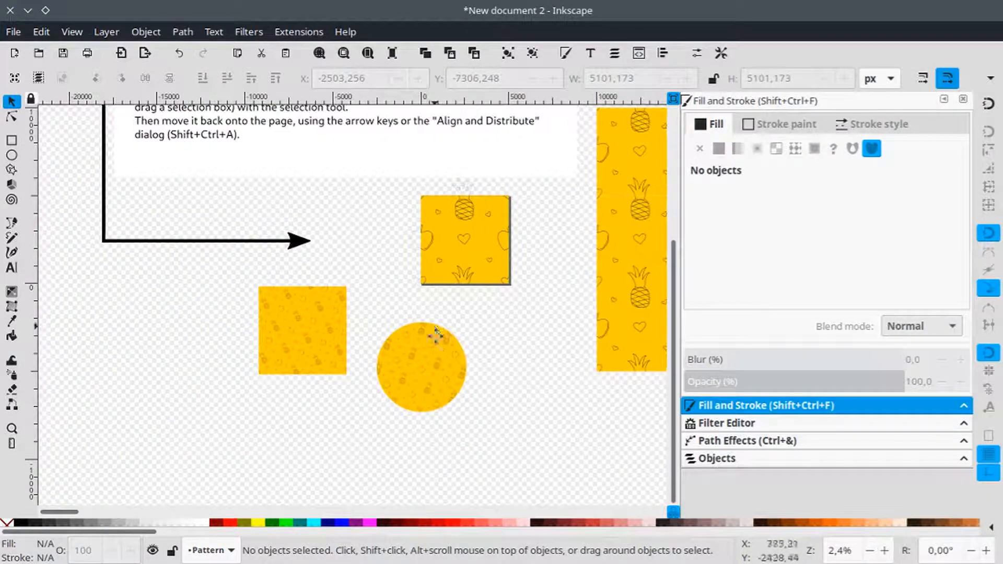
scroll(387, 334, "up", 4)
scroll(386, 355, "up", 1)
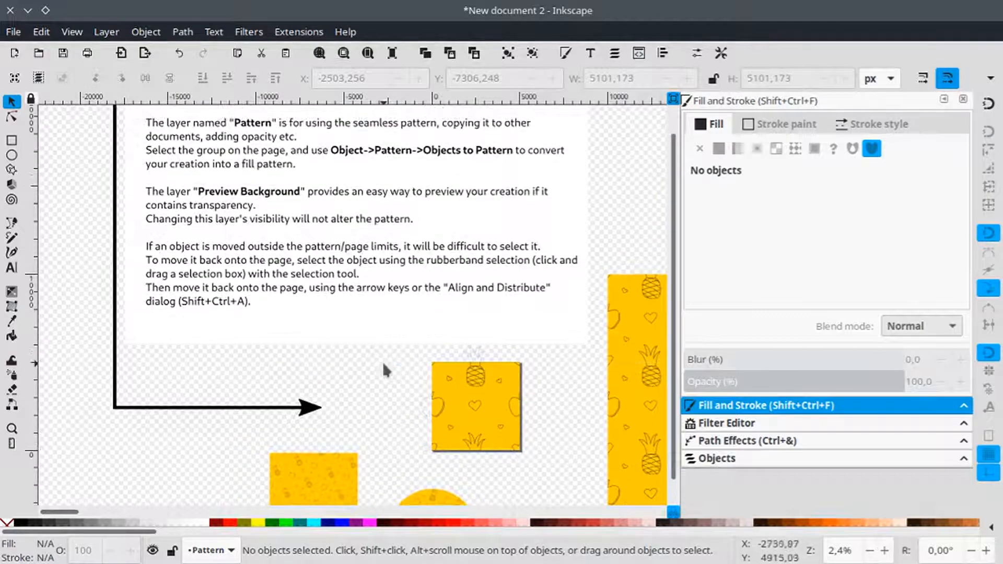
key("plus")
scroll(424, 365, "up", 1)
scroll(424, 365, "left", 1)
scroll(424, 362, "down", 3)
scroll(420, 362, "right", 1)
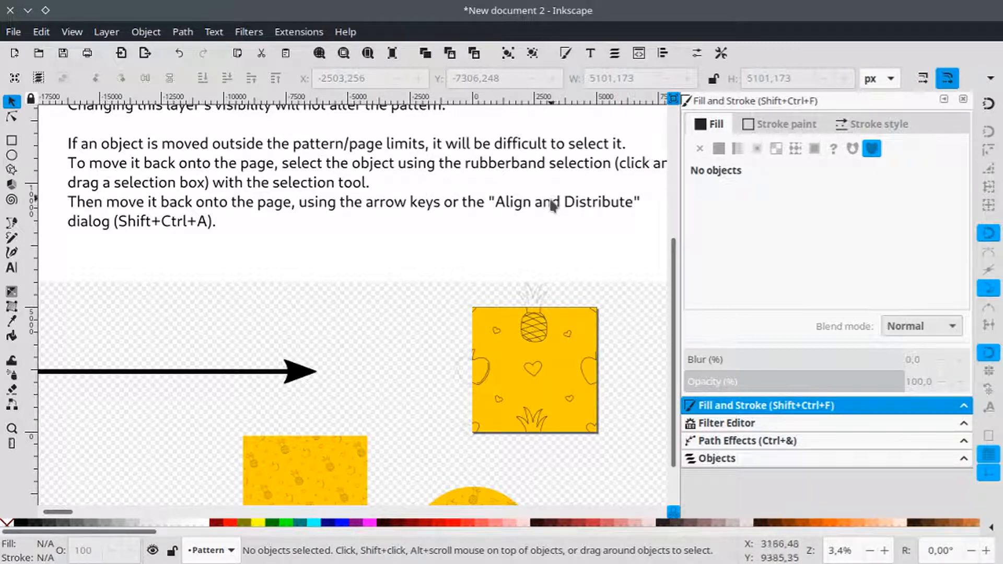
- Enter the source tile's group and move its pineapple outside the page, to about X 5774, Y 3063 px
scroll(463, 239, "right", 3)
left_click(461, 332)
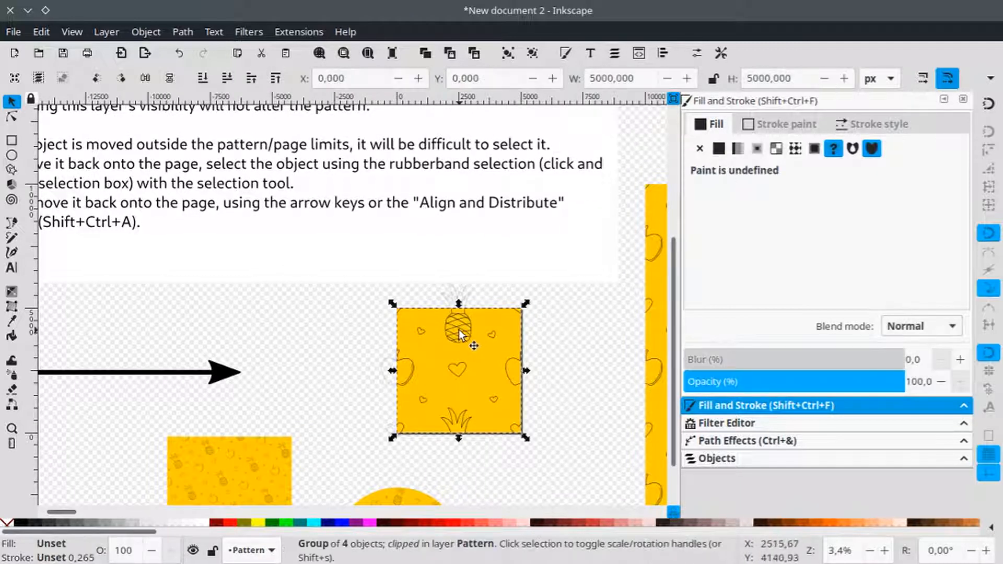
double_click(459, 329)
left_click_drag(459, 332, 564, 349)
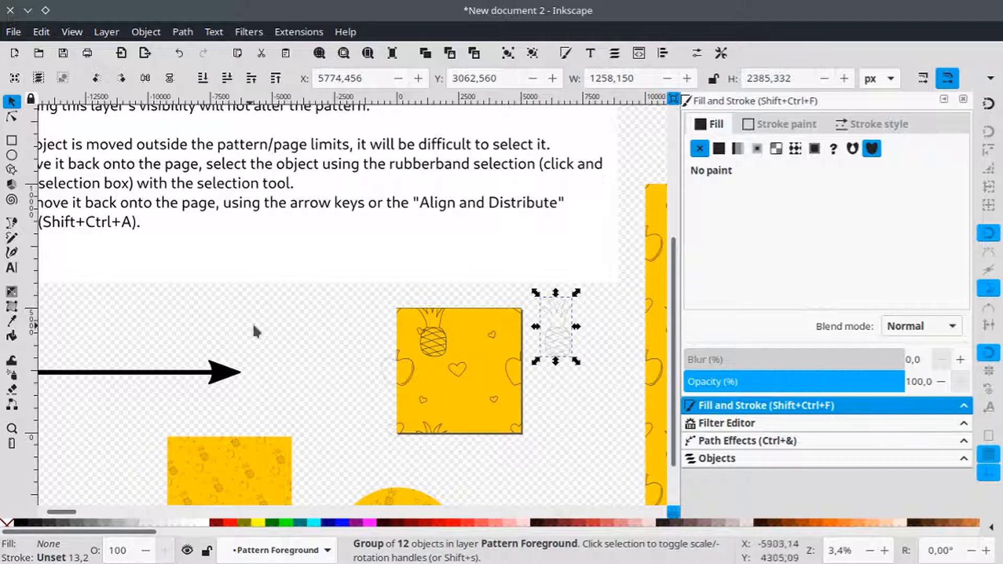
- Examine the template's note on moving an object back onto the page and compare it with the pineapple outside the tile
left_click_drag(256, 331, 358, 344)
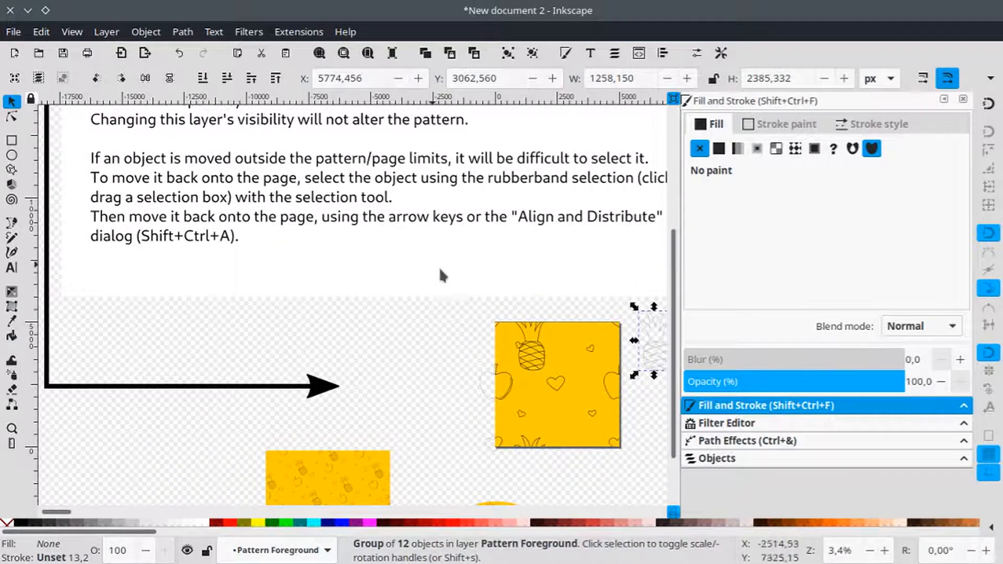
left_click_drag(440, 275, 308, 287)
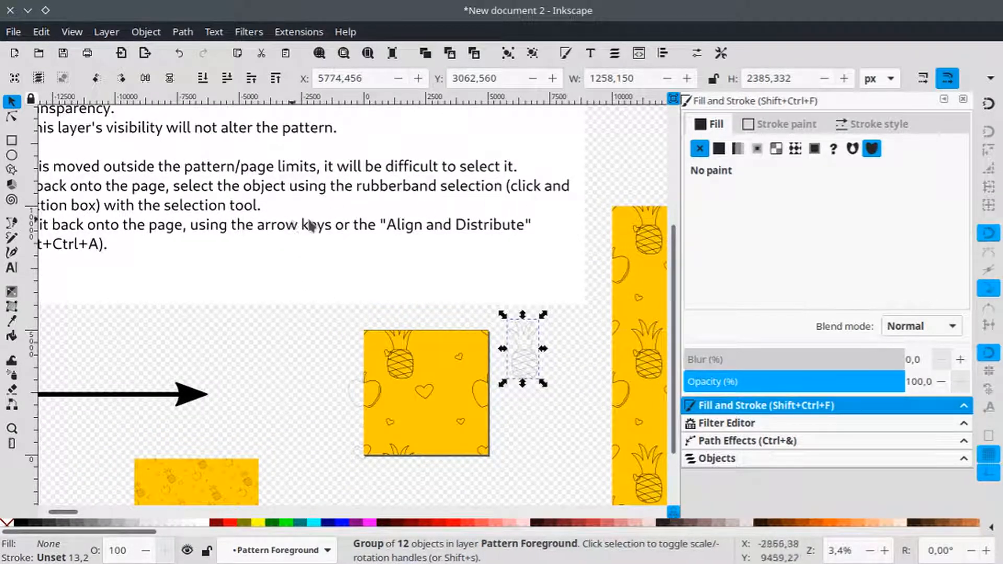
scroll(428, 214, "left", 5)
scroll(407, 230, "down", 1)
scroll(404, 262, "right", 7)
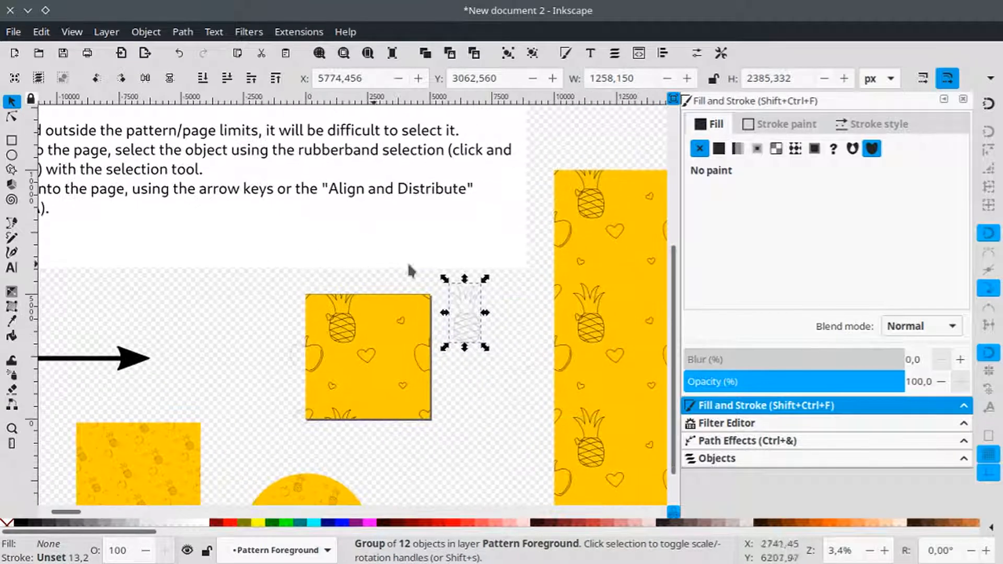
- Deselect the off-page pineapple beside the source tile and select it again with a rubberband selection
left_click(510, 338)
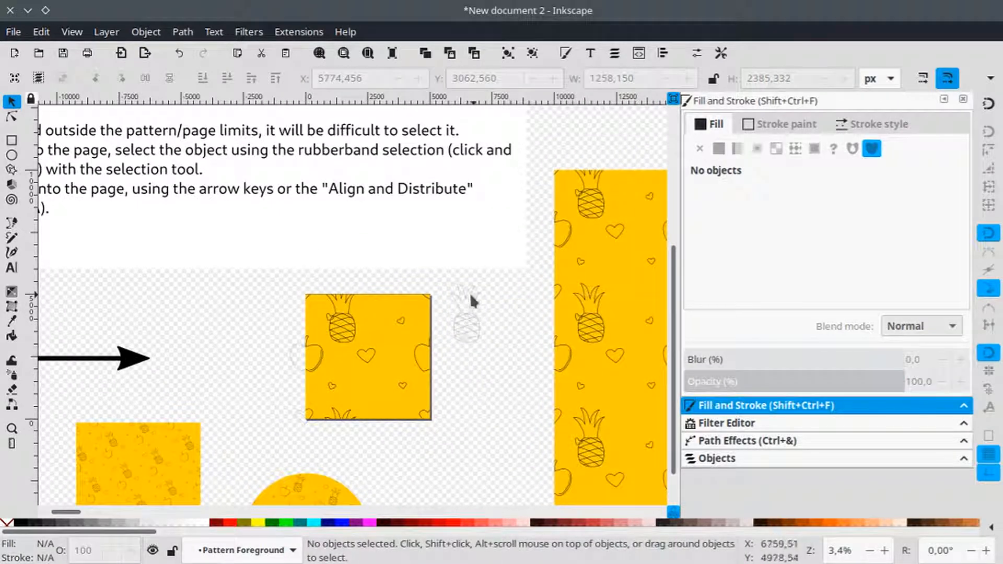
left_click_drag(456, 338, 474, 298)
left_click_drag(497, 278, 440, 366)
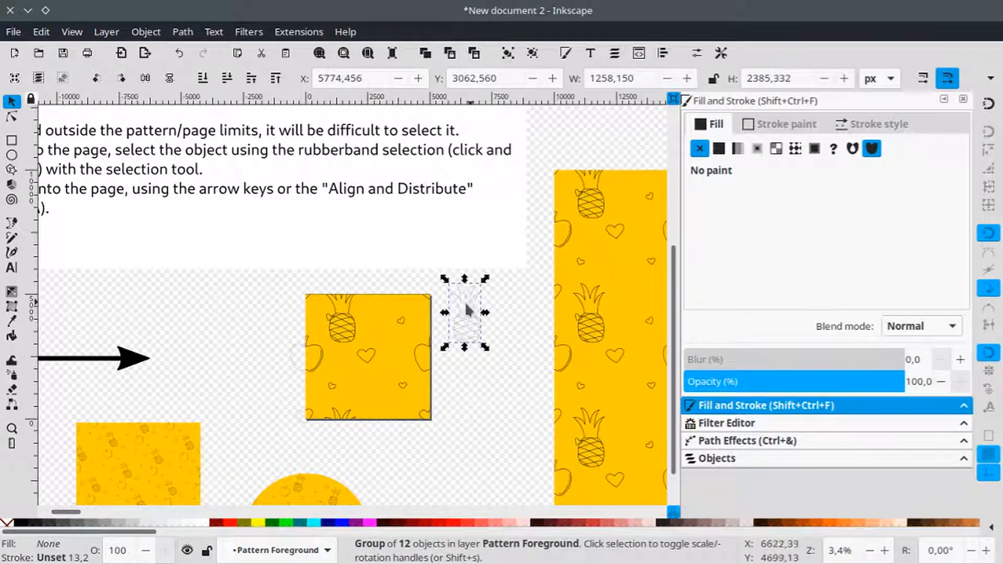
left_click_drag(467, 322, 444, 341)
- Nudge the selected pineapple horizontally back onto the source tile, to about X 1574 px
scroll(365, 282, "left", 5)
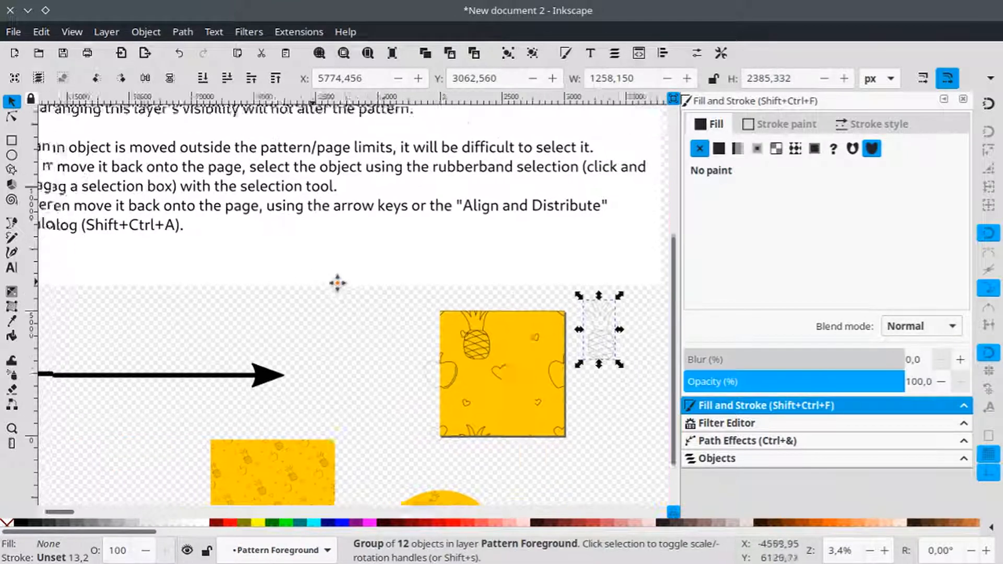
scroll(358, 269, "right", 4)
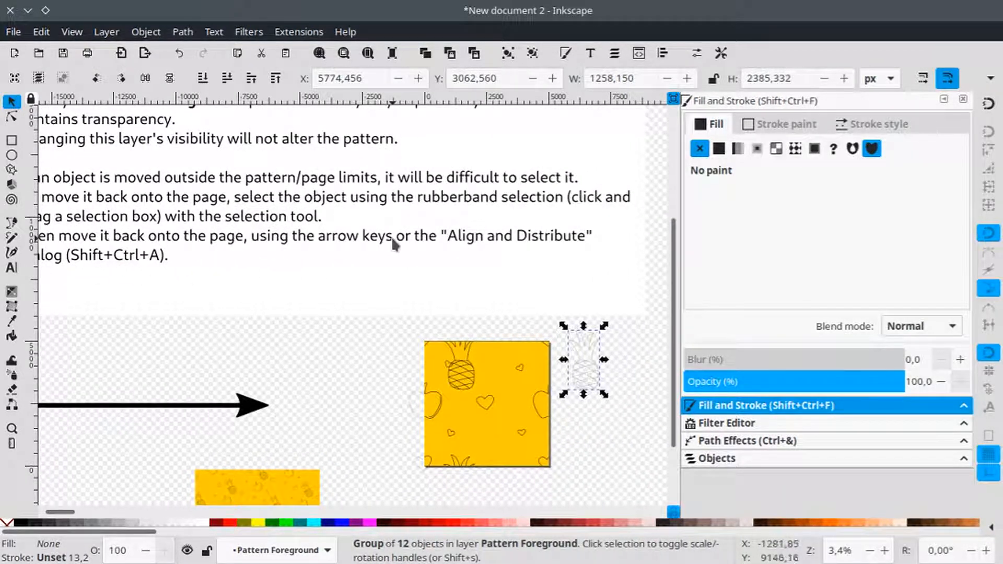
scroll(450, 270, "right", 3)
scroll(470, 303, "right", 1)
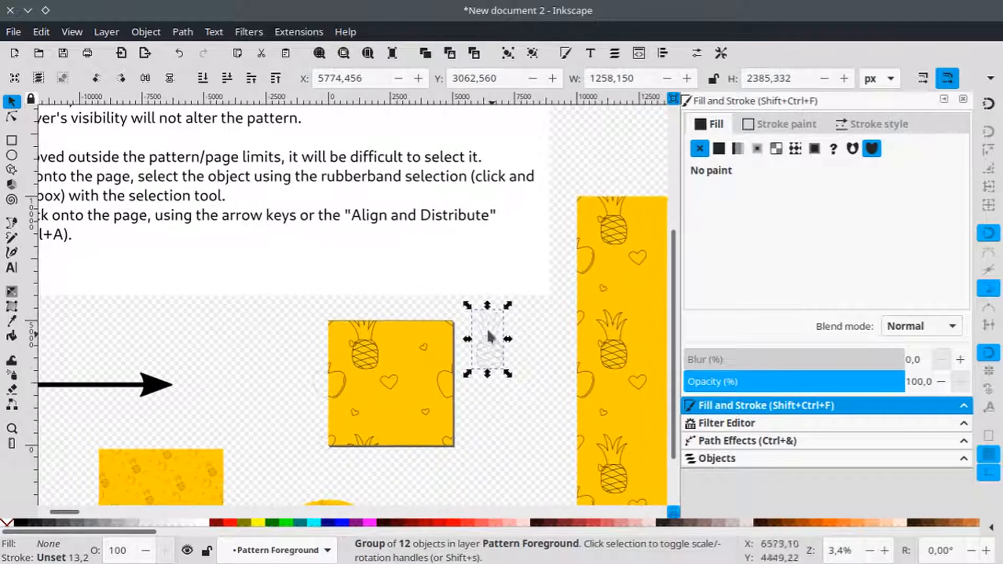
scroll(486, 339, "down", 2)
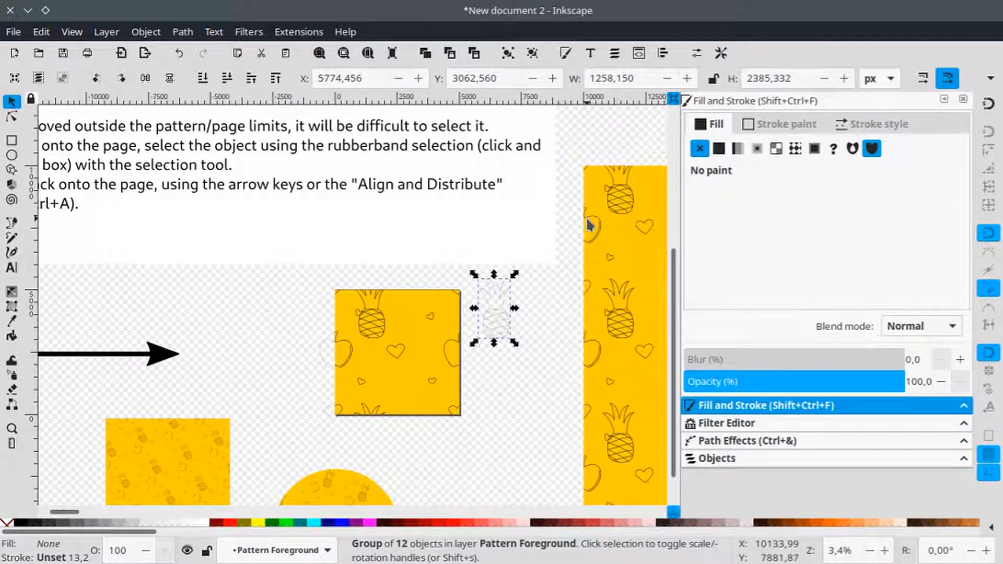
key("Left")
key("Left")
key("Left")
key("Left")
key("Left")
key("Left")
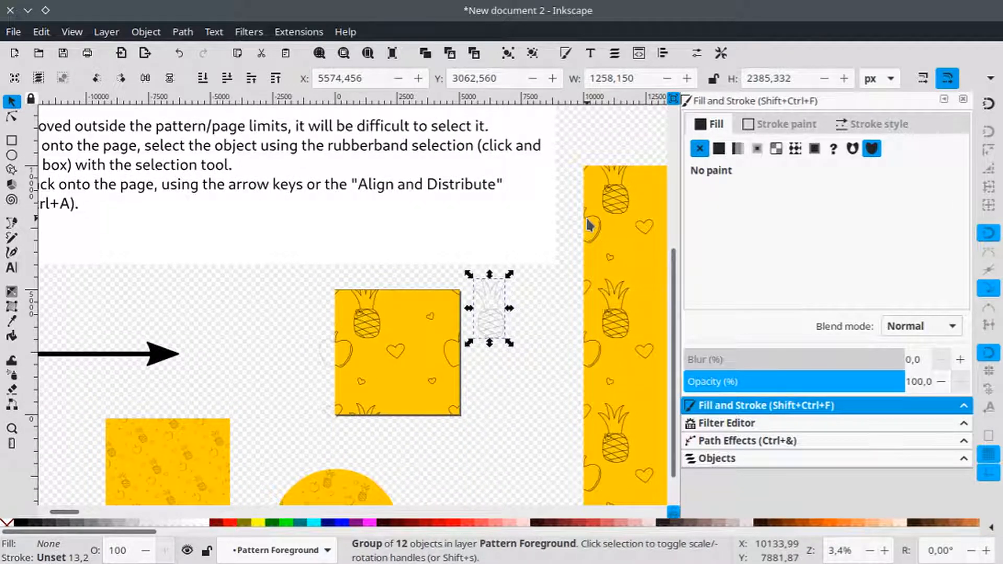
key("Left")
key("Left")
key("Left")
key("Left")
key("Left")
key("Left")
key("Left")
key("Left")
key("Left")
key("Left")
key("Left")
key("Left")
key("Left")
key("Left")
key("Left")
key("Left")
key("Left")
key("Left")
key("Left")
key("Left")
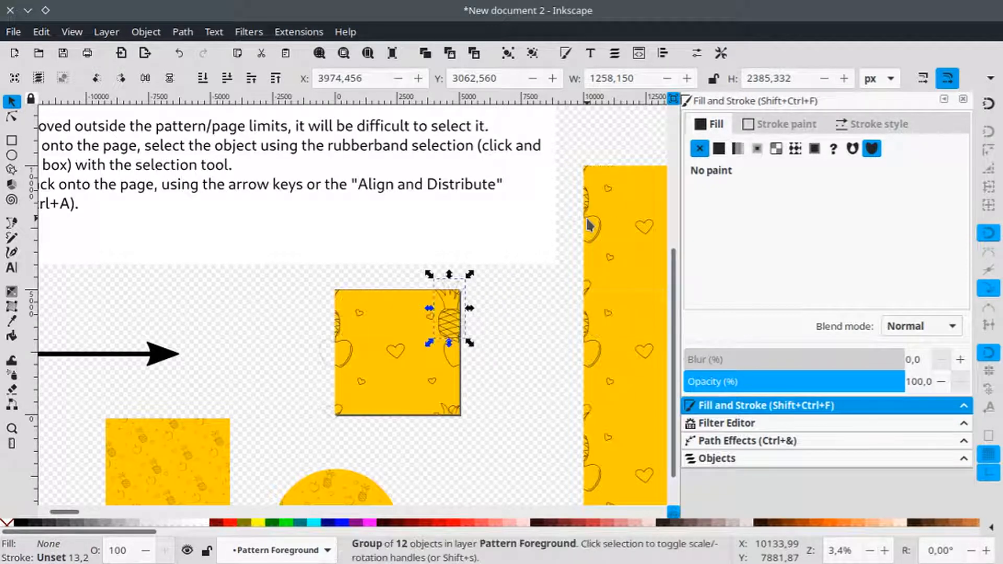
key("Left")
key("Left")
key("Left")
key("Left")
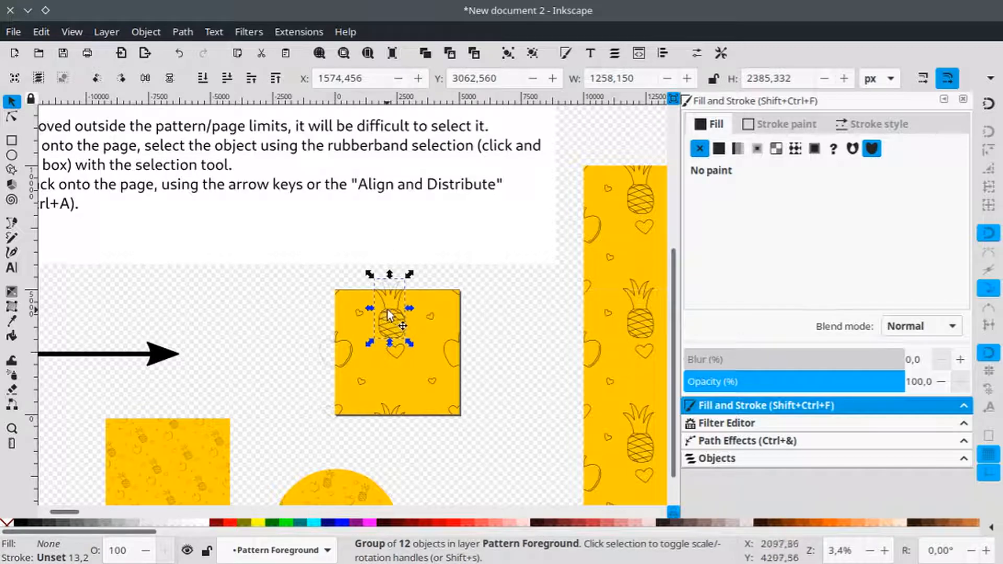
- Adjust the pineapple's place on the tile to about X 1668, Y 3340 px and deselect it
mouse_move(392, 297)
left_mouse_down()
mouse_move(407, 314)
mouse_move(398, 306)
left_mouse_up()
left_click(499, 296)
scroll(497, 319, "up", 1)
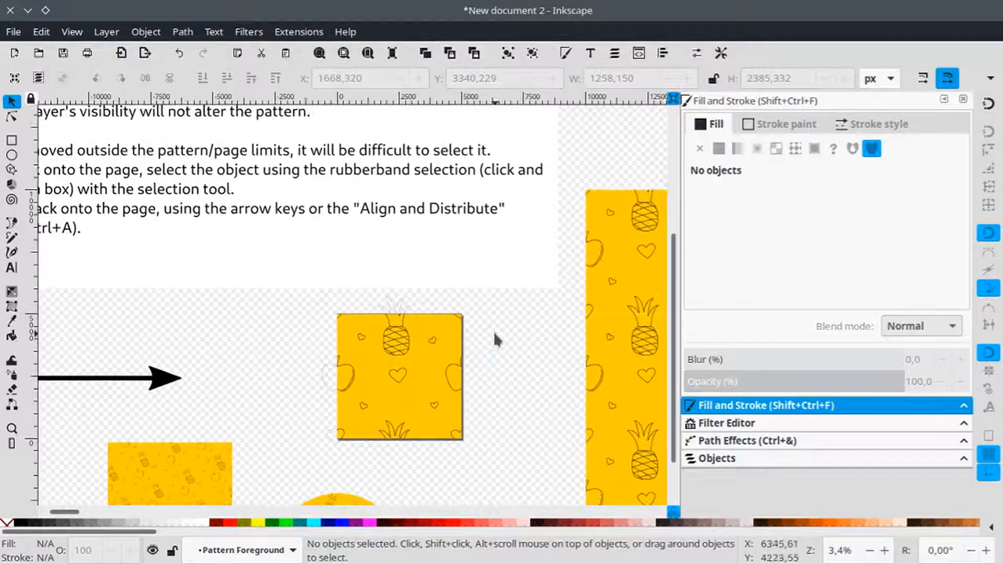
- Compare the tile with the pattern preview and reposition the tile's pineapple at about X 1689, Y 3550 px
scroll(498, 337, "down", 3)
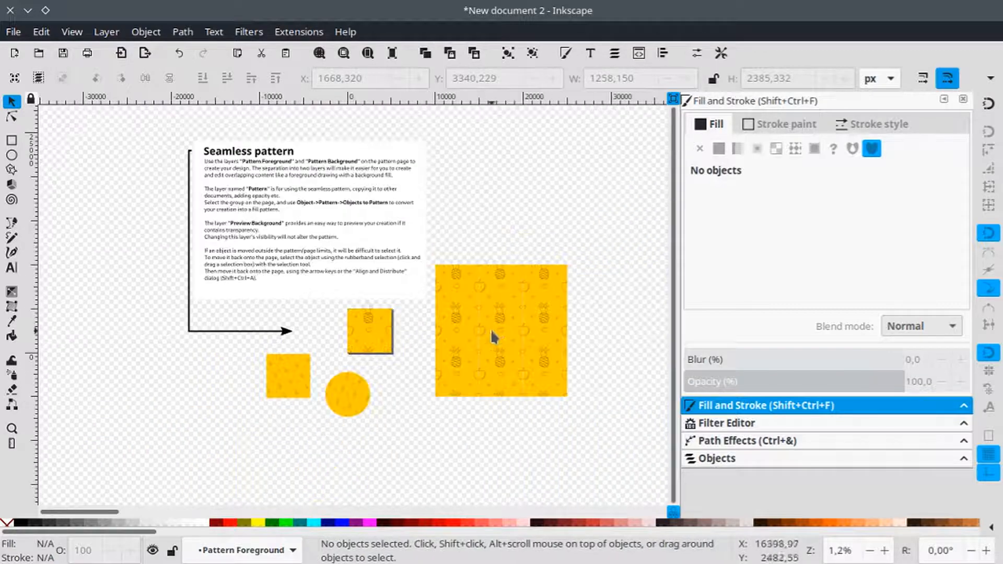
scroll(491, 338, "up", 2)
scroll(485, 313, "down", 2)
scroll(476, 298, "up", 1)
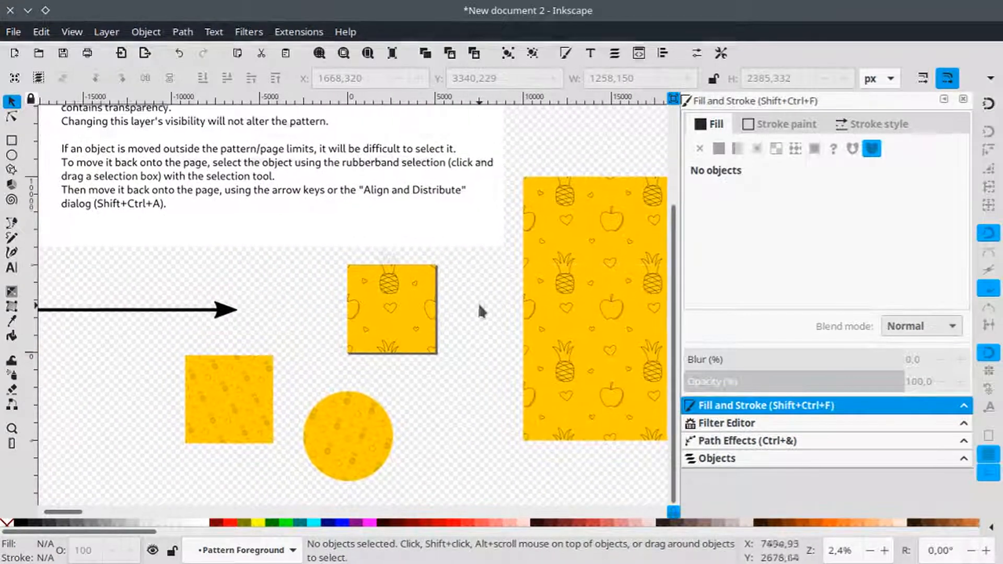
scroll(480, 302, "up", 1)
scroll(483, 302, "down", 1)
scroll(464, 315, "up", 1)
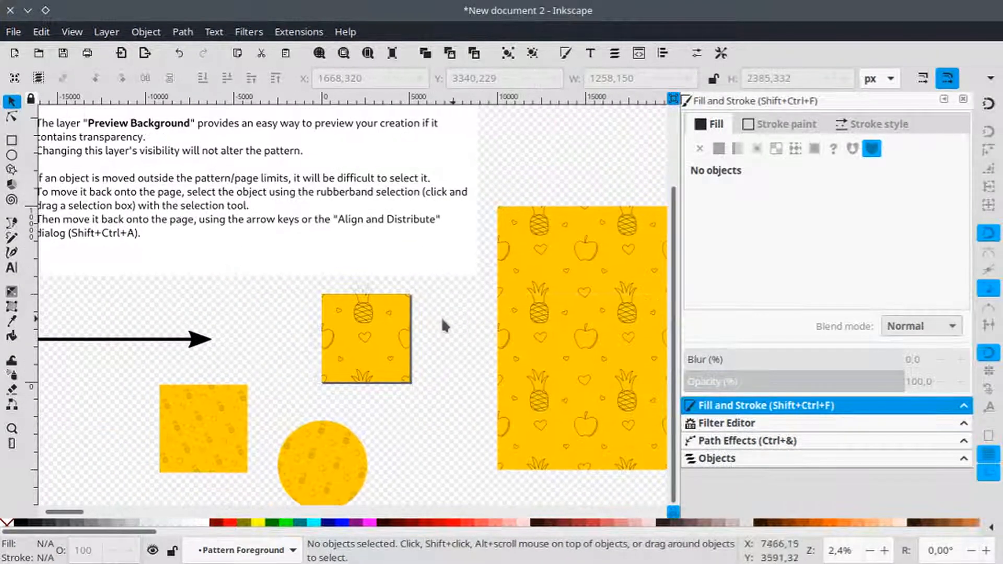
left_click(367, 313)
left_click_drag(367, 313, 376, 313)
- Bring up the context menu for the selected pineapple in the area between the tile and the preview
scroll(427, 312, "right", 5)
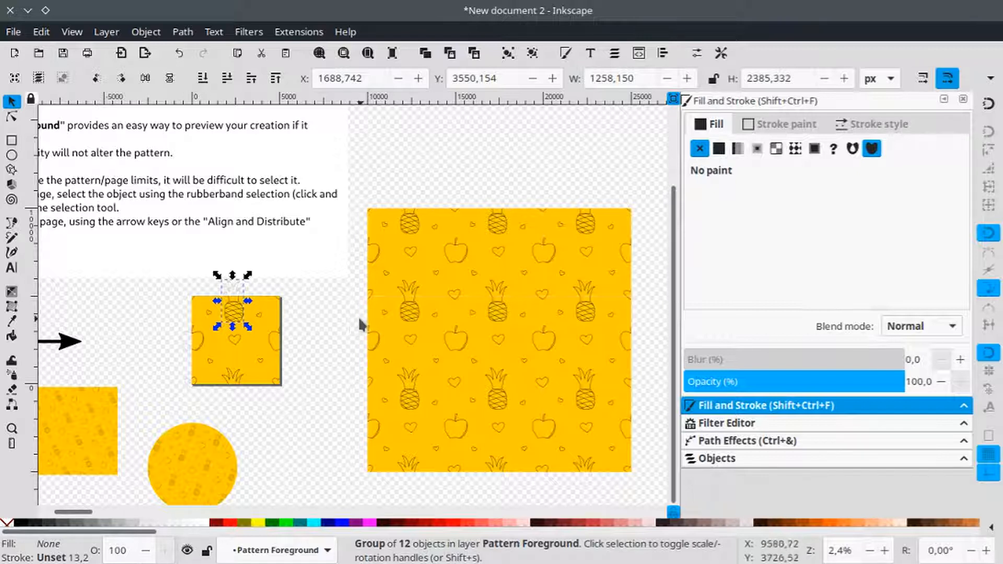
right_click(313, 360)
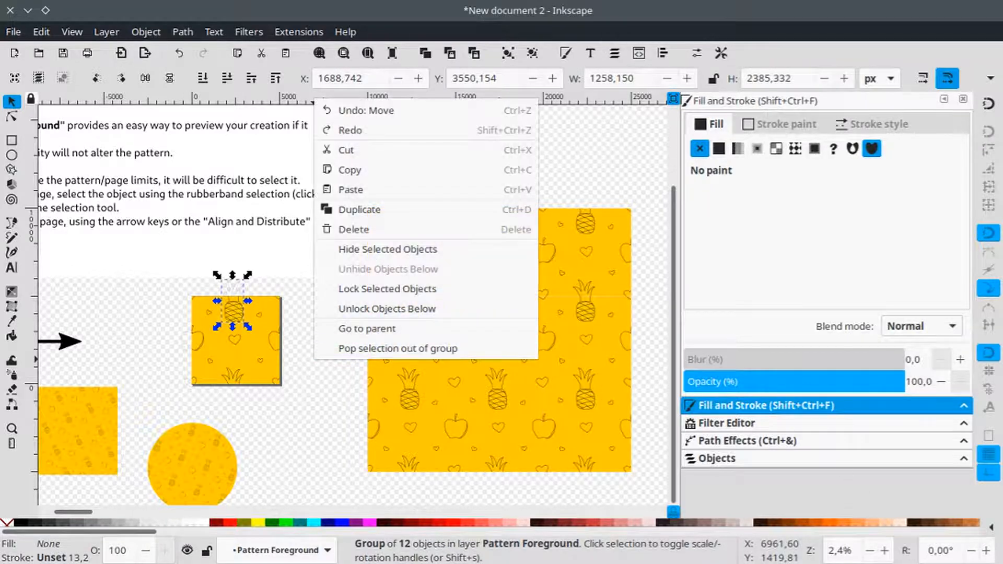